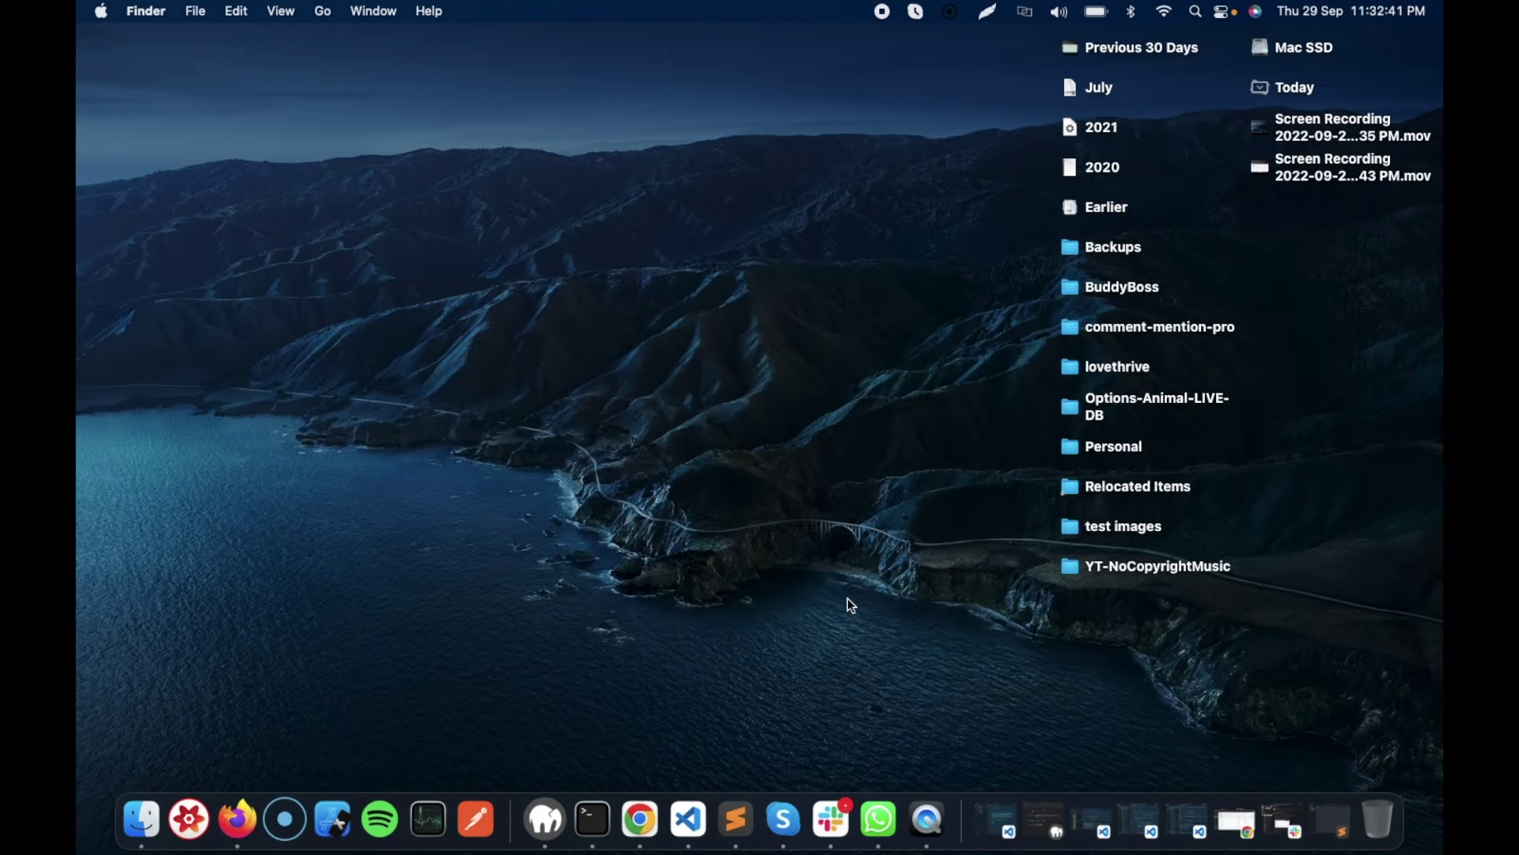
- Bring the Firefox window showing the WordPress Sample Course page back to the front
click(255, 800)
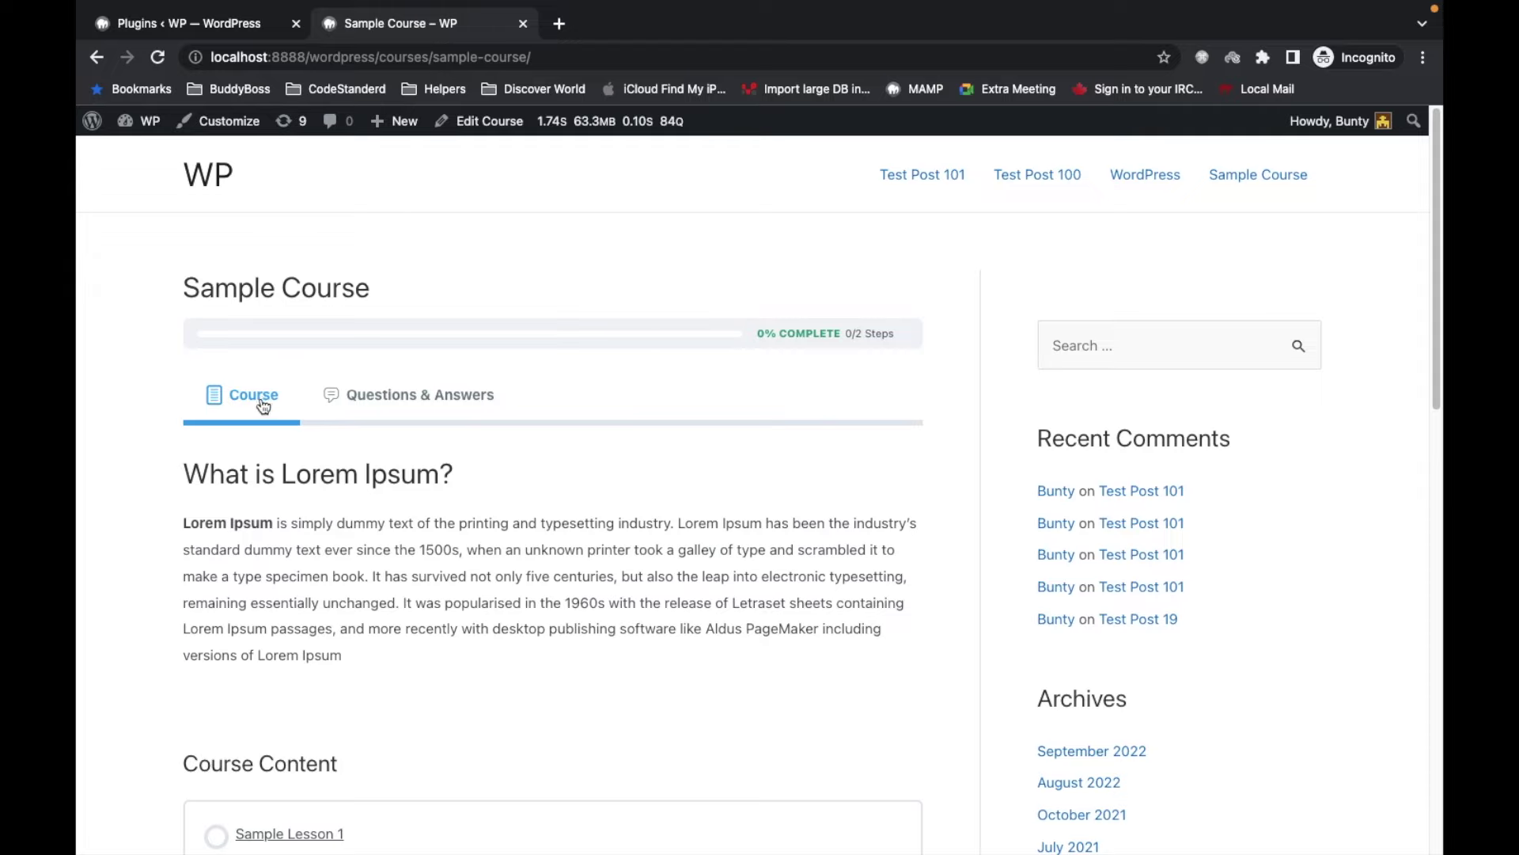
- Show the Sample Course's Questions & Answers tab with questions like 'I have doubt 8'
scroll(151, 353, down, 2)
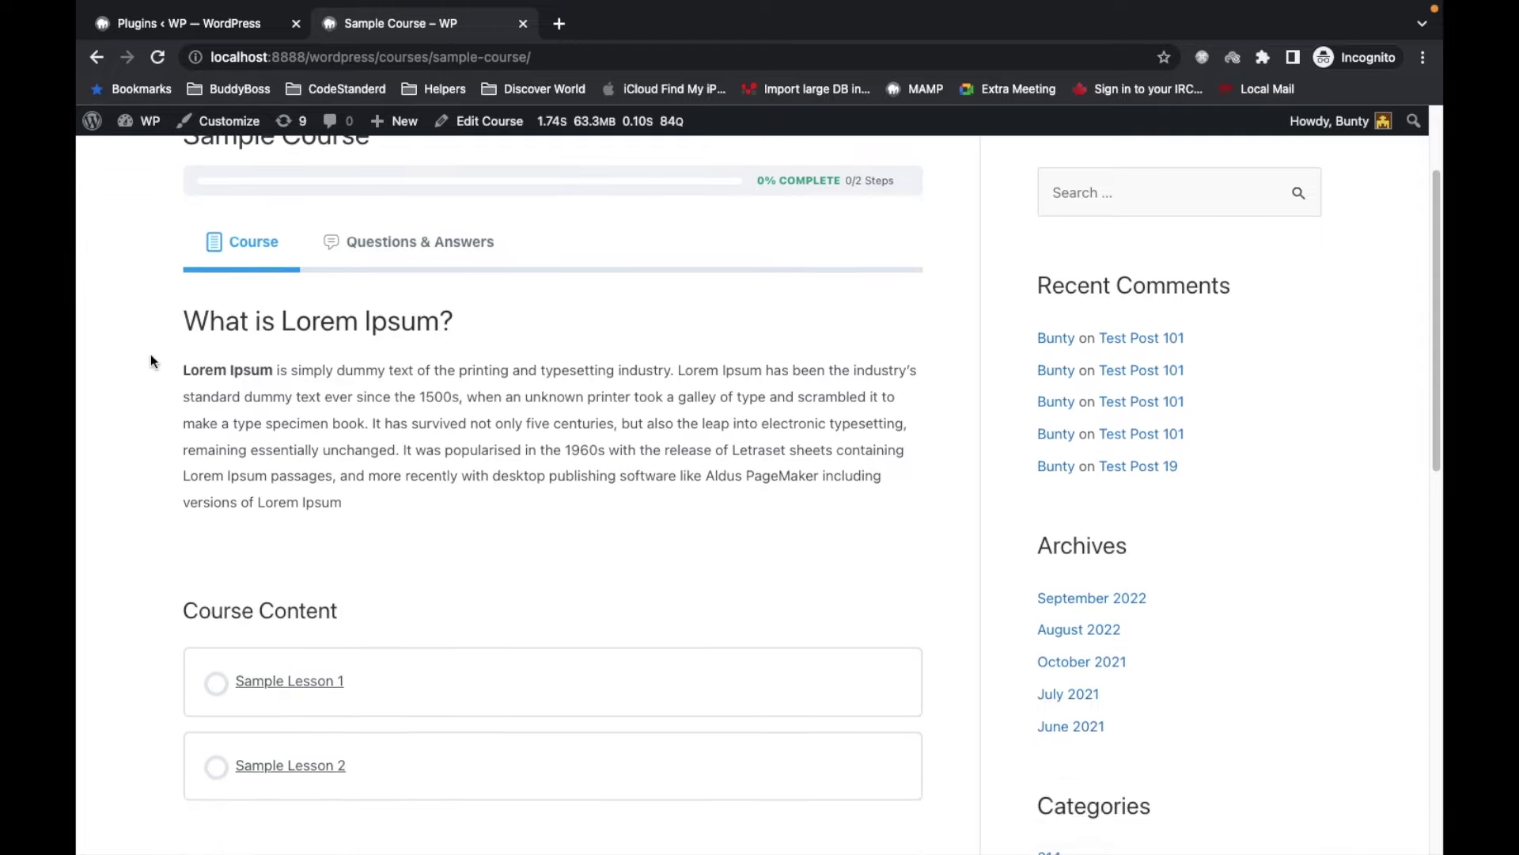
scroll(439, 444, up, 1)
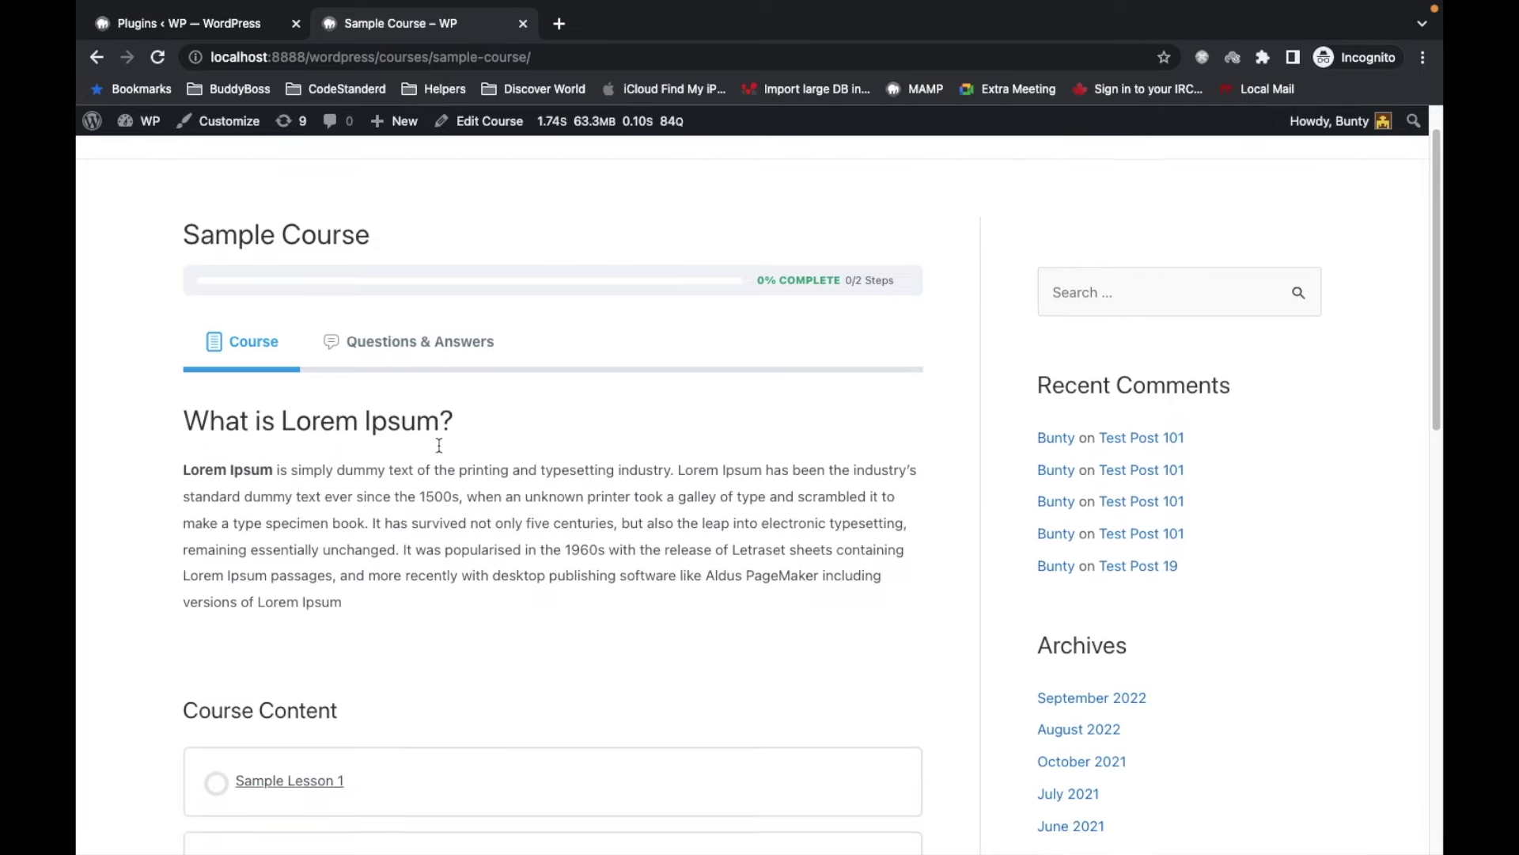
click(430, 361)
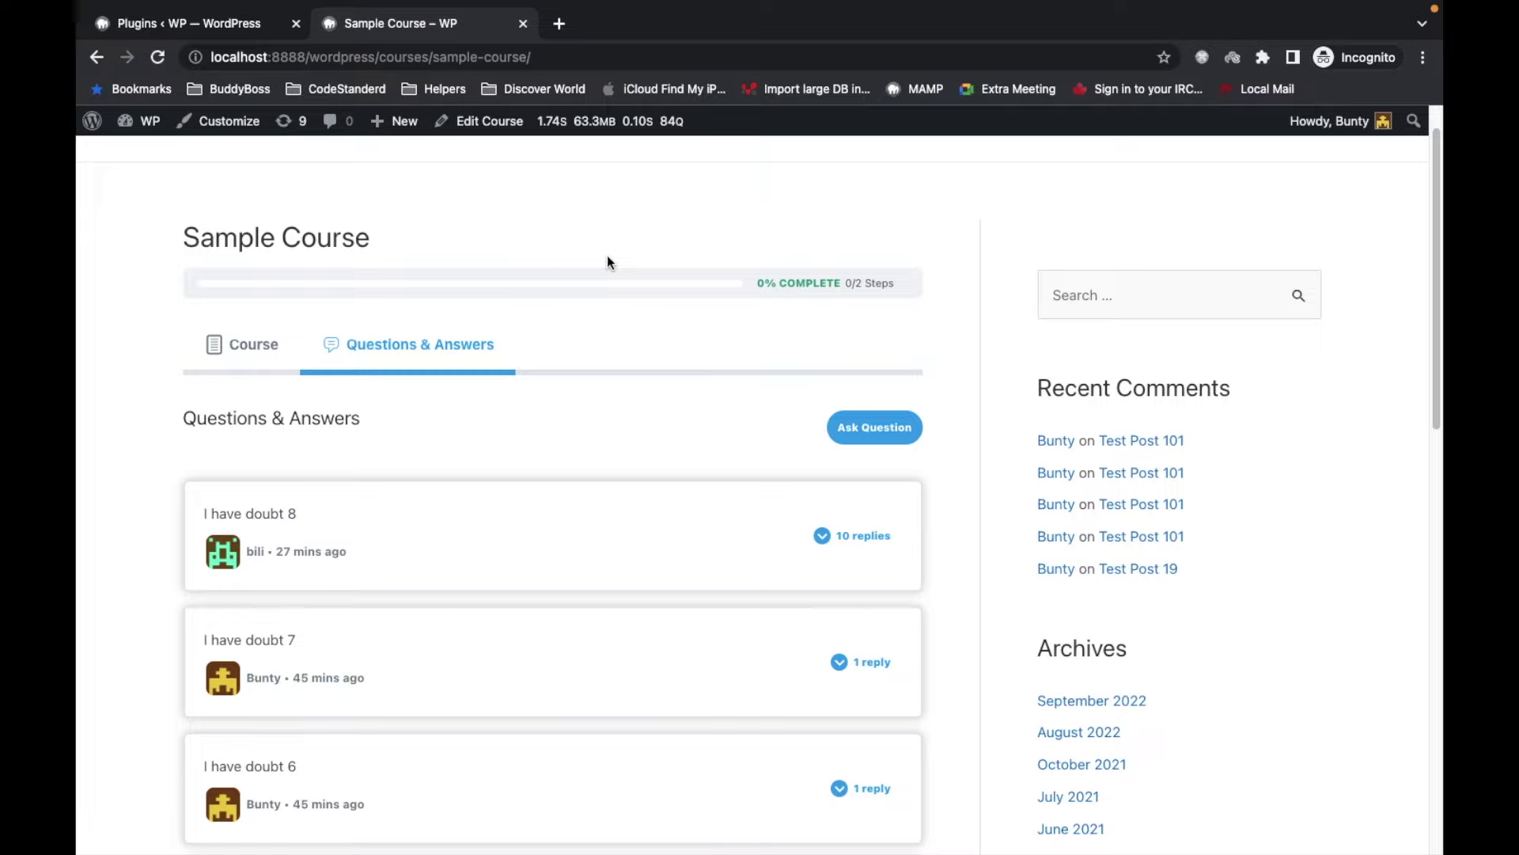
key(ctrl+Left)
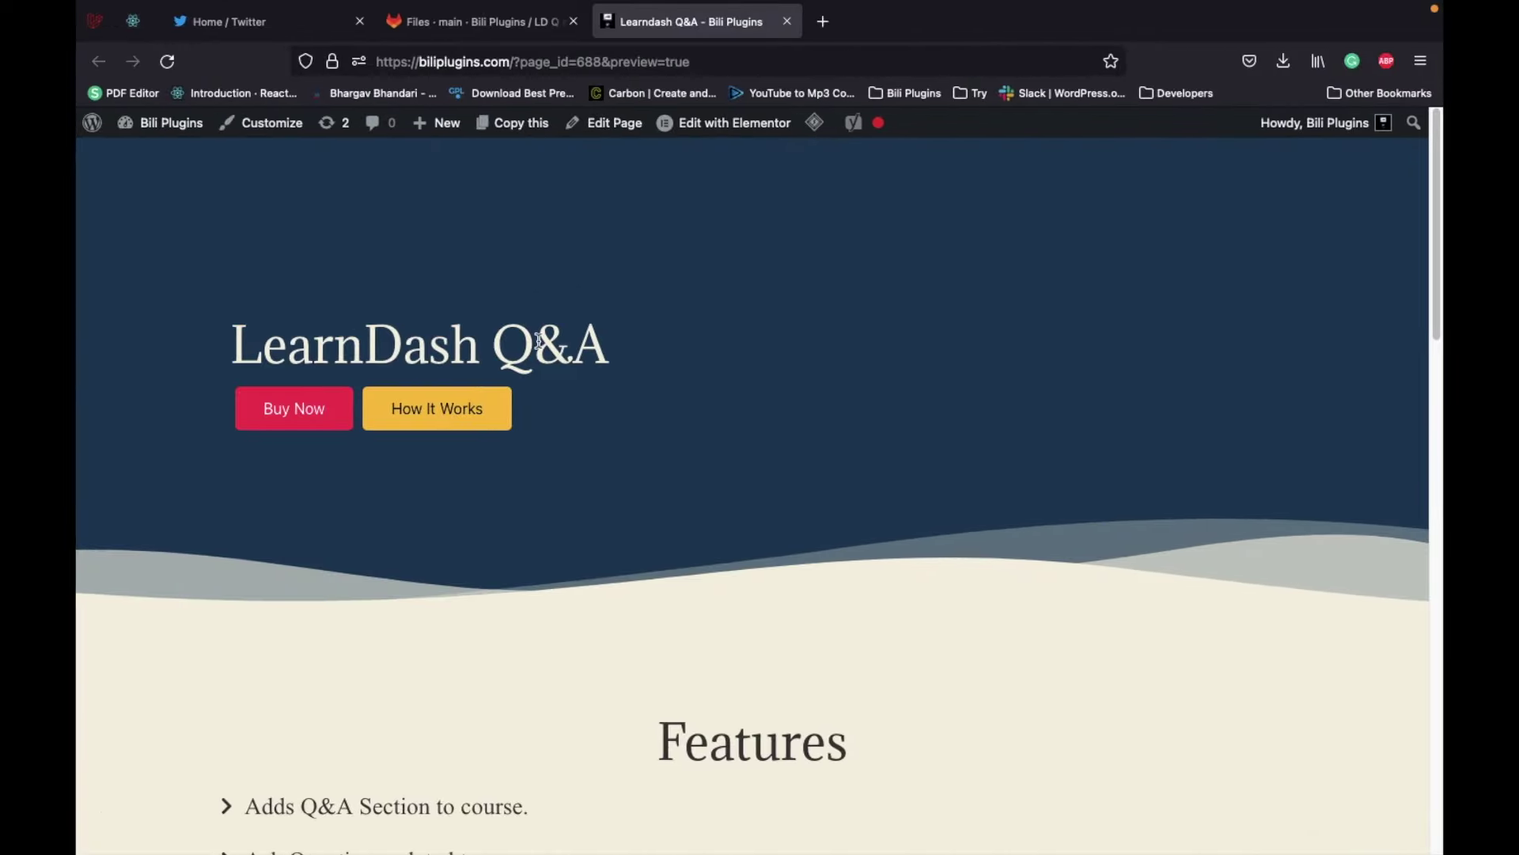
key(ctrl+Right)
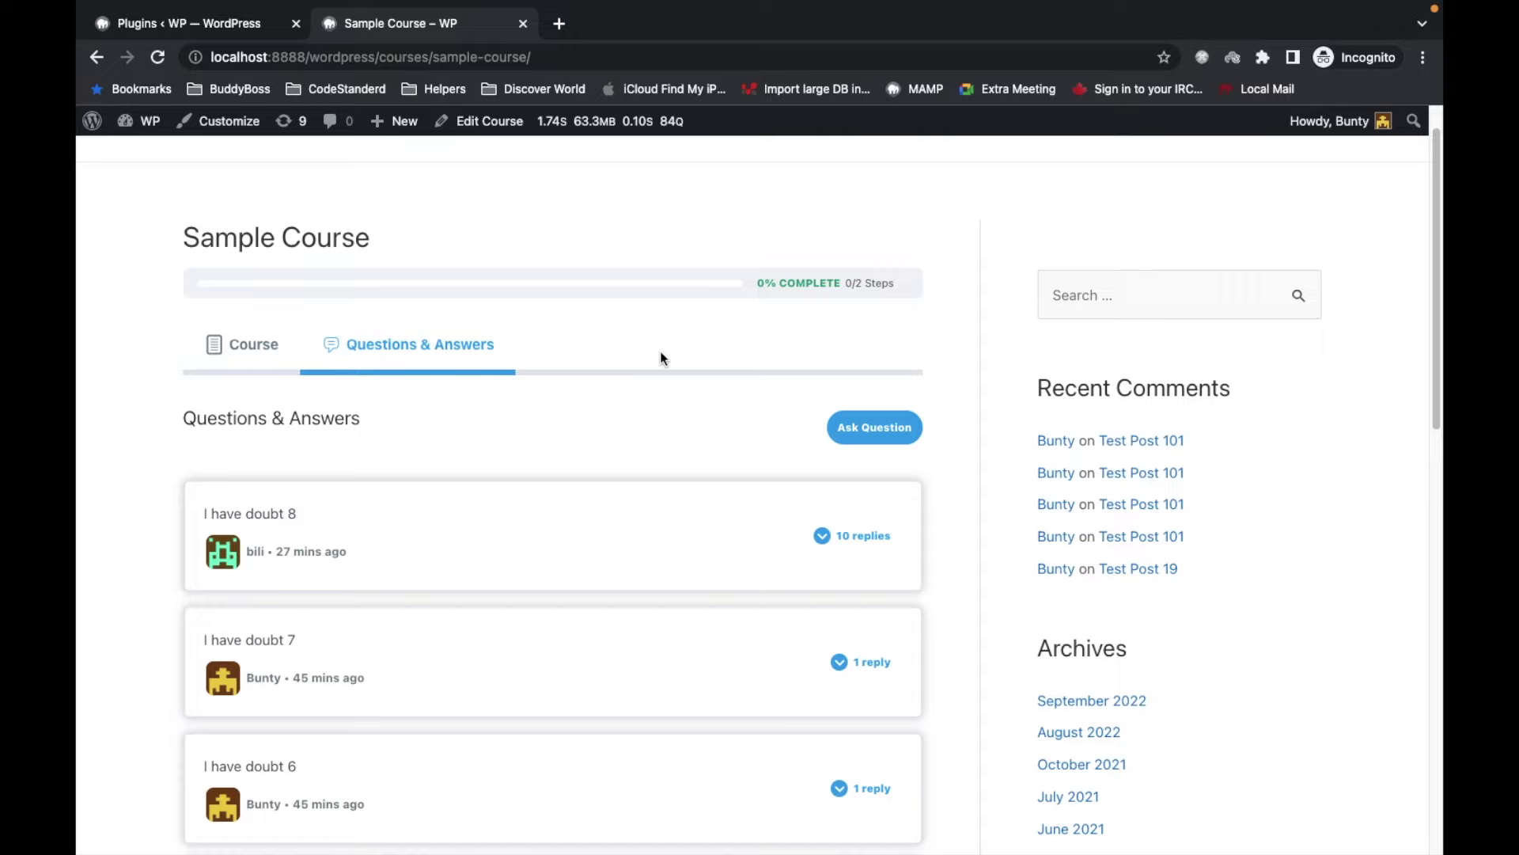
- Scroll through the Q&A list from 'I have doubt 8' down to 'I have doubt 4'
scroll(541, 362, down, 3)
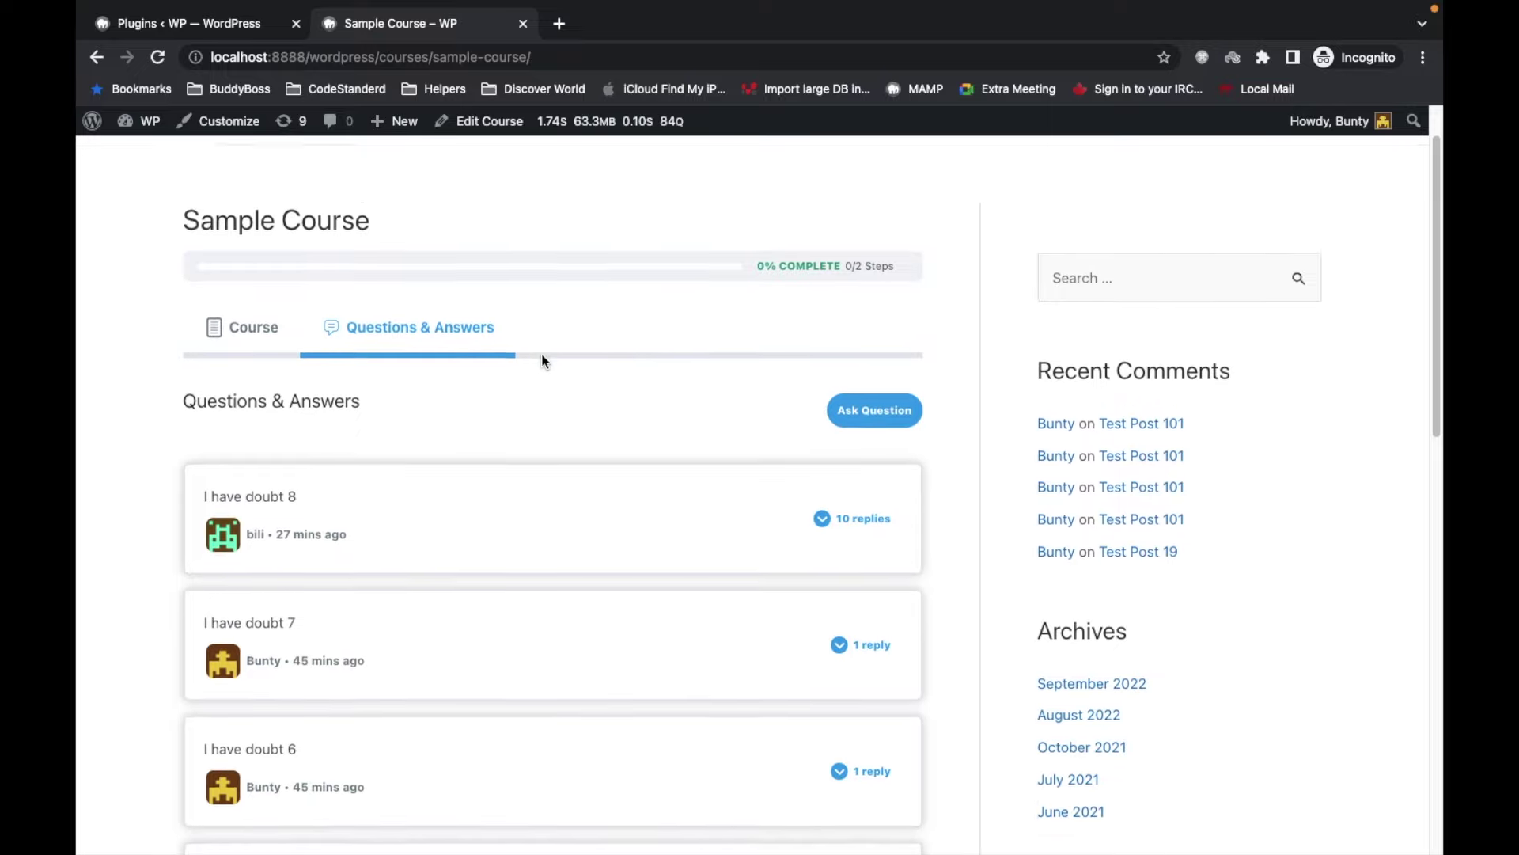
scroll(542, 362, down, 1)
scroll(541, 362, down, 2)
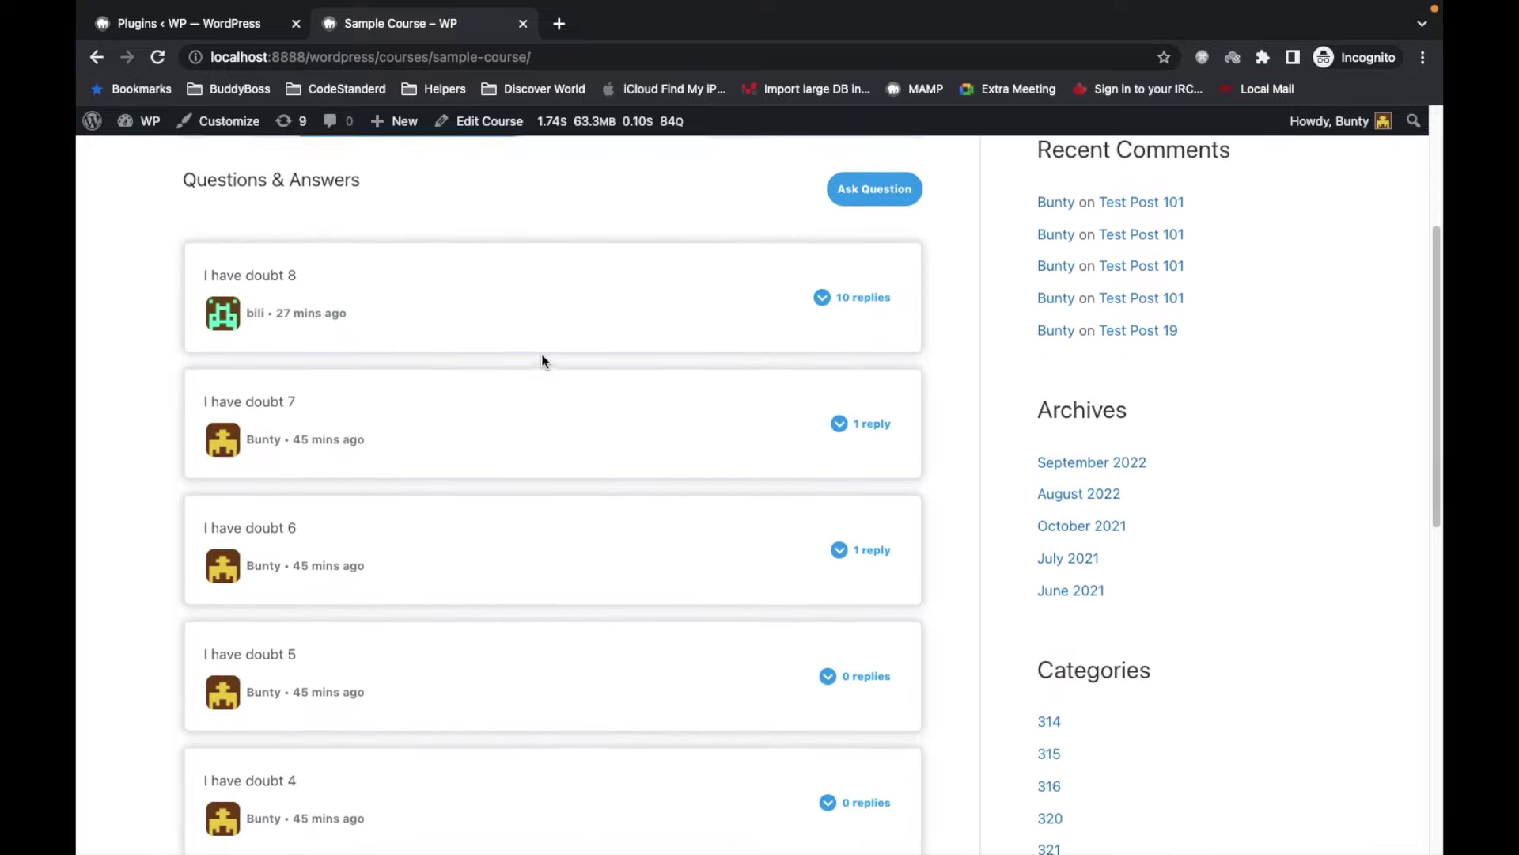
scroll(541, 361, down, 3)
scroll(541, 361, up, 3)
scroll(541, 361, up, 5)
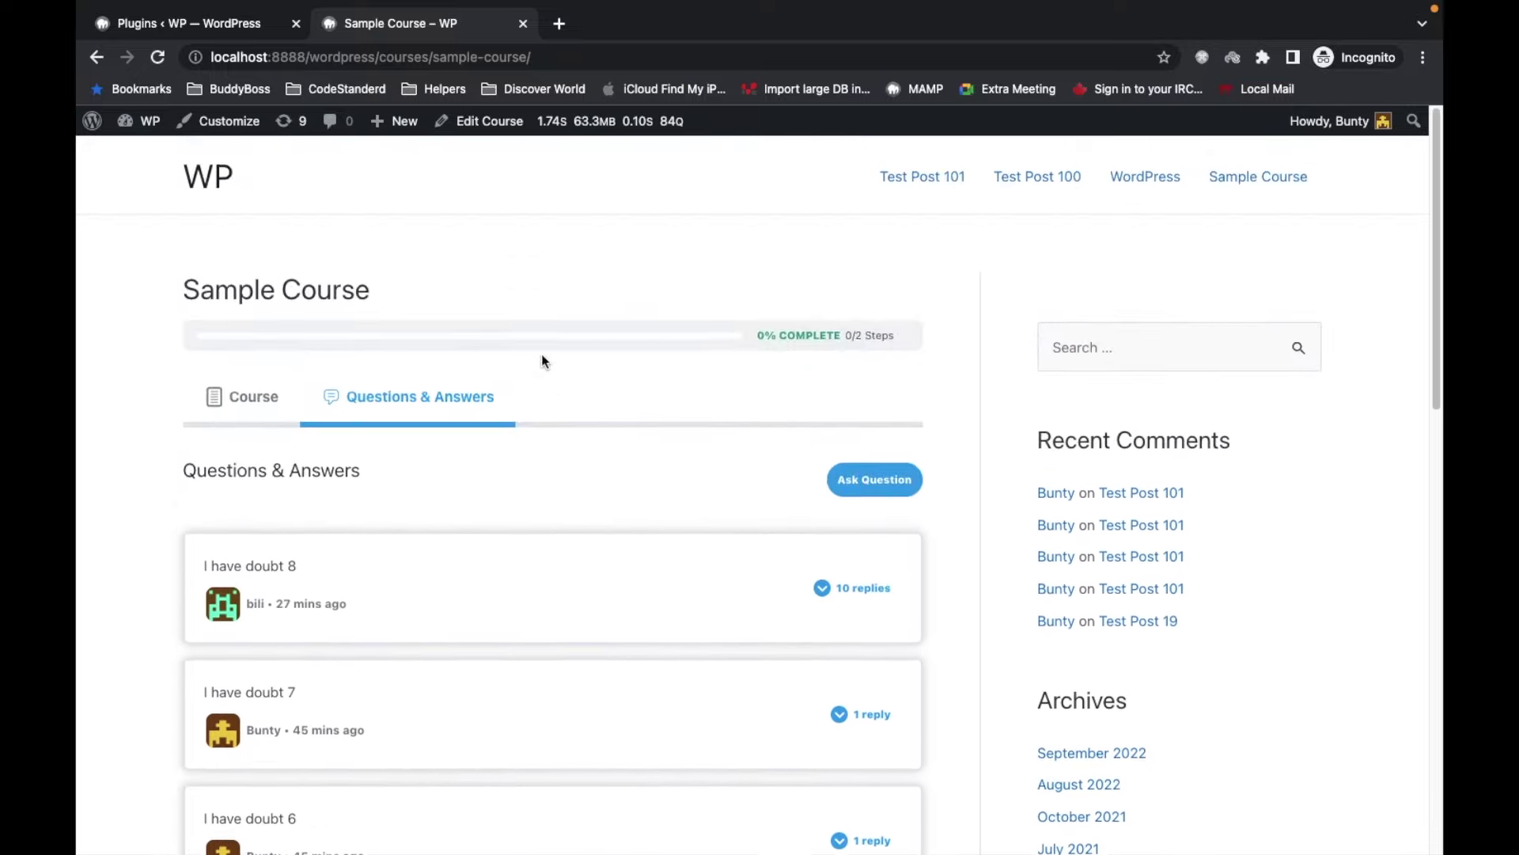
scroll(530, 356, down, 1)
scroll(524, 360, down, 1)
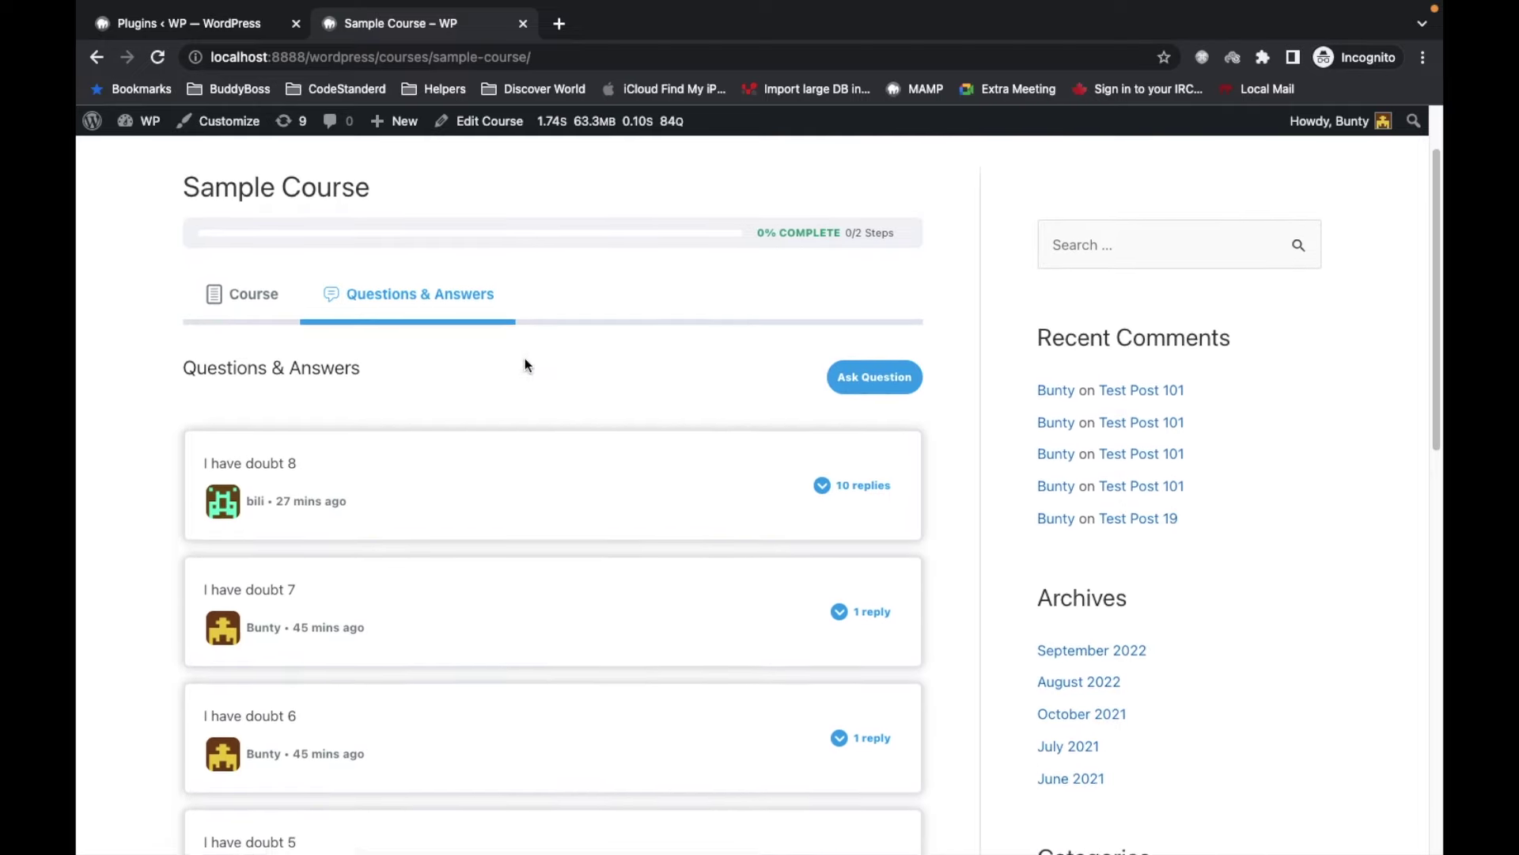
scroll(524, 360, down, 1)
scroll(525, 360, down, 1)
scroll(526, 362, down, 1)
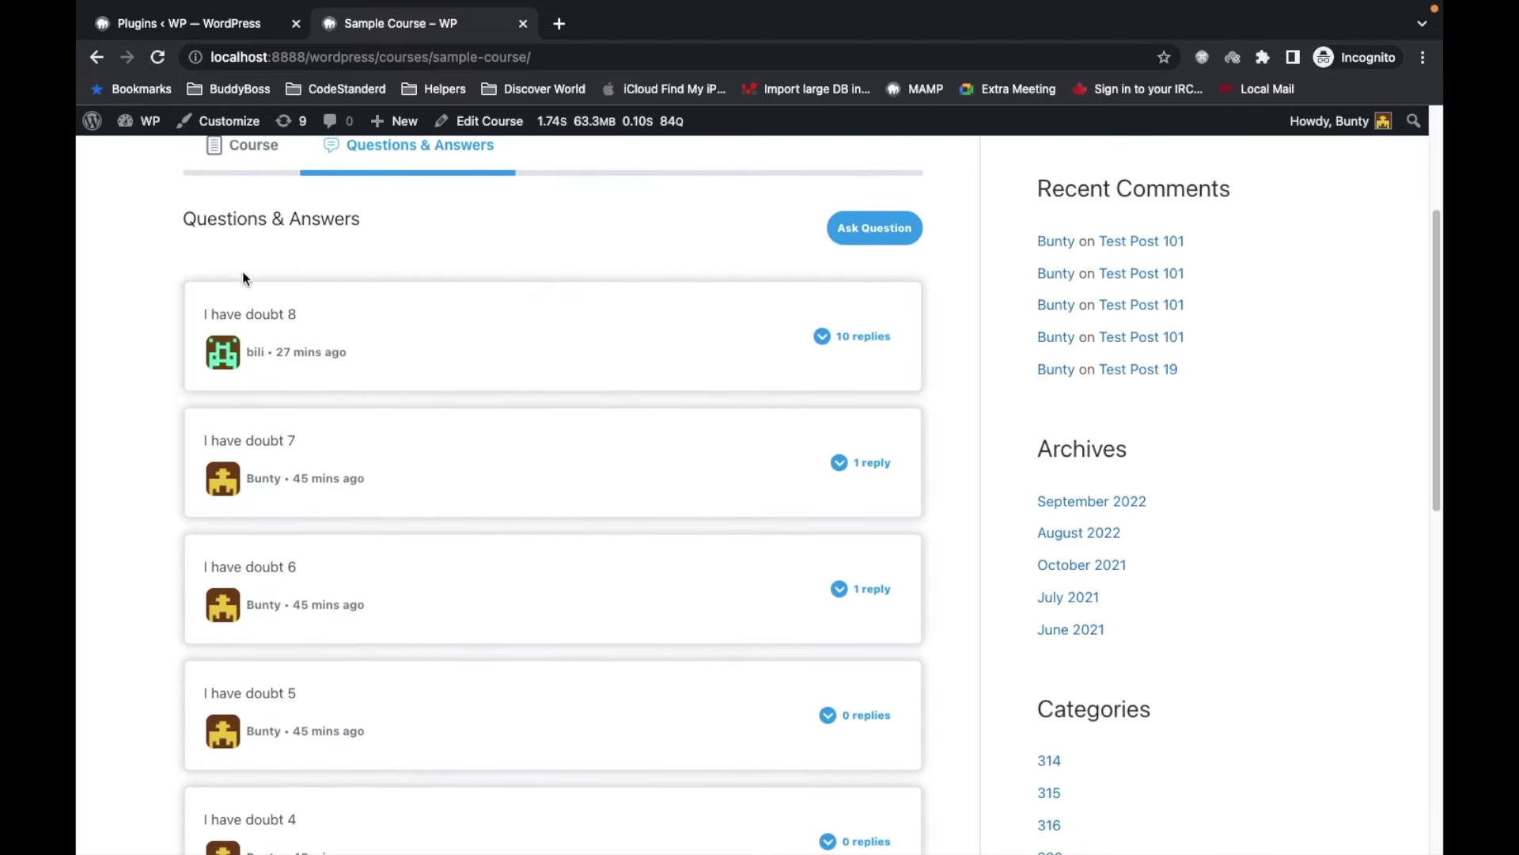
scroll(352, 346, down, 1)
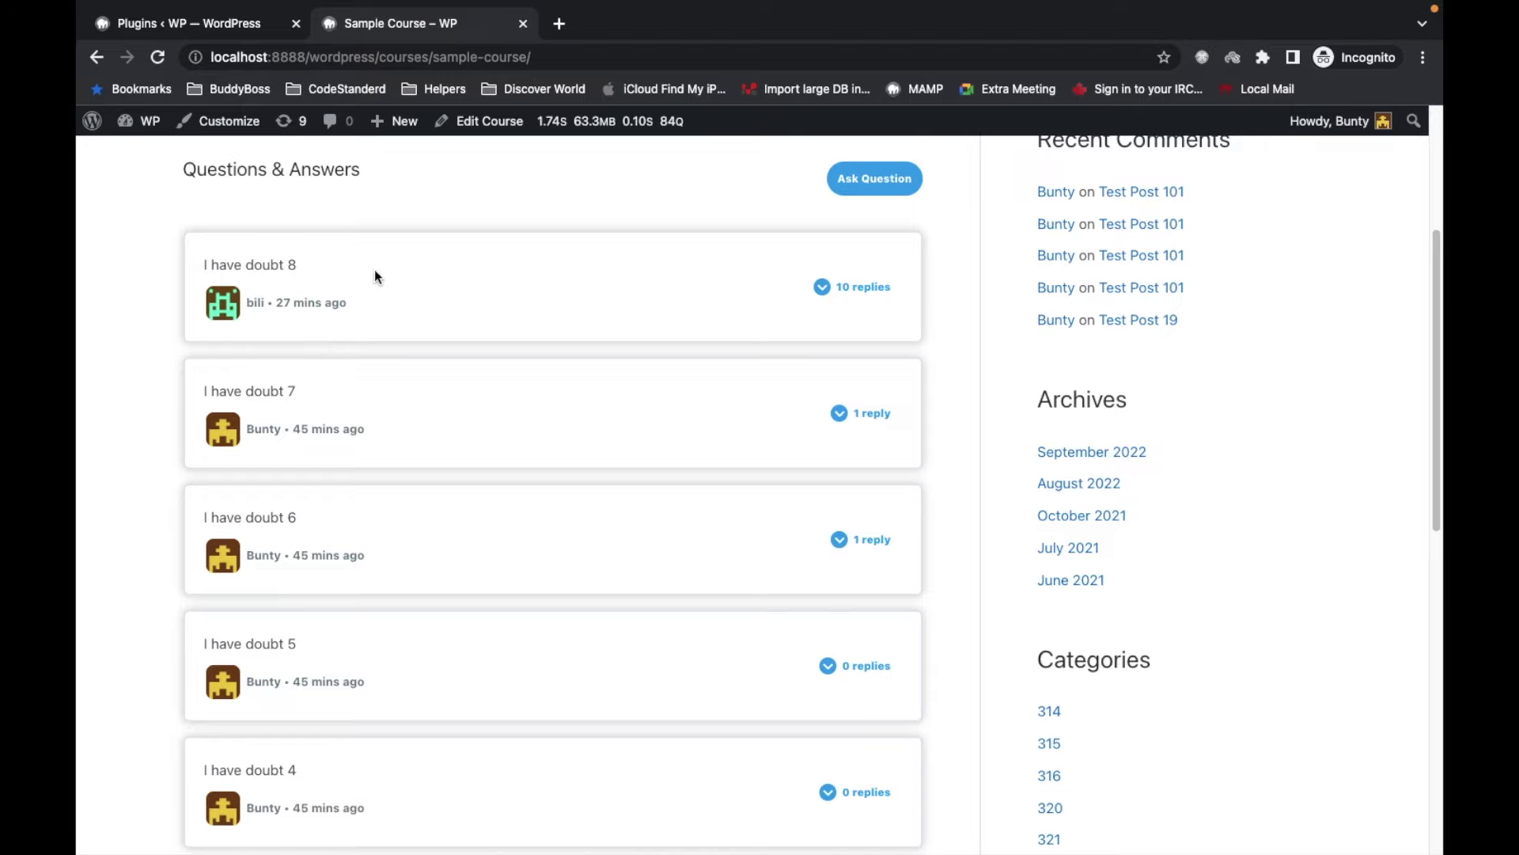
scroll(374, 273, down, 1)
scroll(512, 335, up, 4)
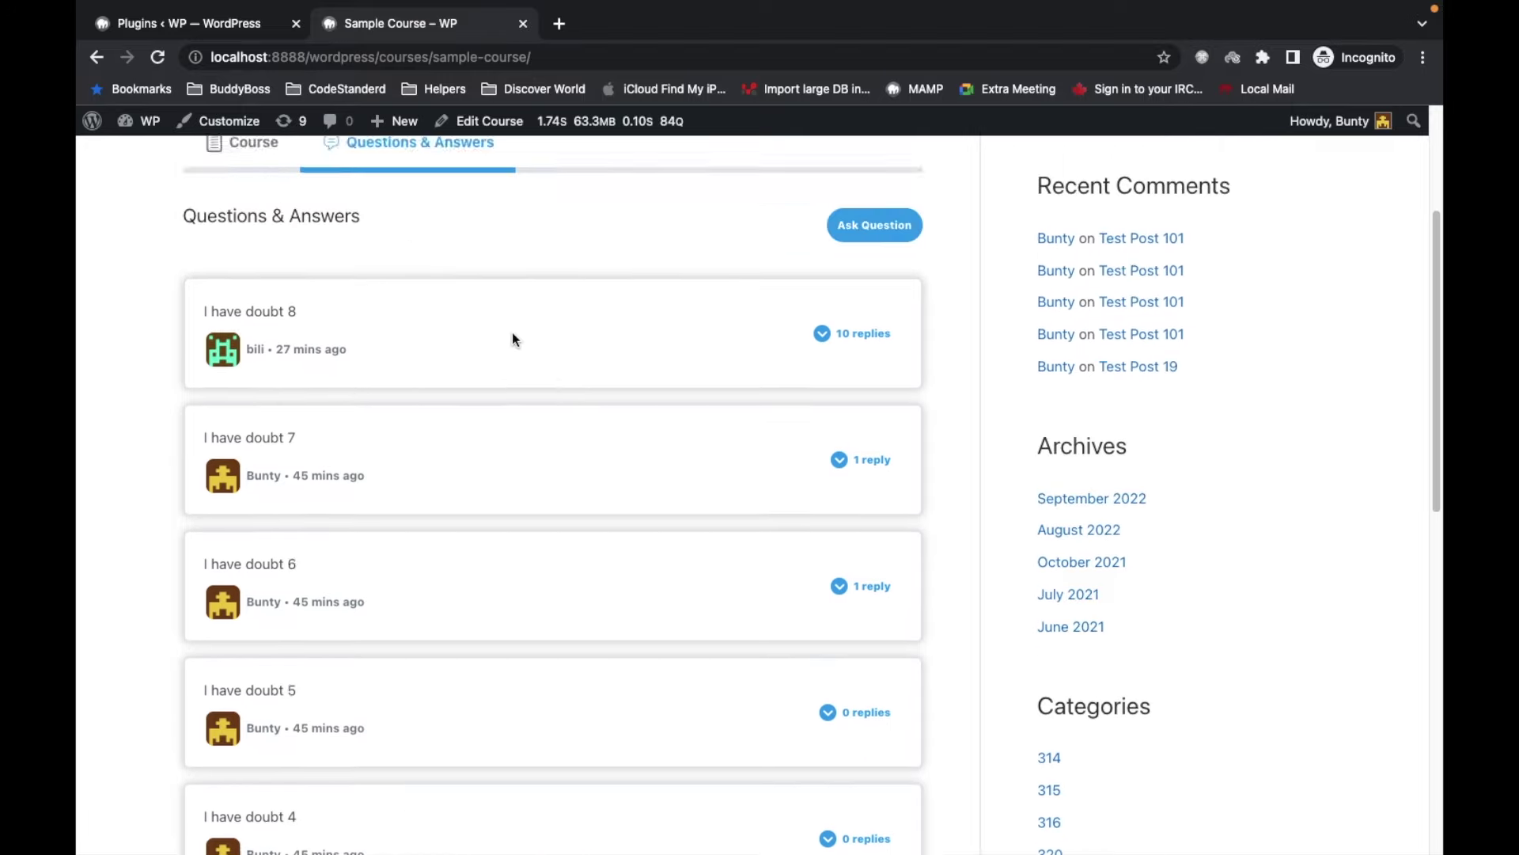
scroll(359, 247, up, 1)
scroll(526, 254, up, 1)
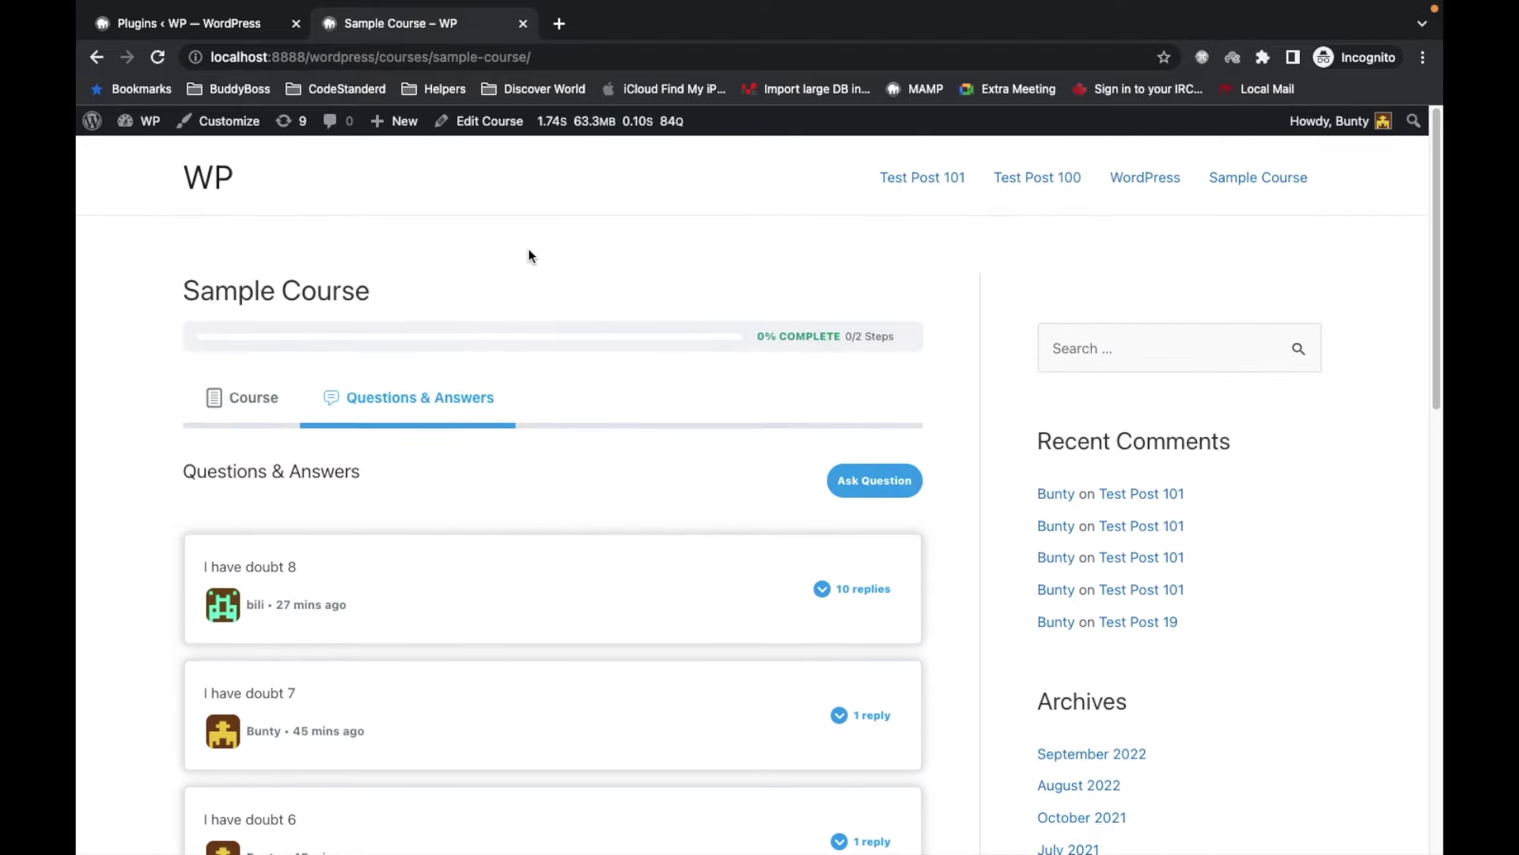
scroll(529, 255, down, 2)
scroll(527, 254, down, 1)
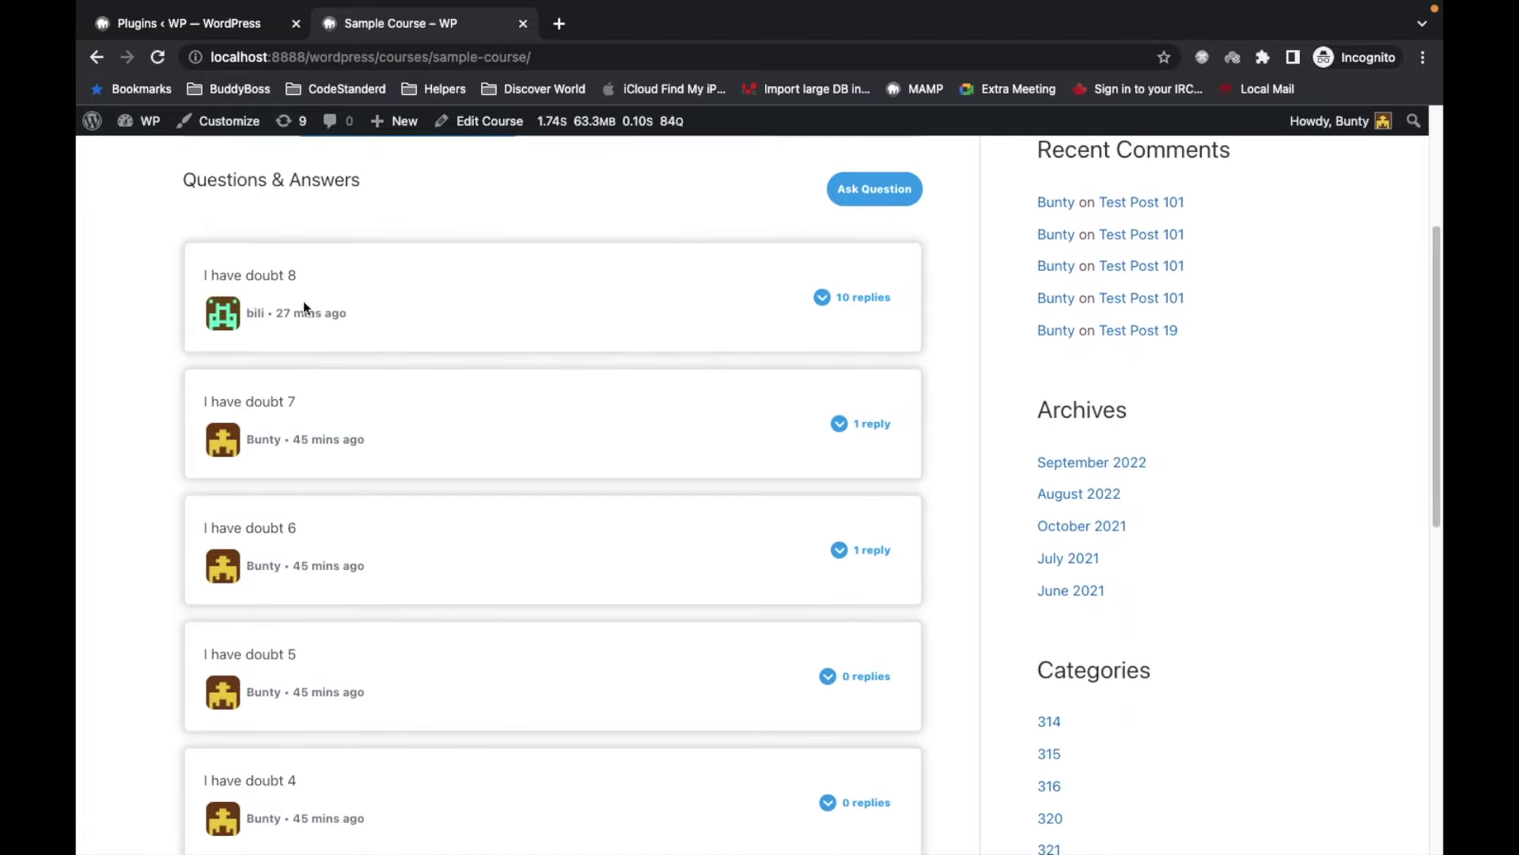
scroll(668, 309, down, 2)
scroll(669, 308, up, 2)
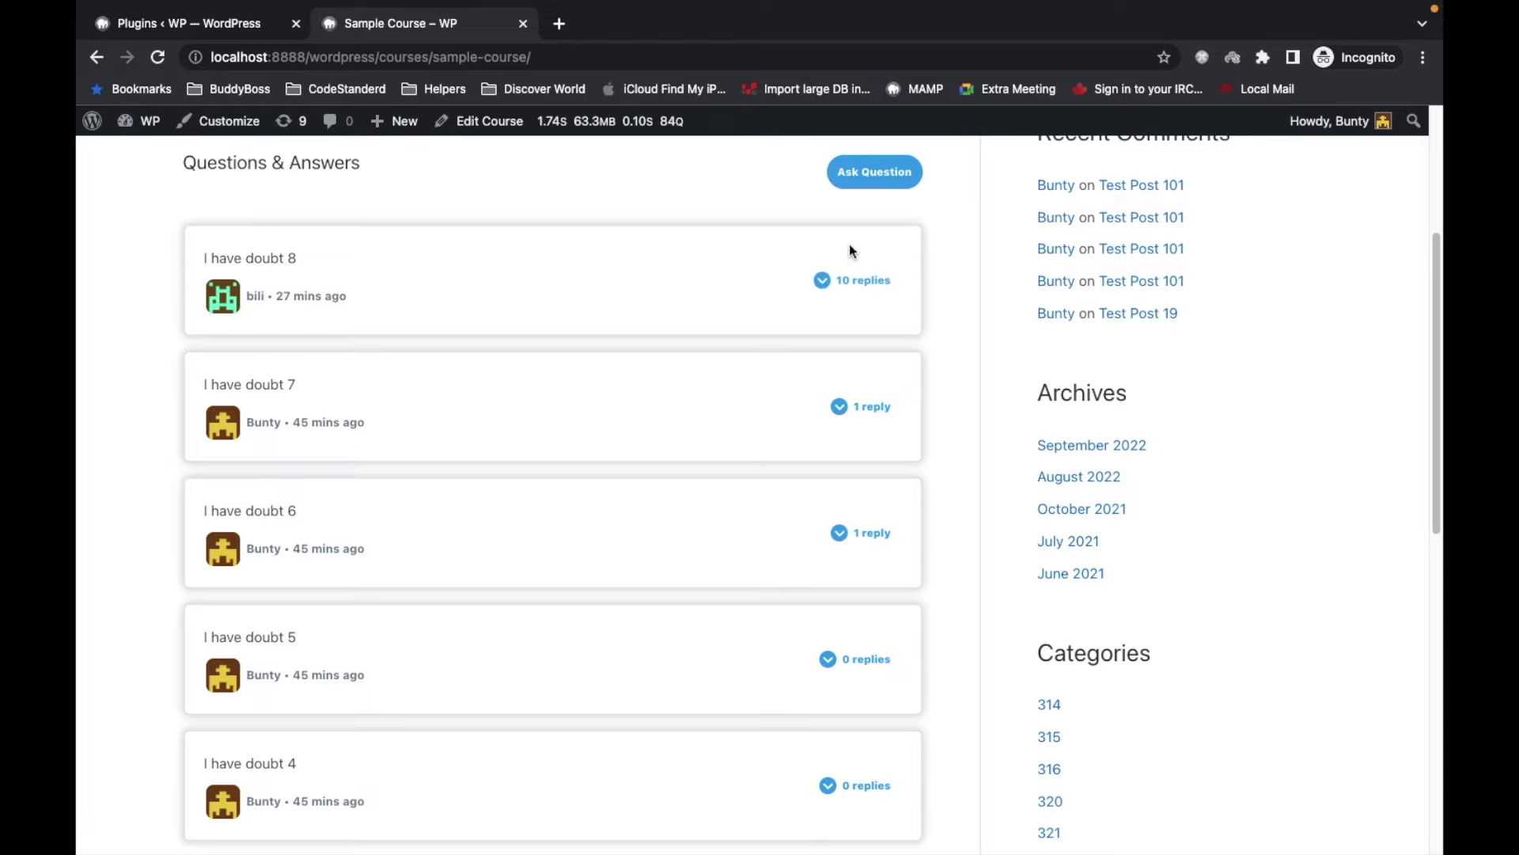
- Expand 'I have doubt 8' and read down through its reply thread
click(849, 285)
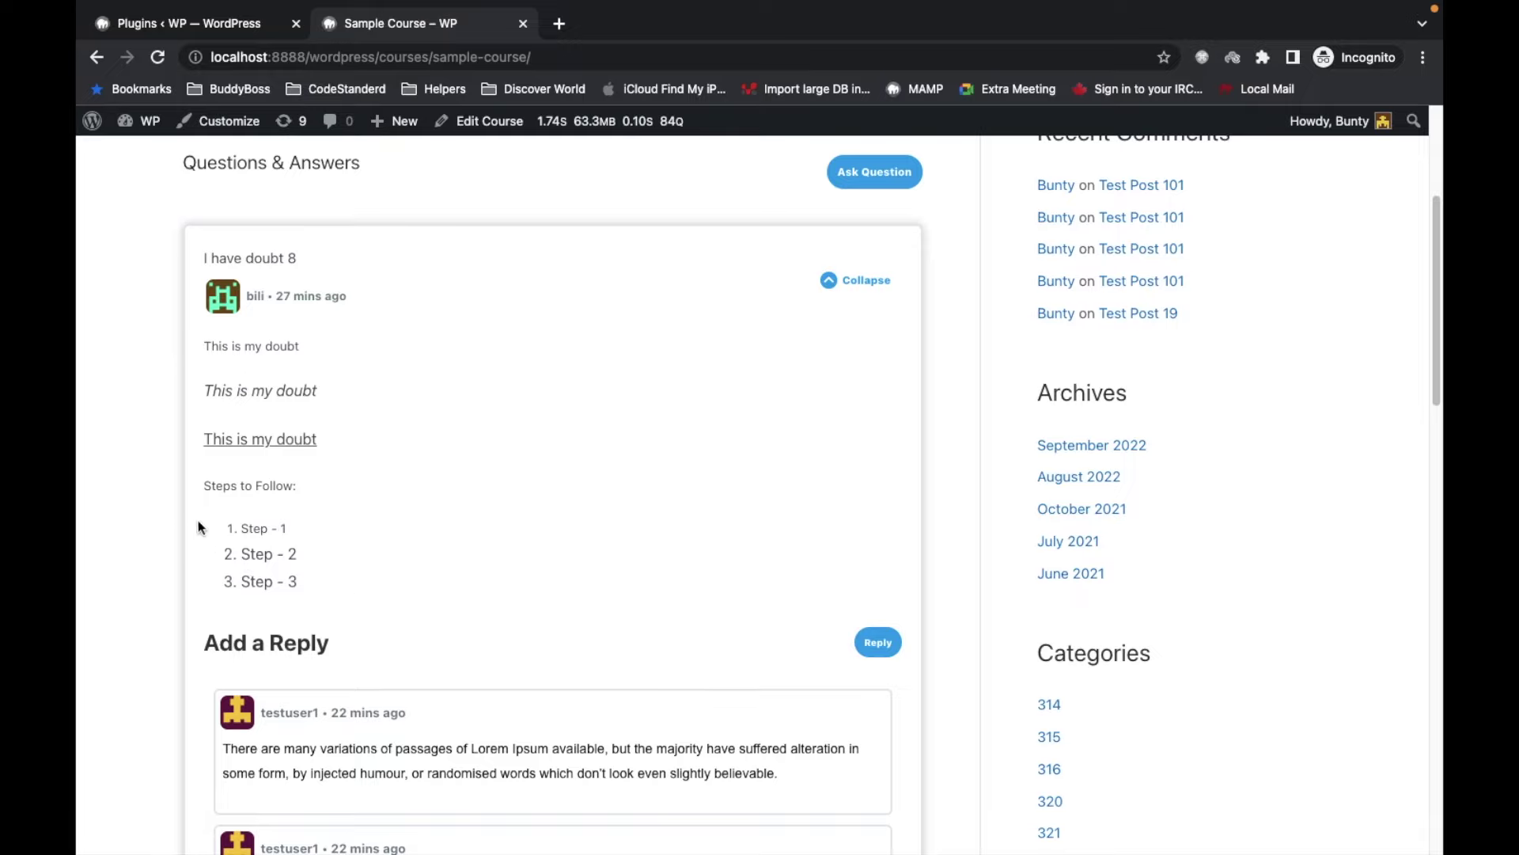
scroll(466, 419, down, 1)
scroll(465, 419, down, 2)
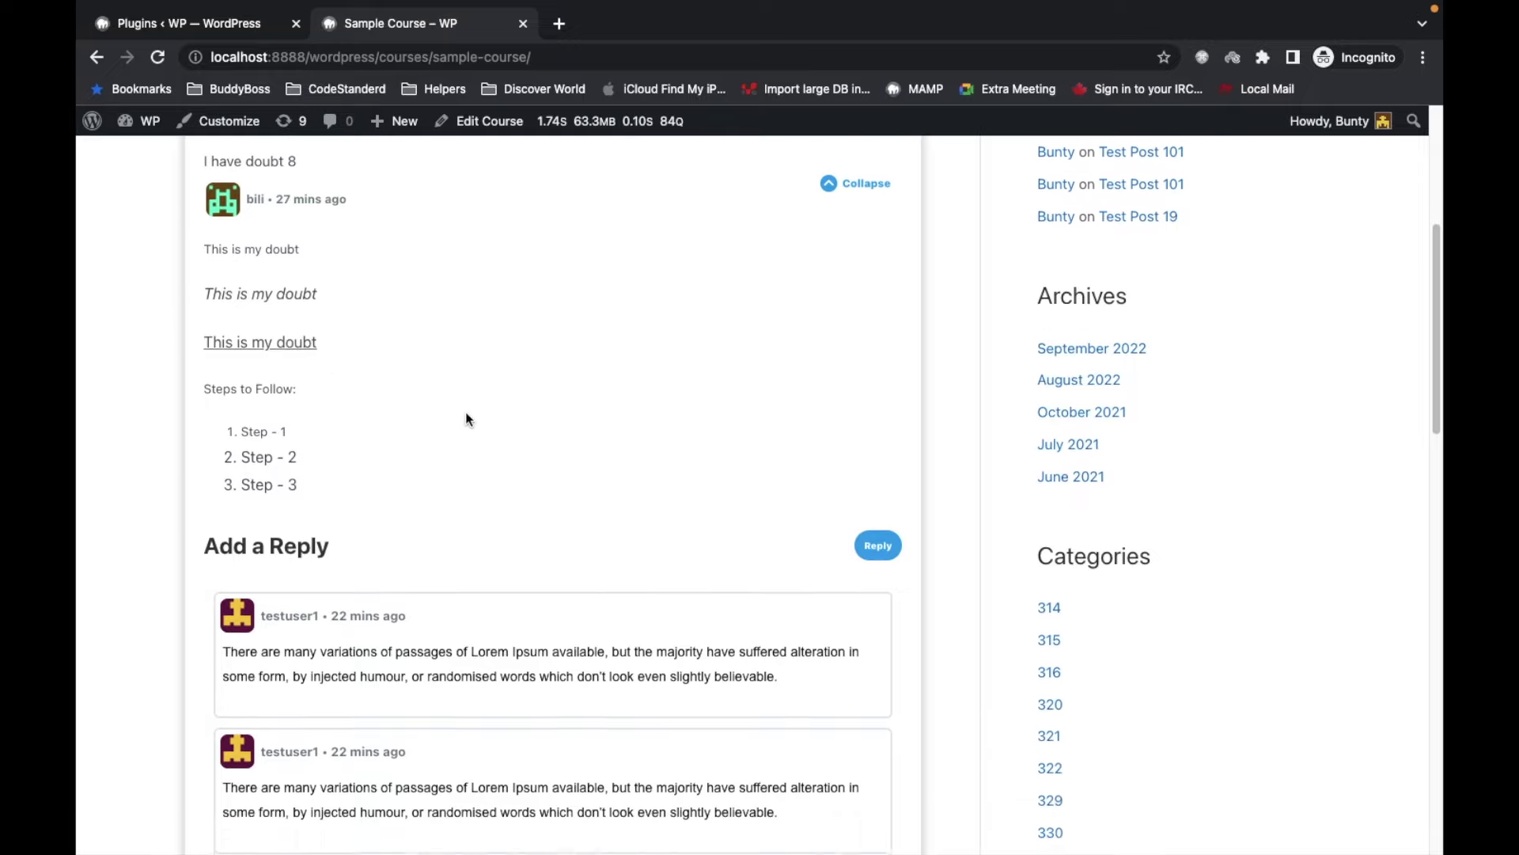
scroll(466, 420, down, 2)
scroll(467, 420, down, 3)
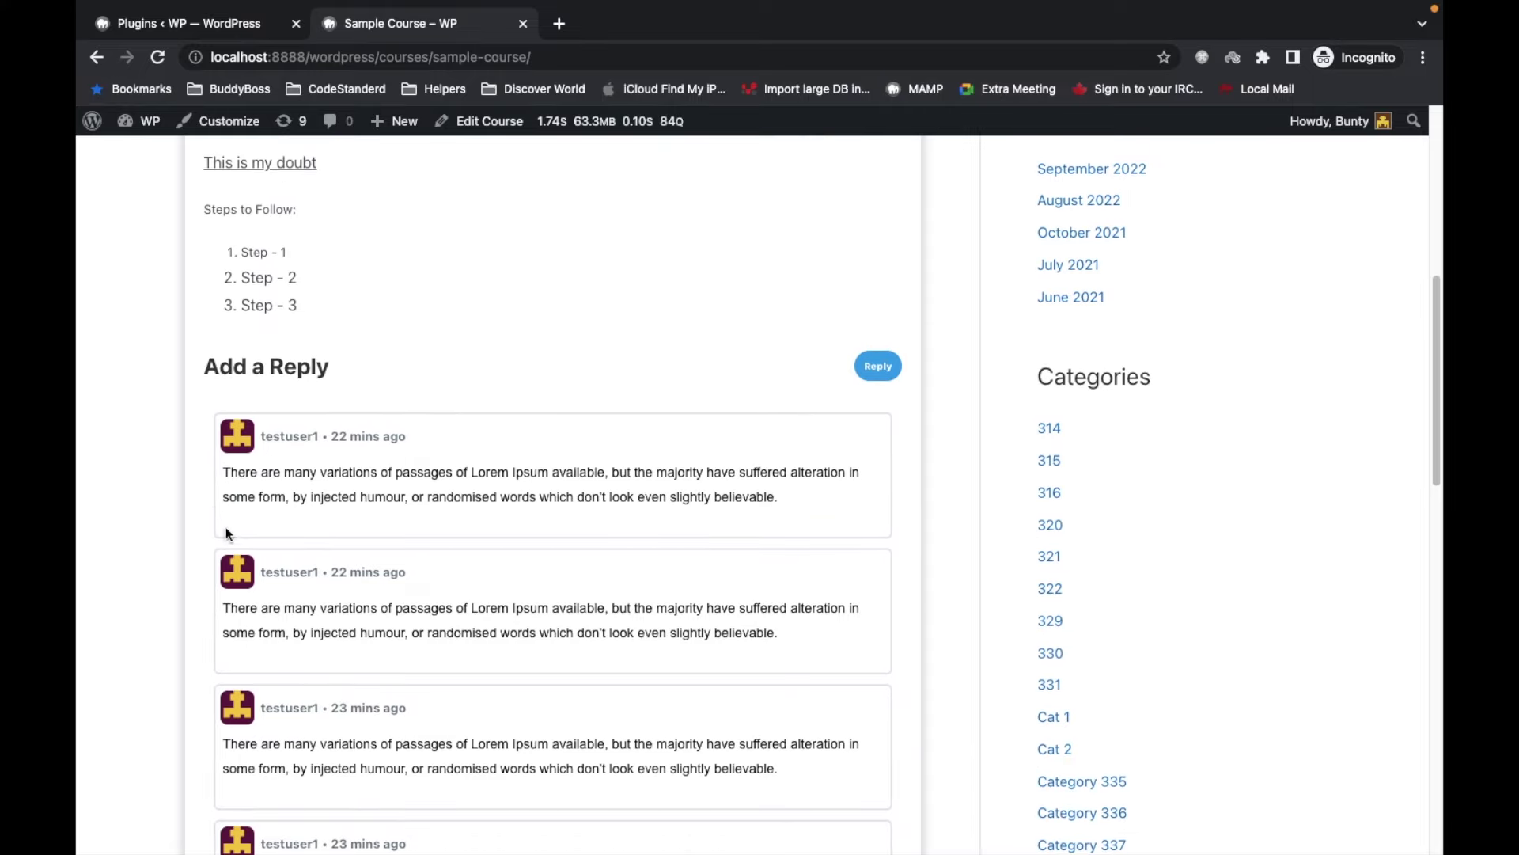
scroll(605, 463, down, 3)
scroll(605, 463, down, 2)
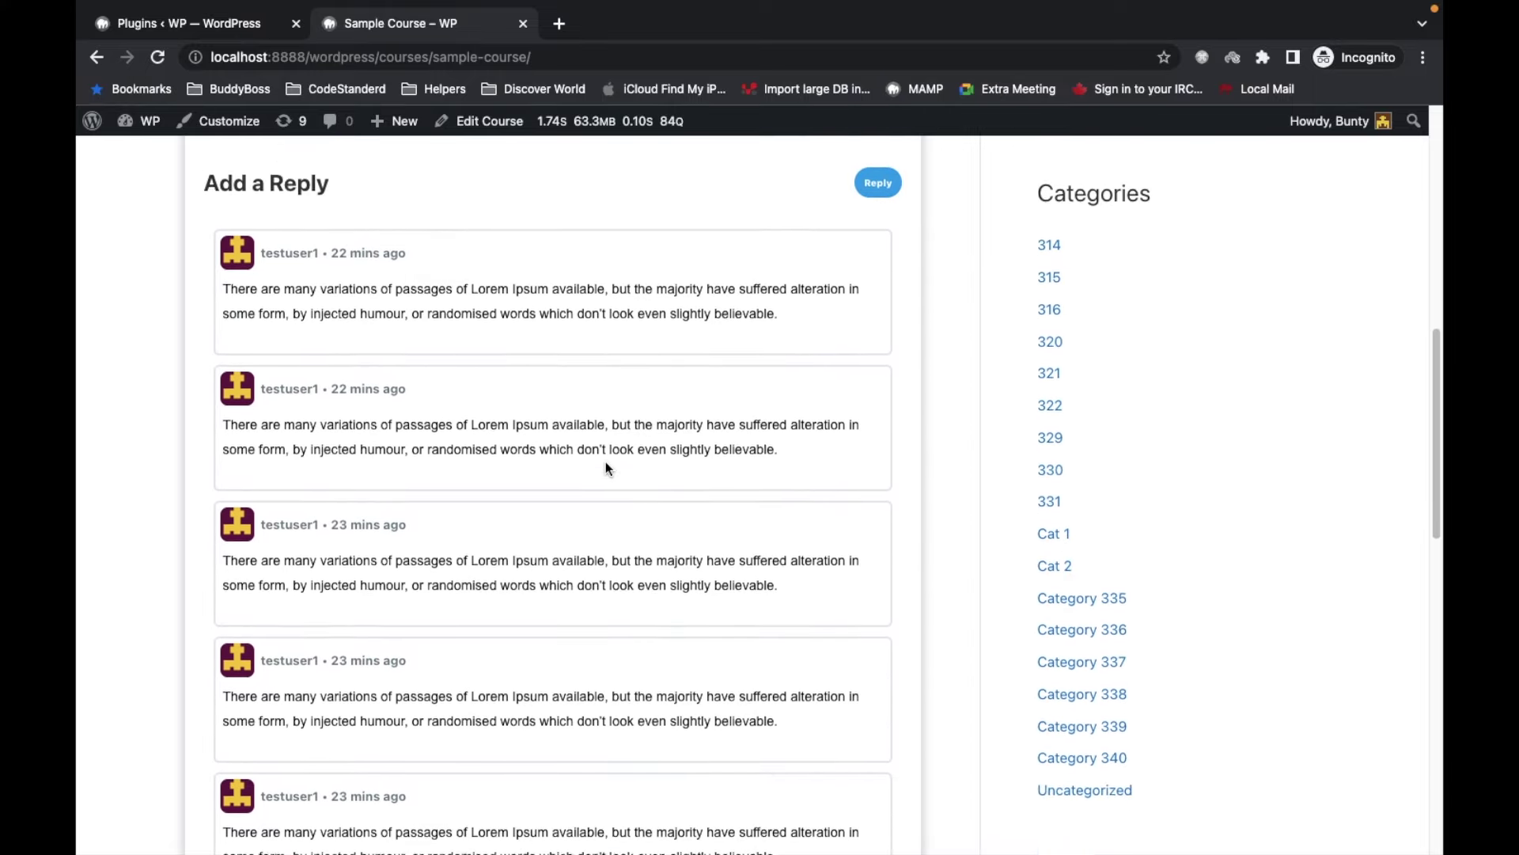
scroll(606, 463, down, 2)
scroll(606, 463, down, 1)
scroll(606, 462, down, 2)
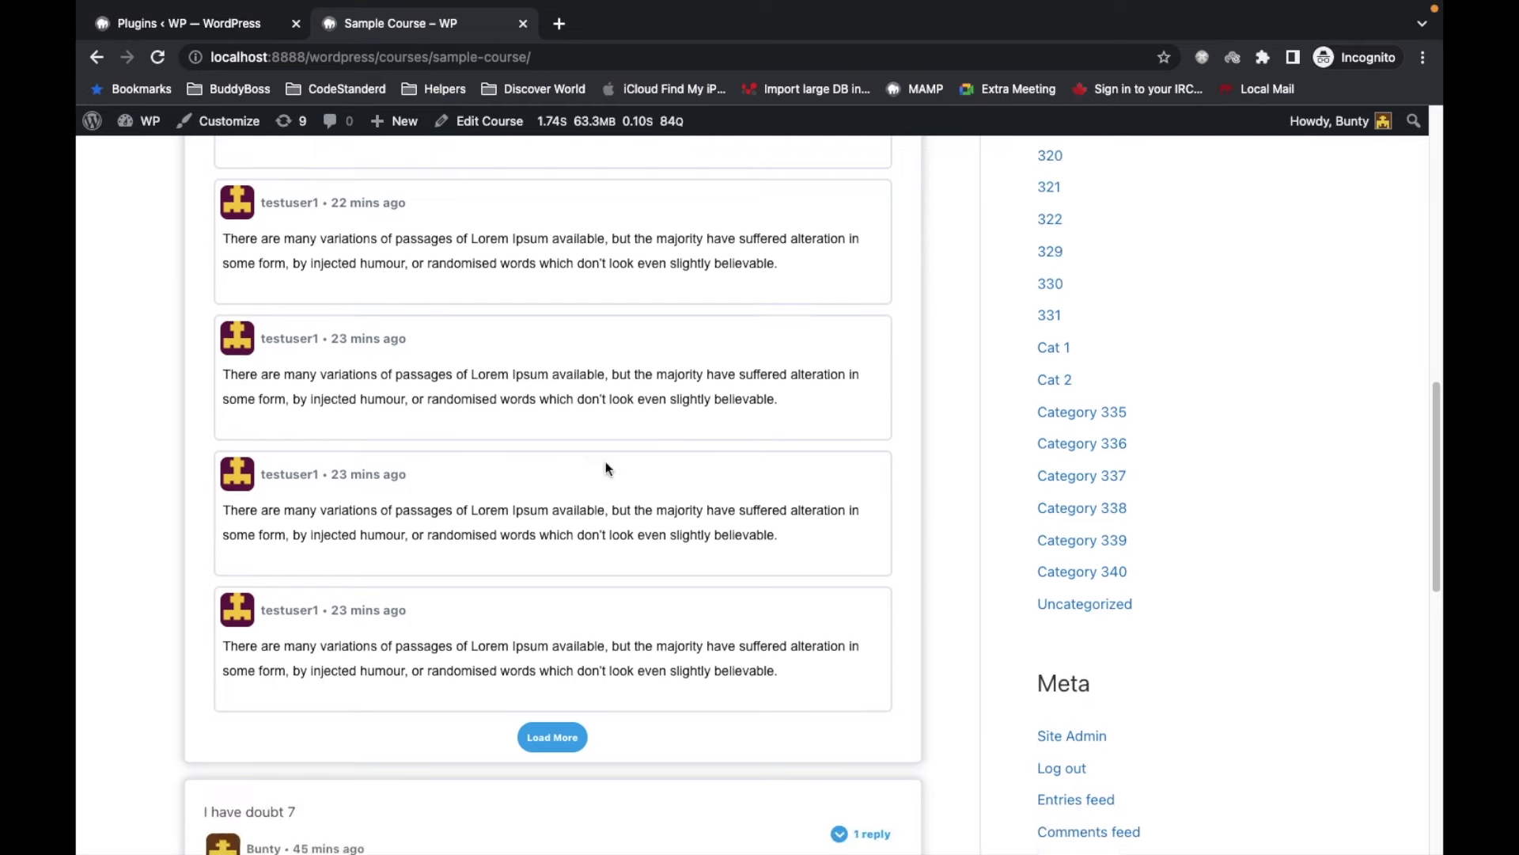
scroll(570, 554, down, 1)
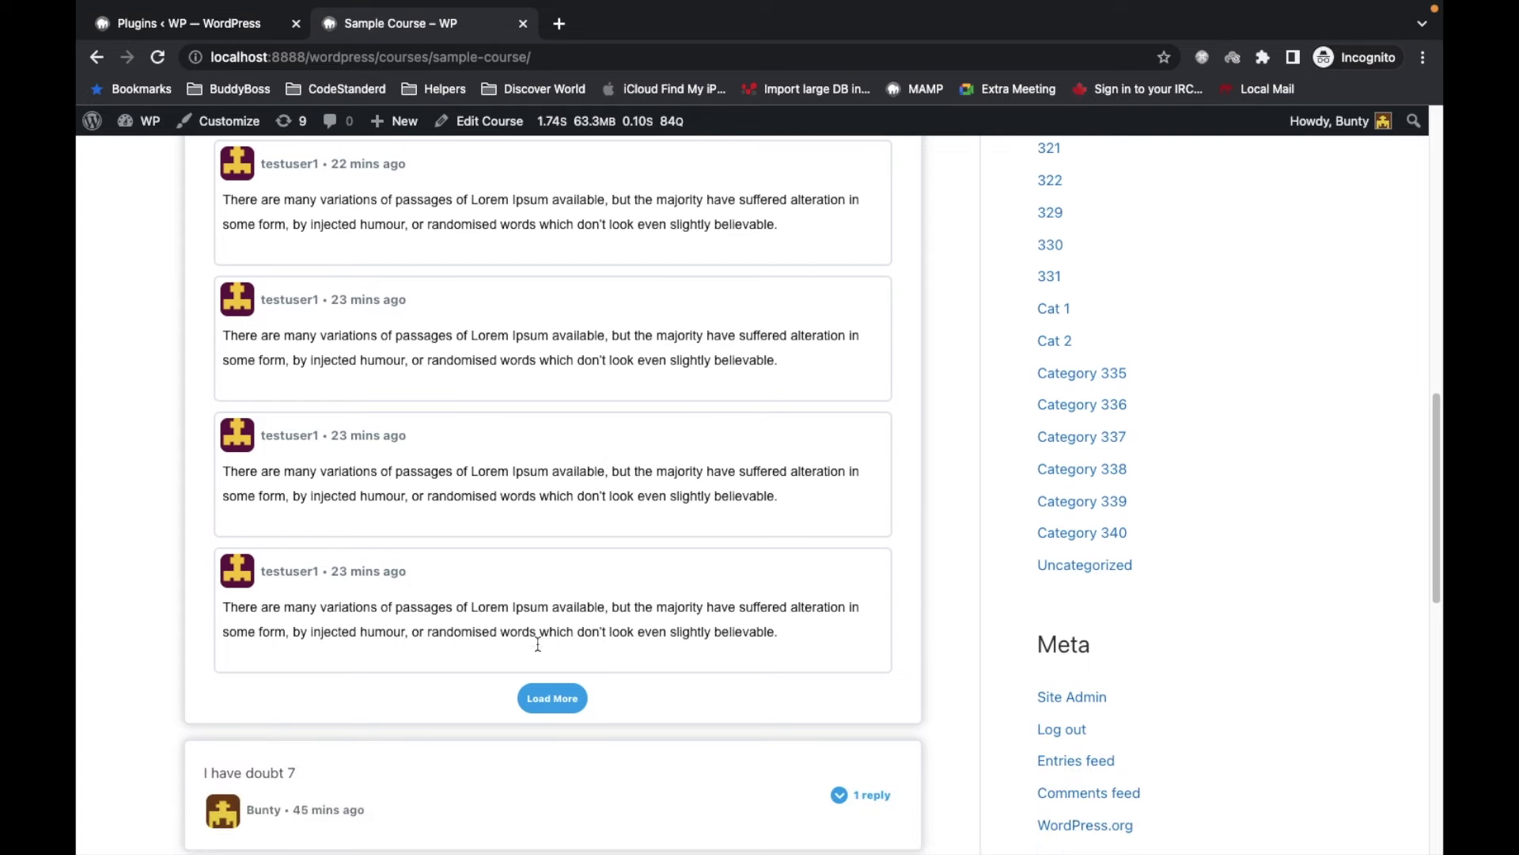
- Load the remaining replies and scroll down to the Load More button
click(556, 707)
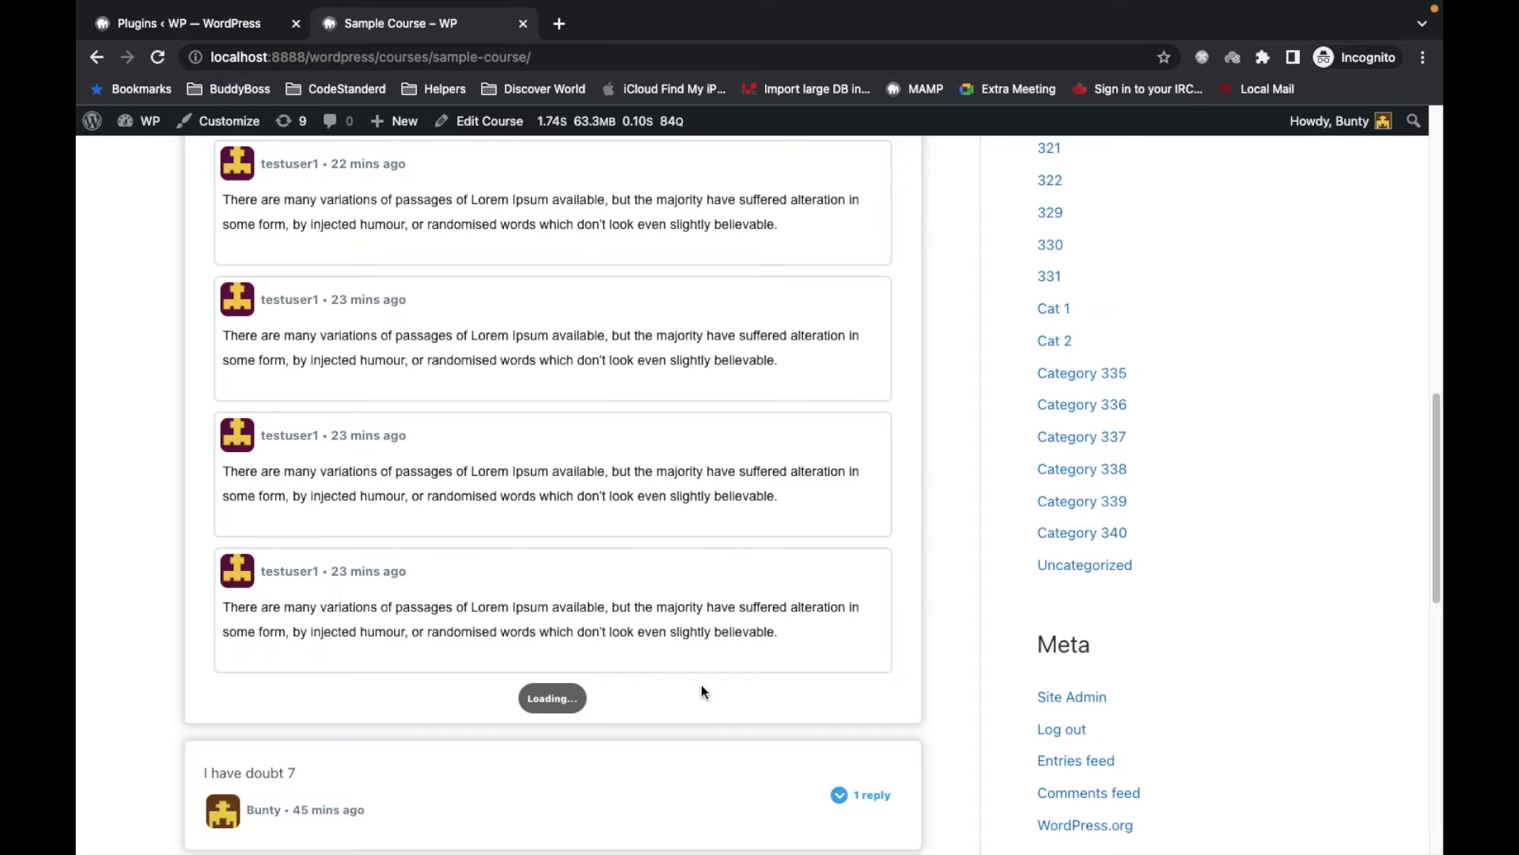
scroll(522, 546, down, 3)
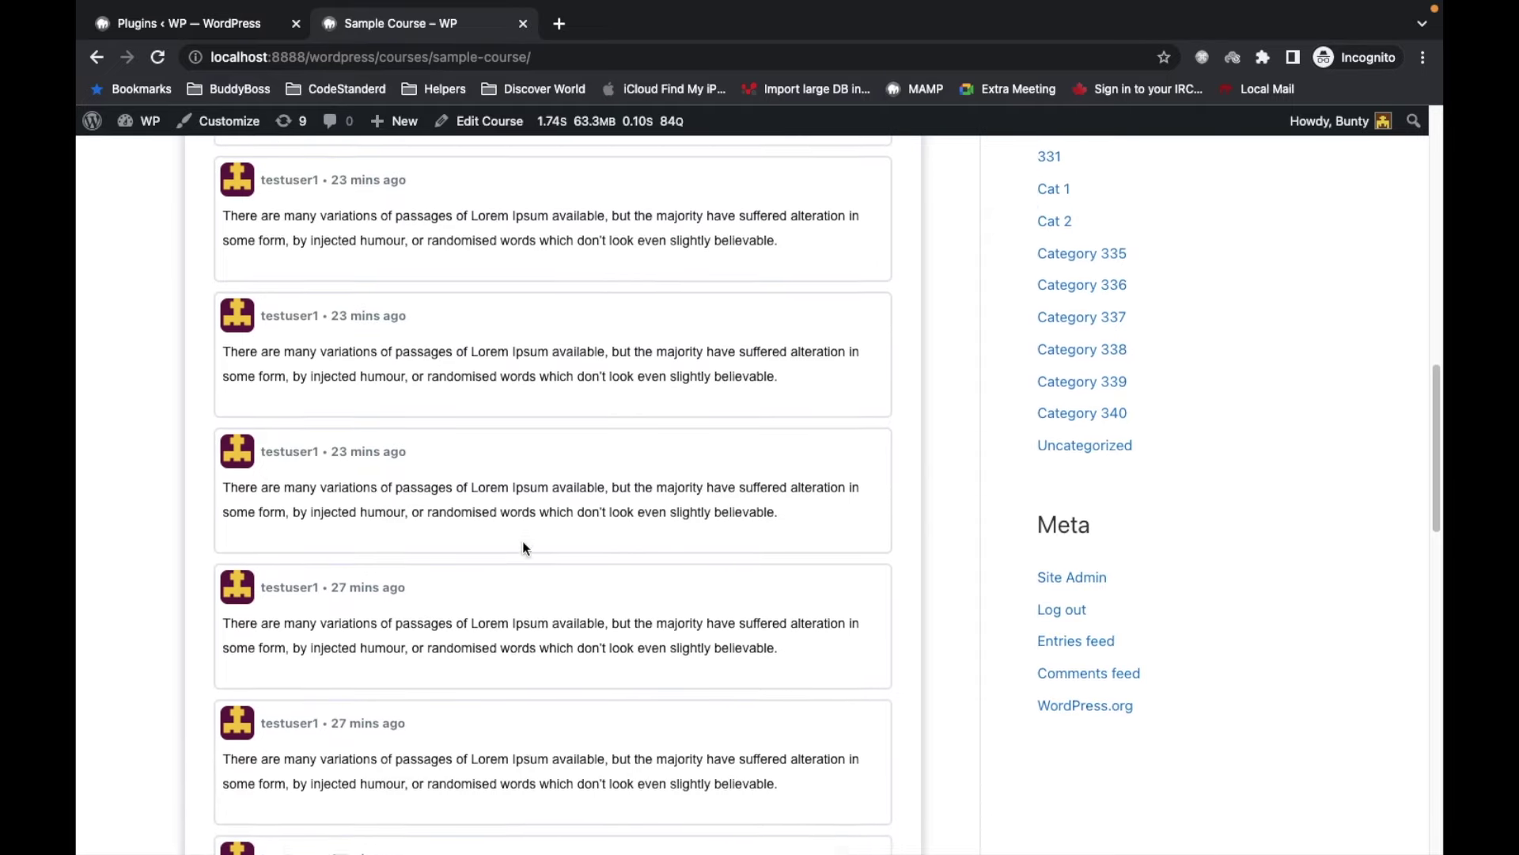
scroll(522, 546, down, 2)
scroll(455, 434, down, 2)
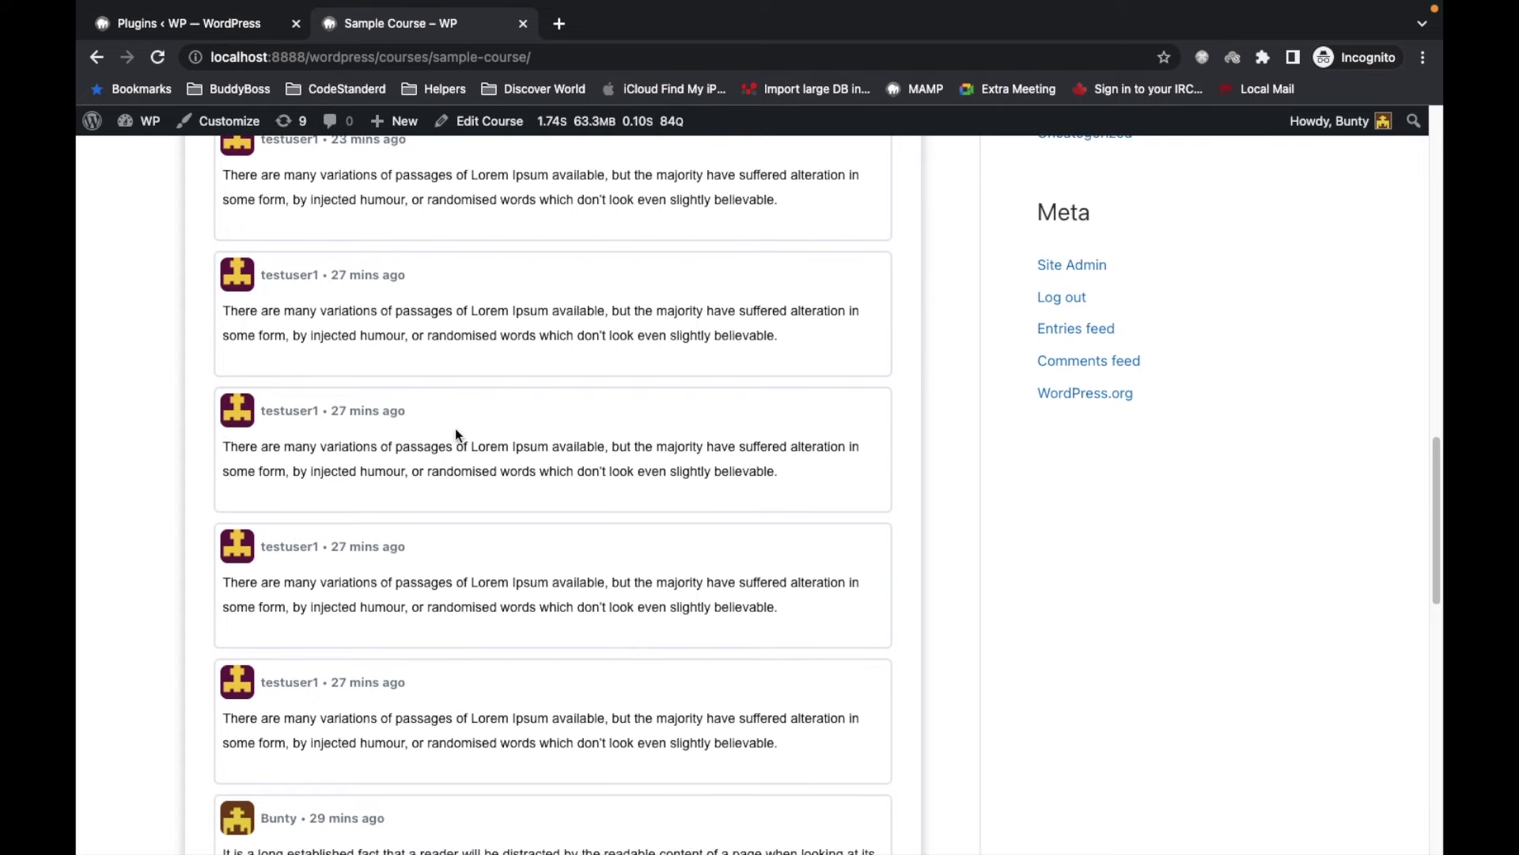
scroll(451, 433, down, 2)
scroll(451, 431, down, 2)
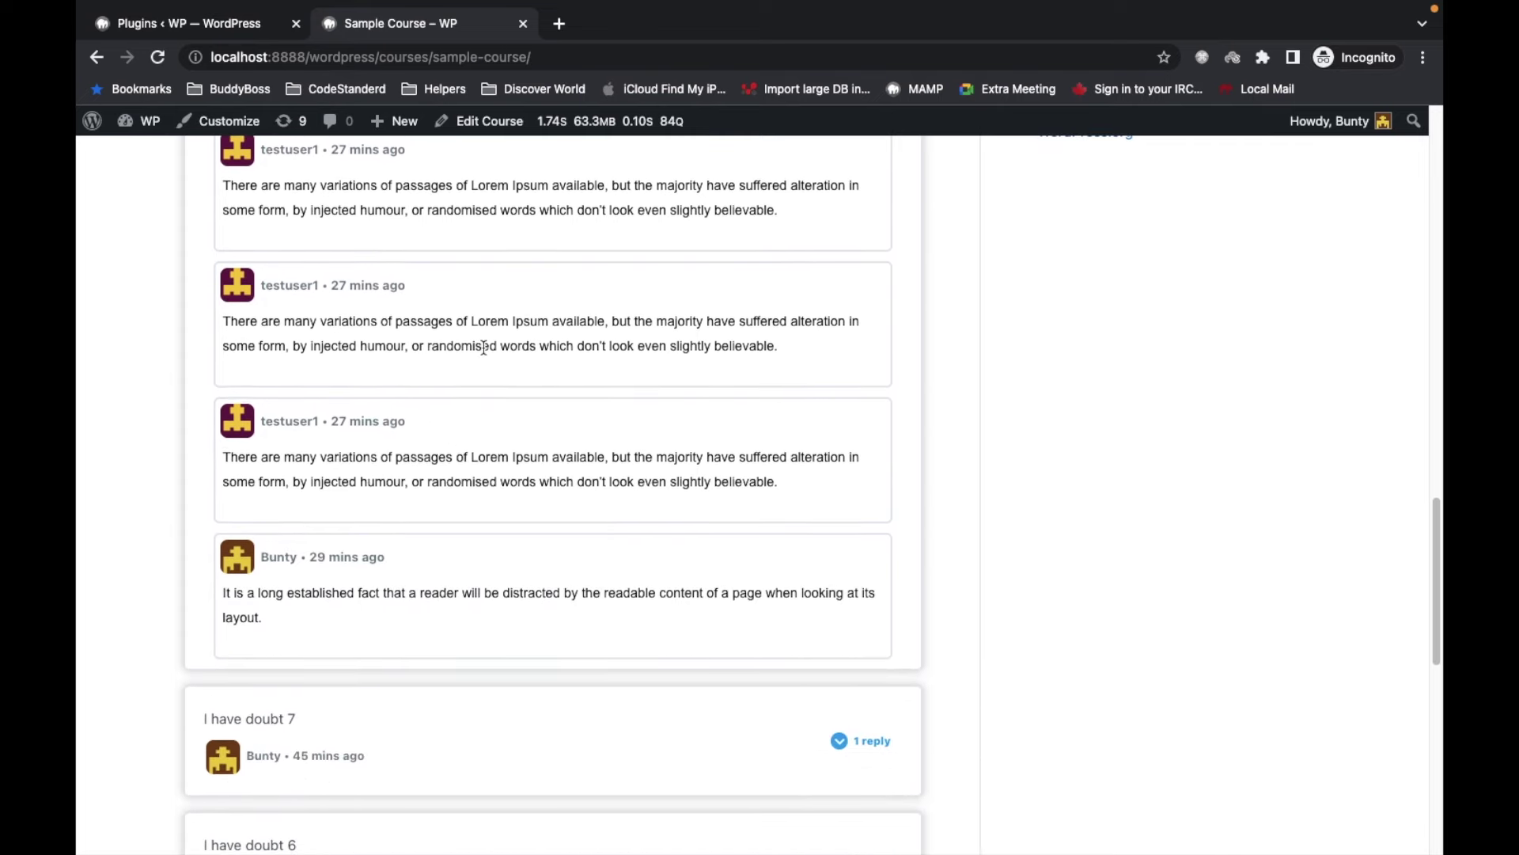
scroll(484, 348, down, 1)
scroll(483, 349, down, 1)
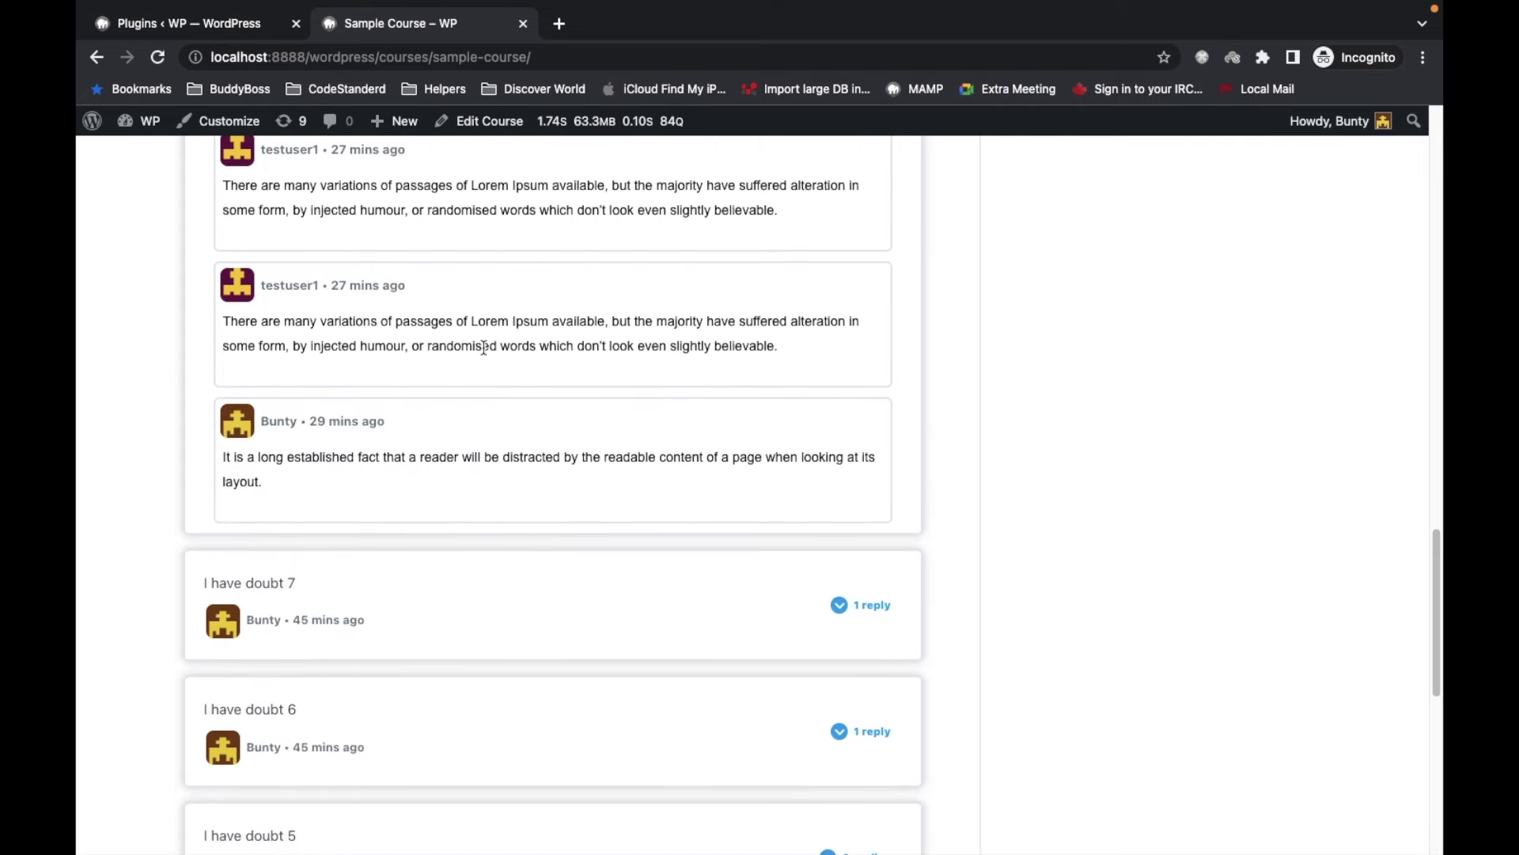
scroll(483, 348, down, 1)
scroll(483, 348, down, 2)
scroll(485, 352, down, 3)
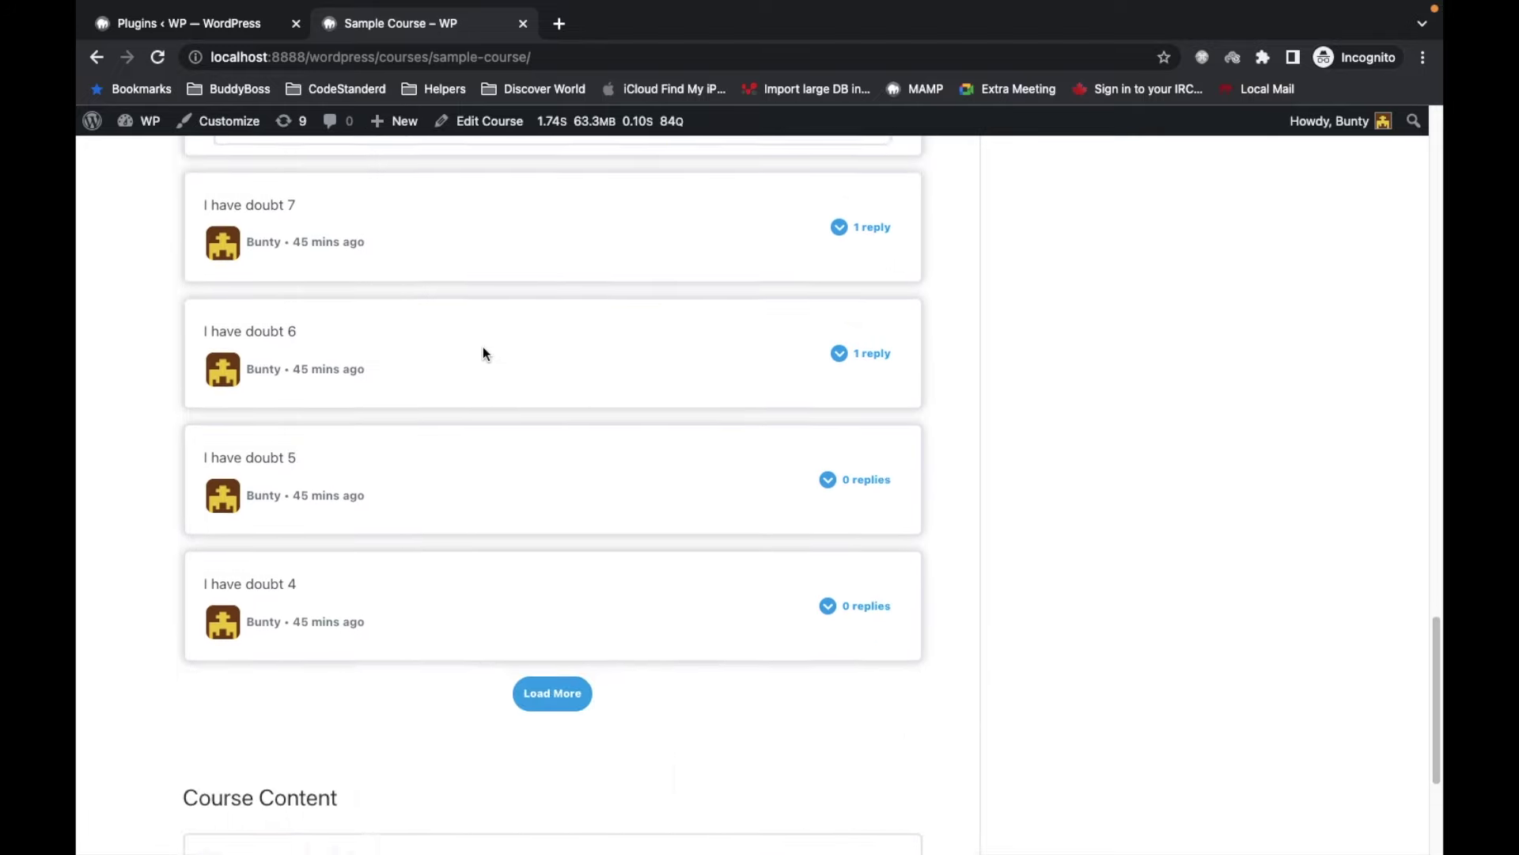
scroll(483, 353, down, 1)
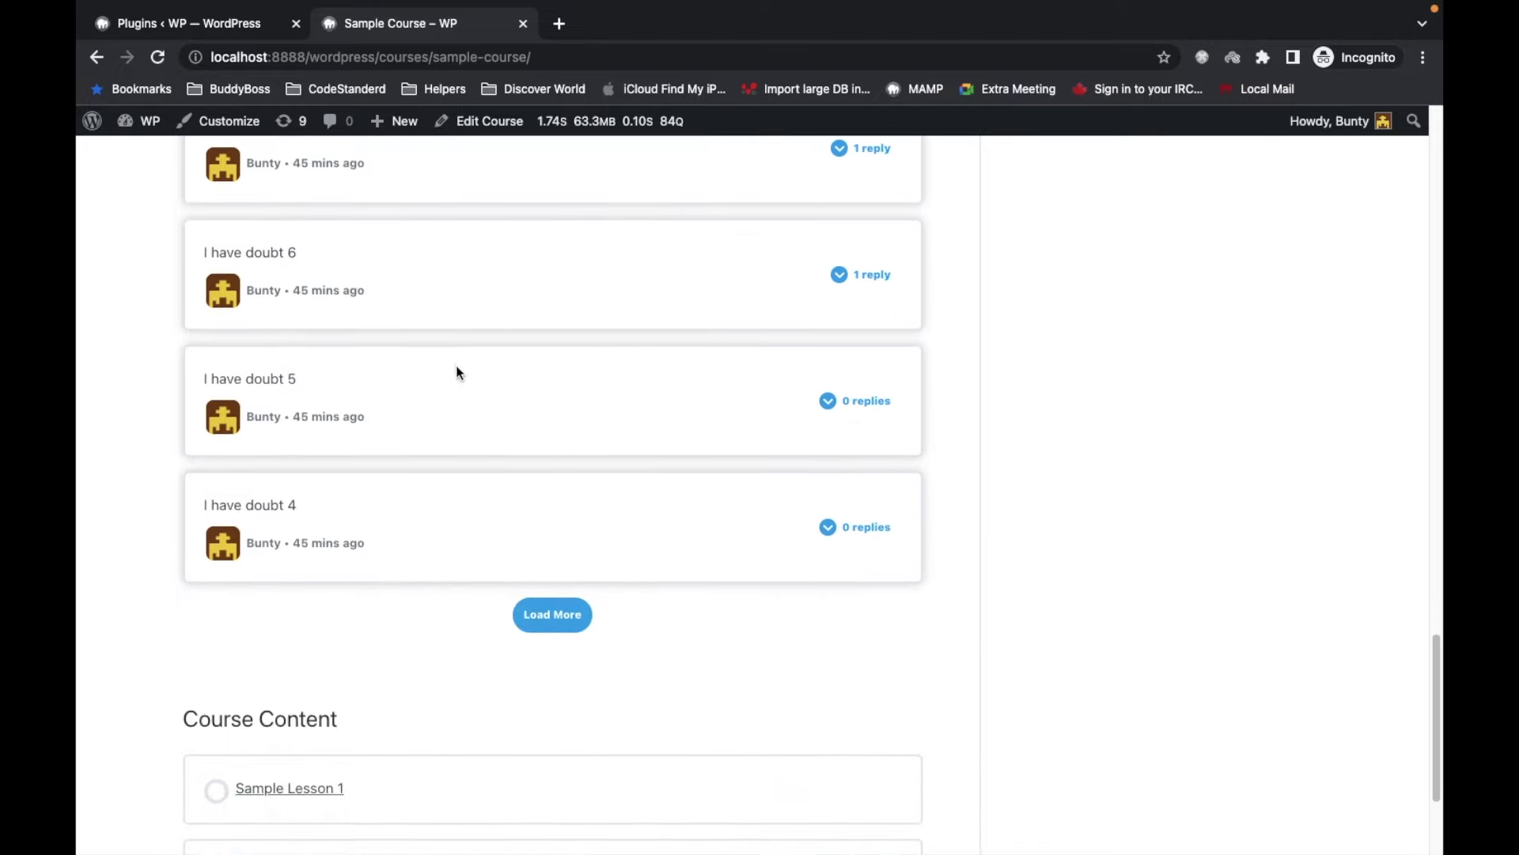
- Load the older questions: doubts 3, 2, 1 and 'What is this?'
click(548, 629)
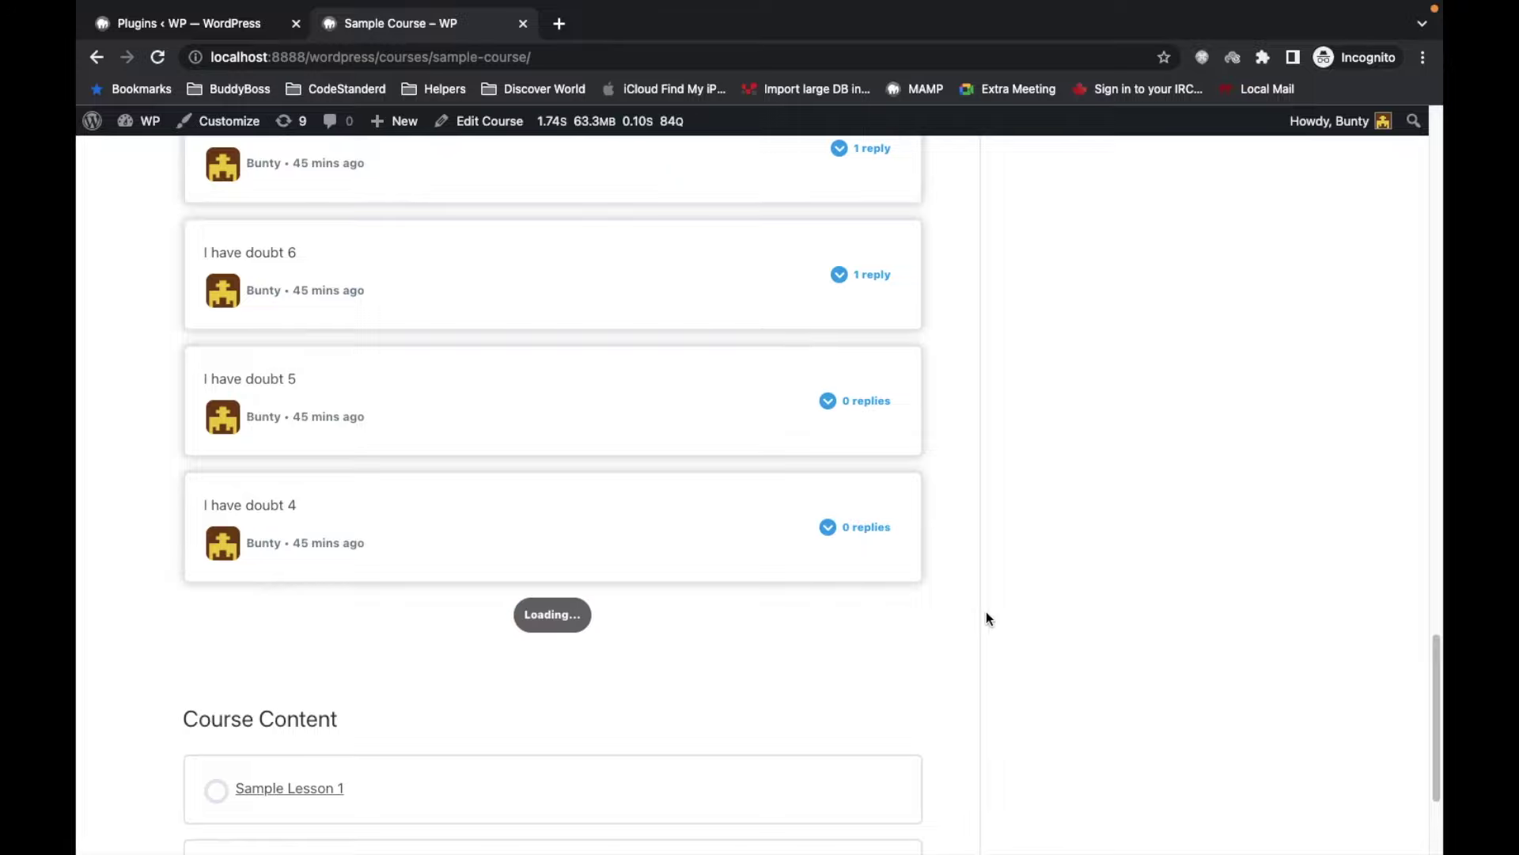
scroll(1010, 609, down, 3)
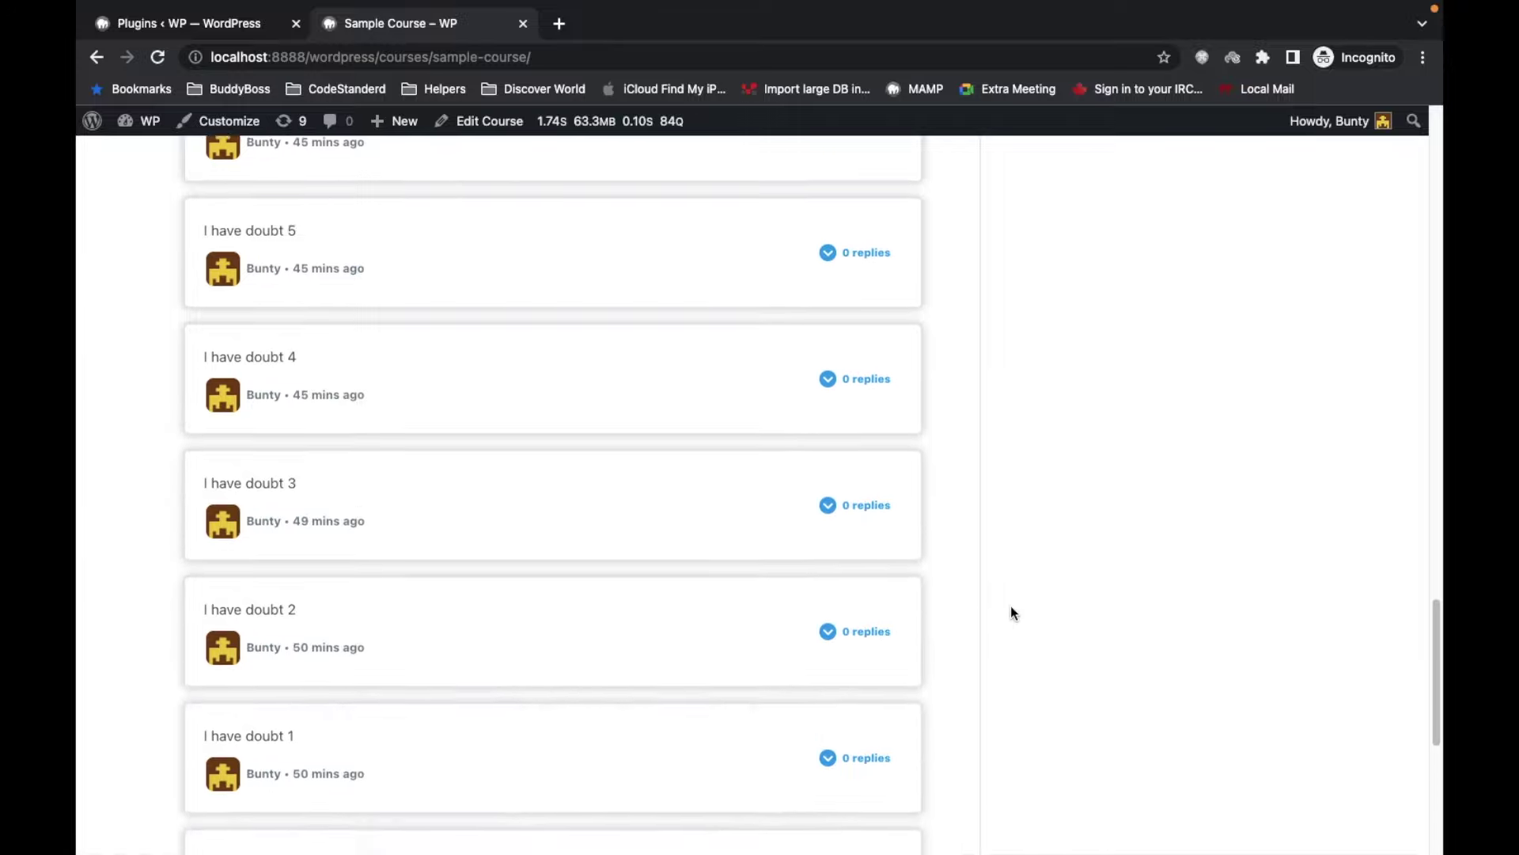
scroll(960, 435, down, 3)
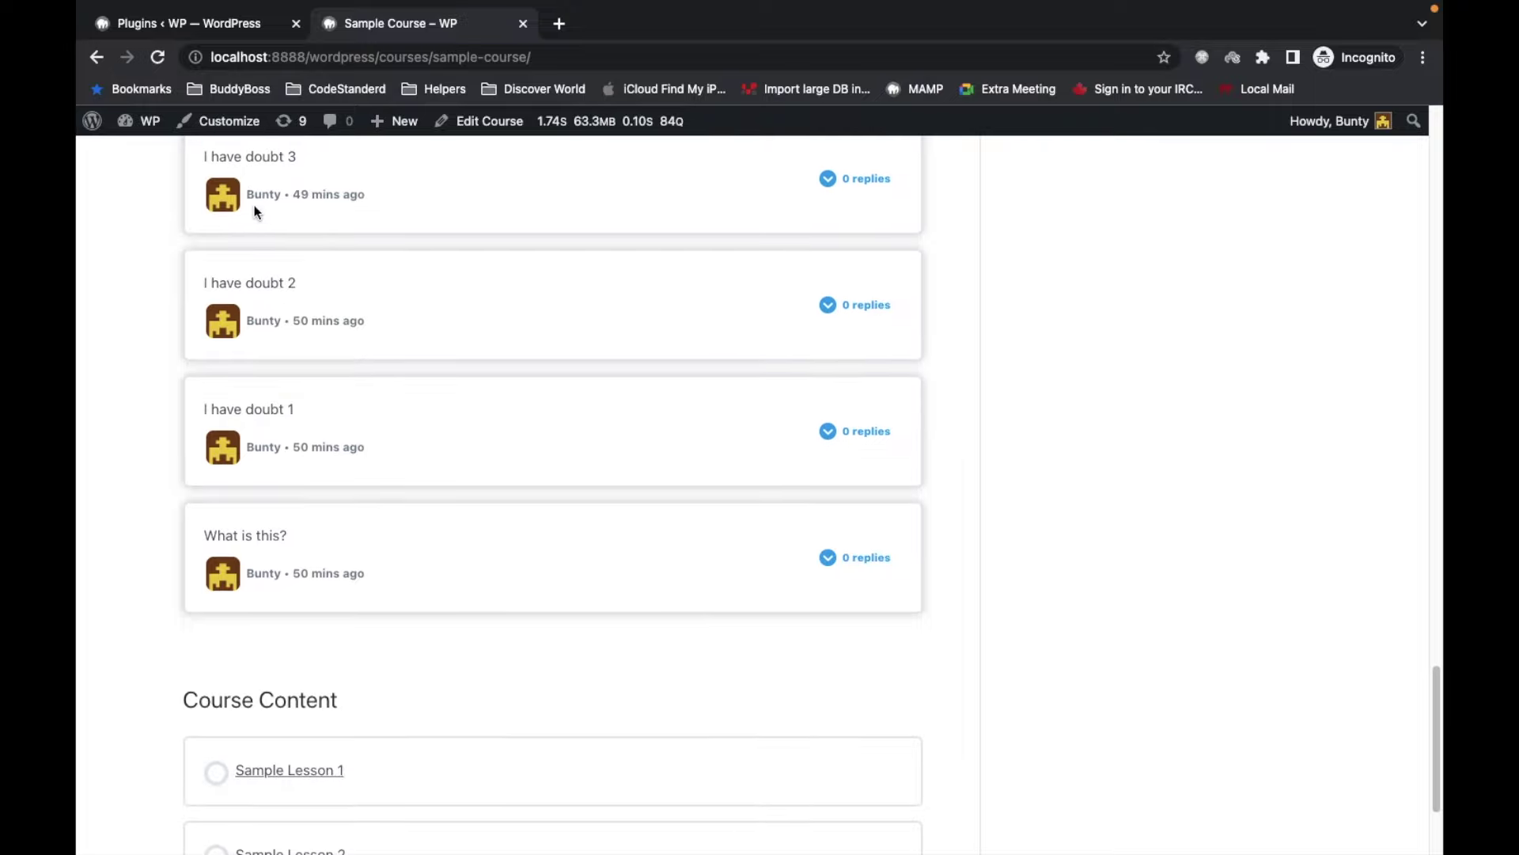
- Scroll back up and collapse the 'I have doubt 8' replies
scroll(510, 314, up, 3)
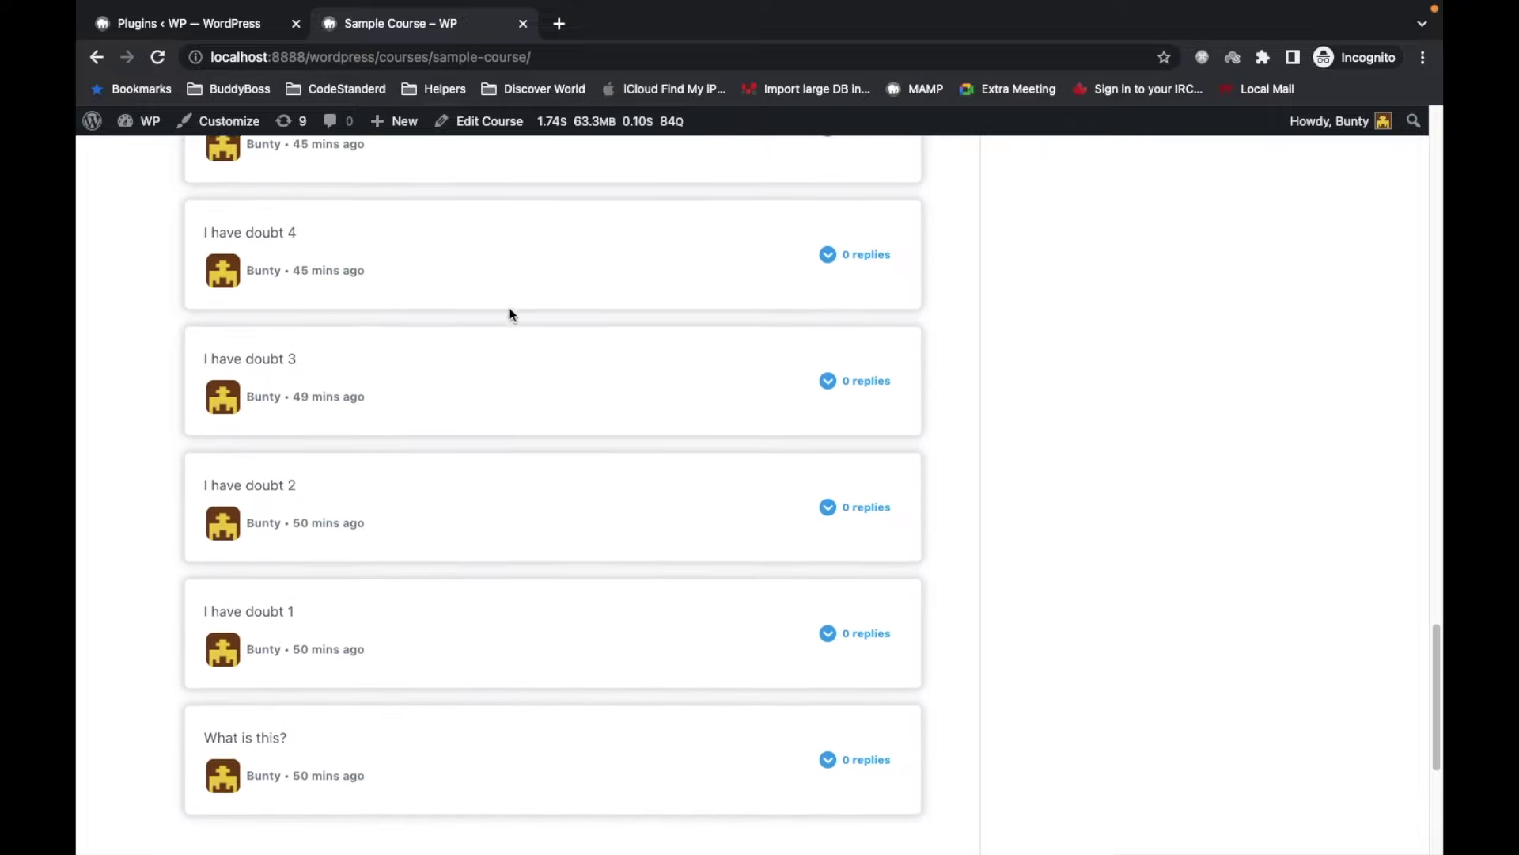
scroll(511, 314, up, 2)
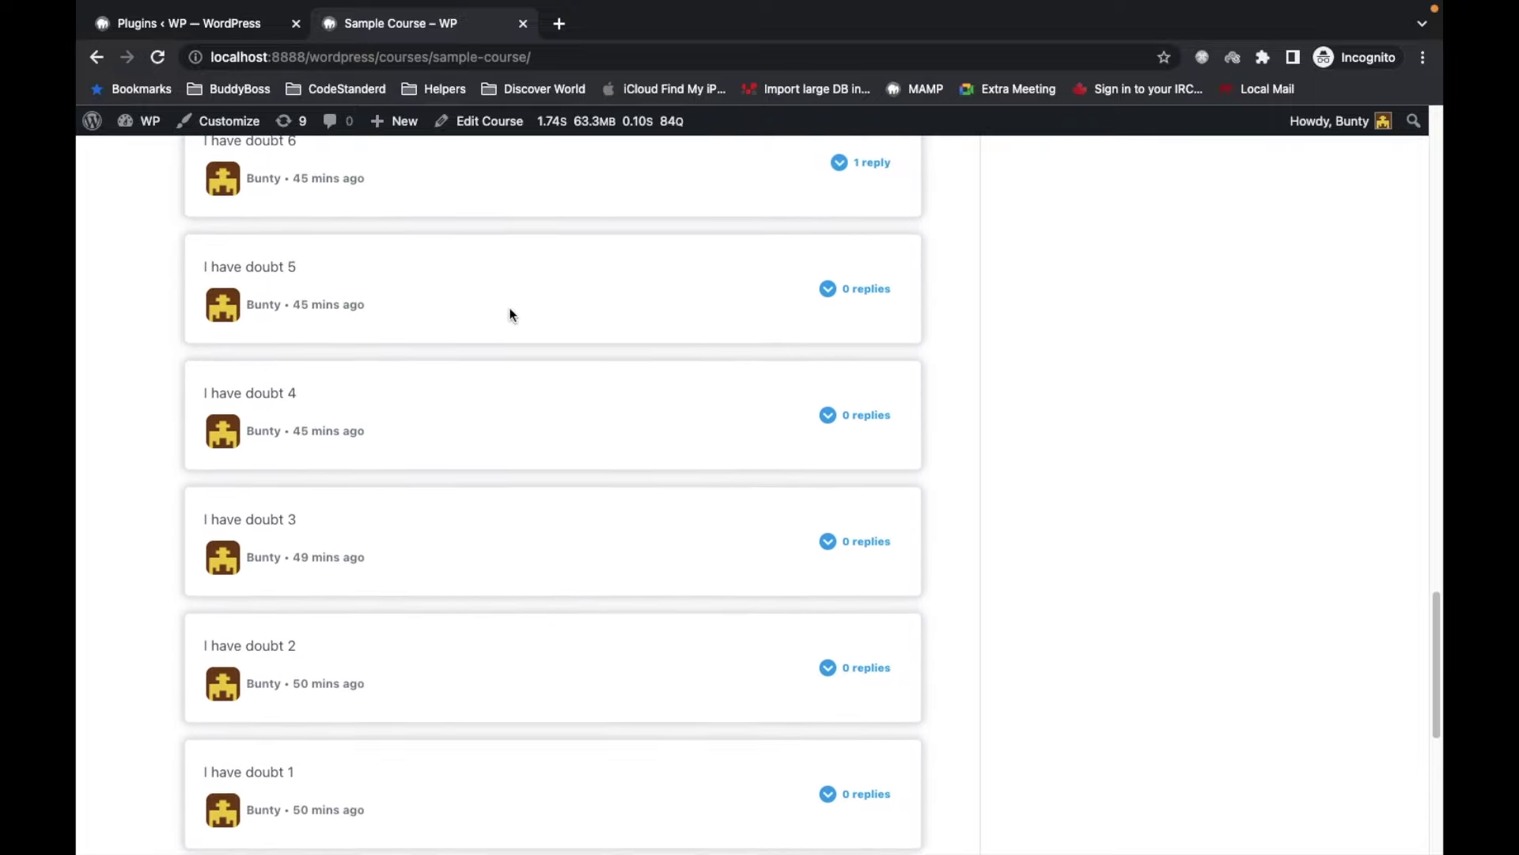
scroll(511, 314, up, 3)
scroll(511, 314, up, 2)
scroll(510, 314, up, 1)
scroll(511, 314, up, 3)
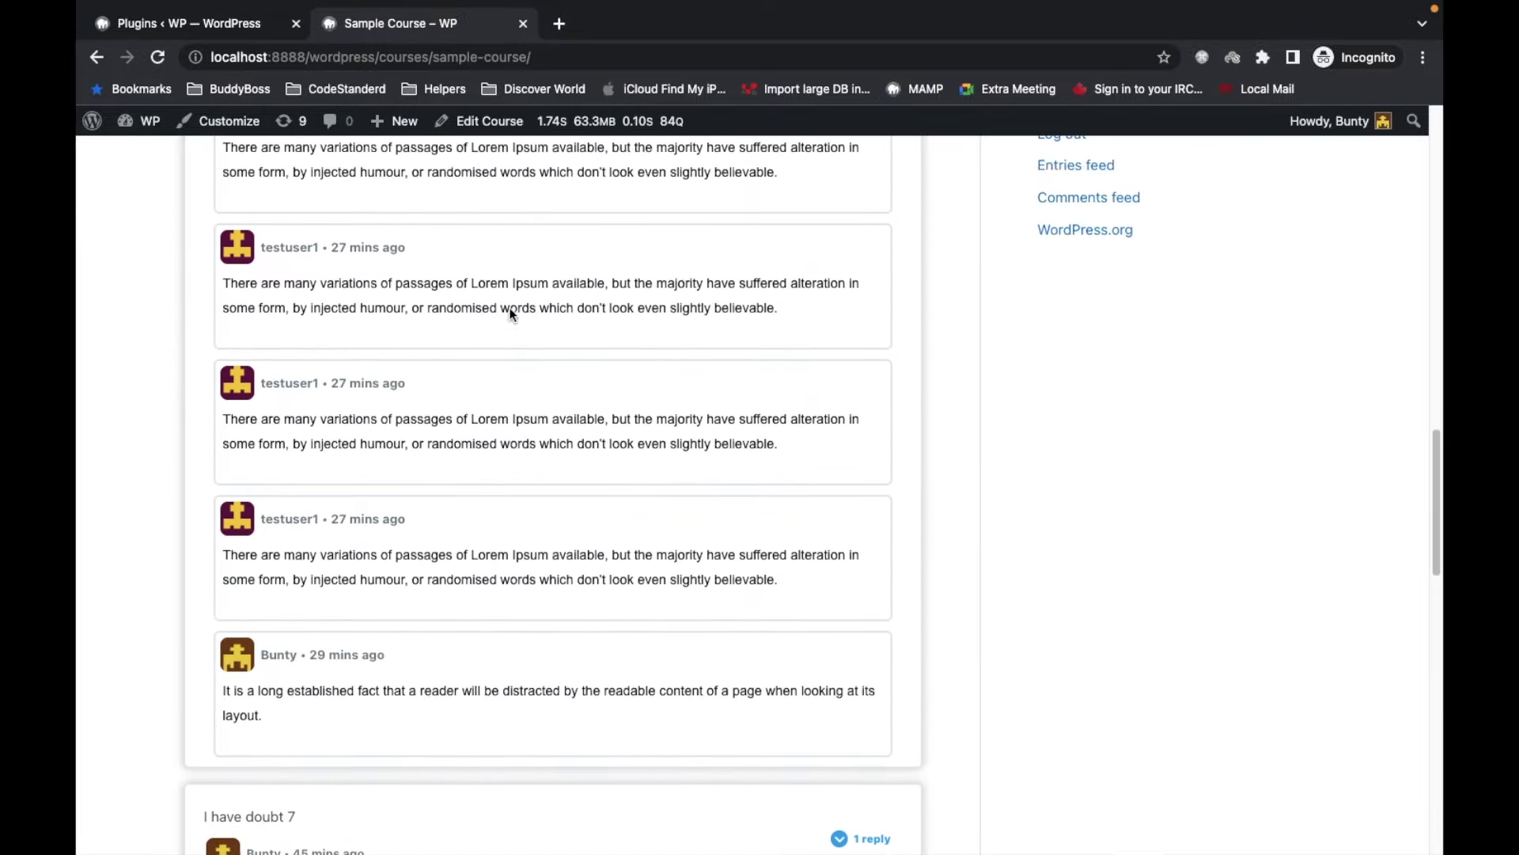
scroll(511, 314, up, 5)
scroll(511, 314, up, 4)
scroll(510, 315, up, 4)
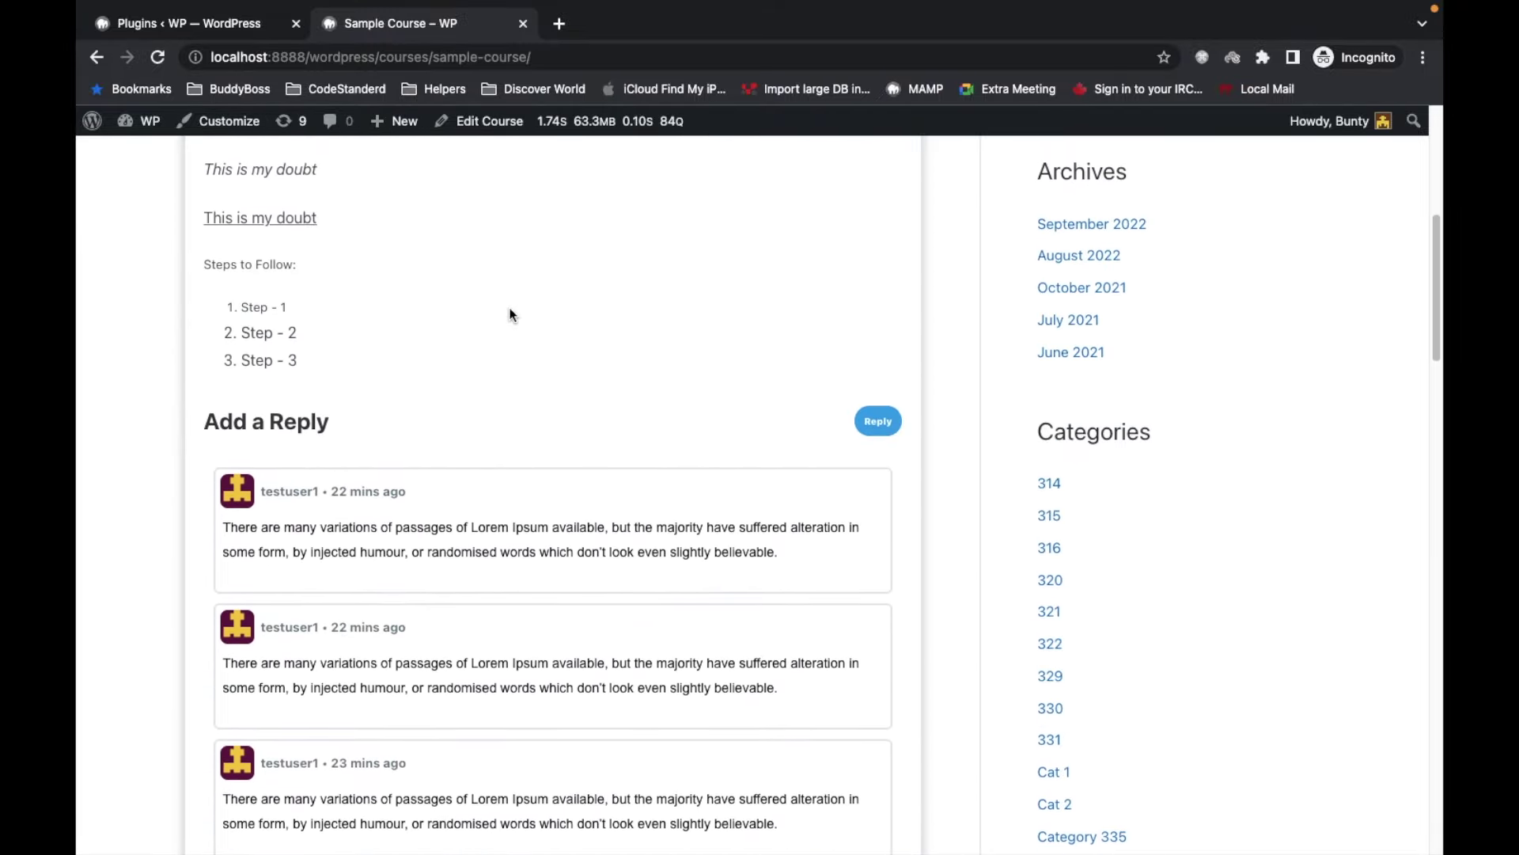
scroll(510, 314, up, 3)
scroll(510, 314, up, 1)
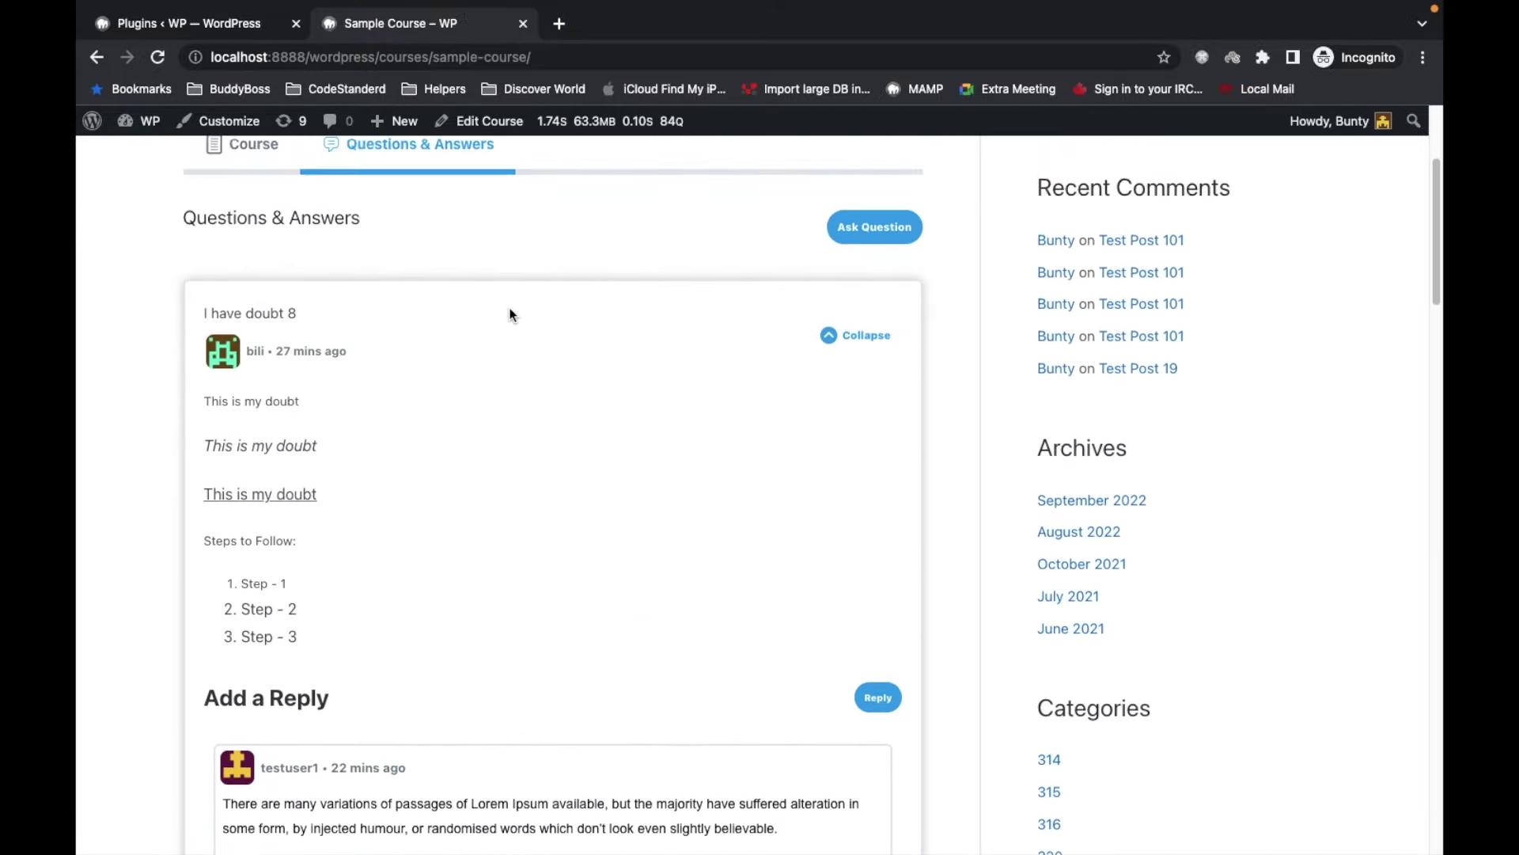
click(845, 346)
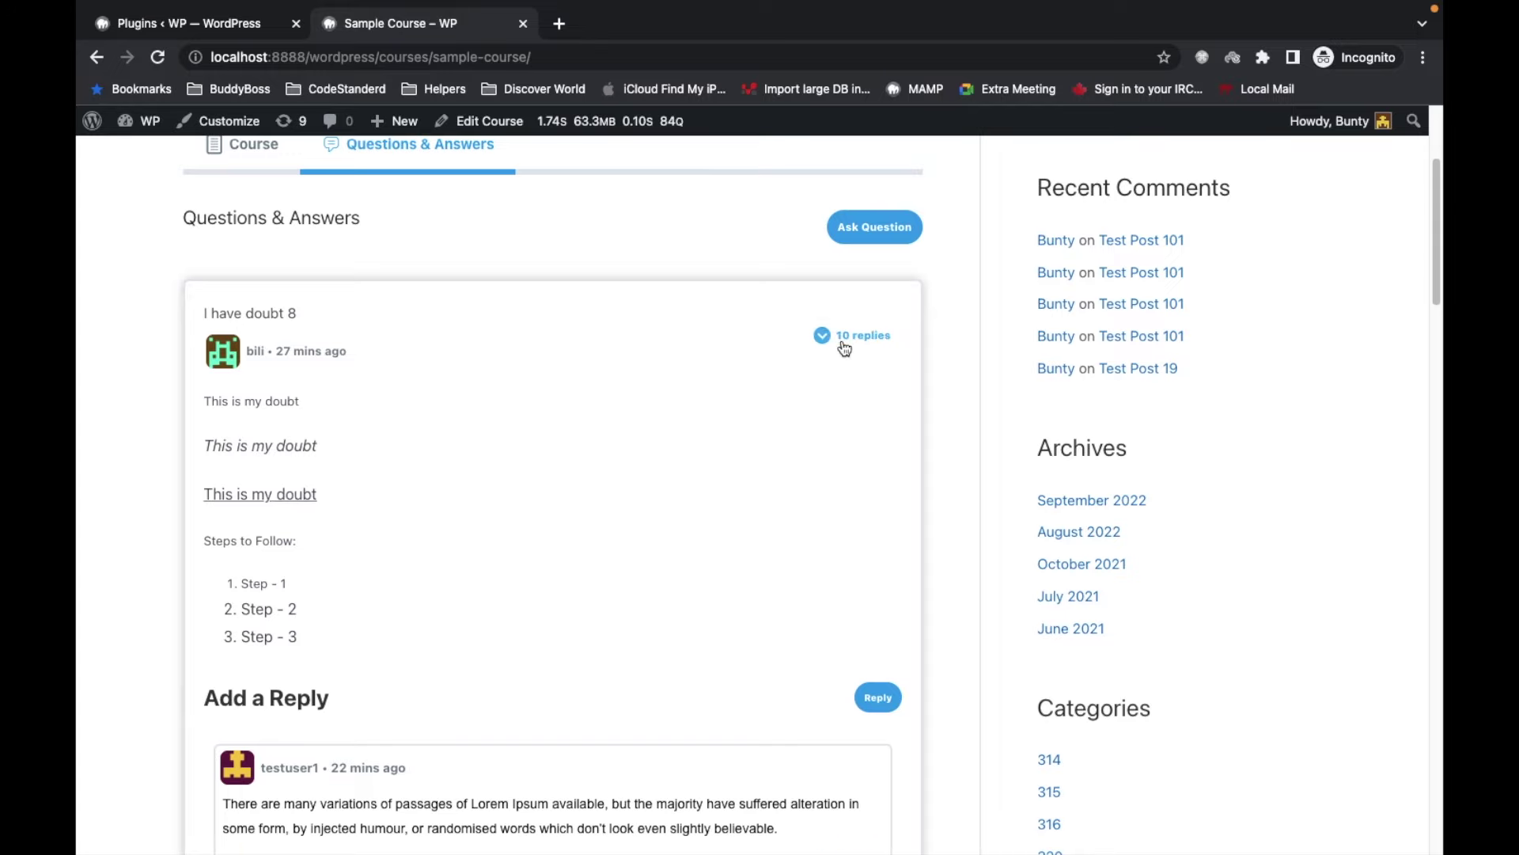
- Post the question 'I have a doubt 9' with details 'This is my question details'
click(887, 234)
click(351, 294)
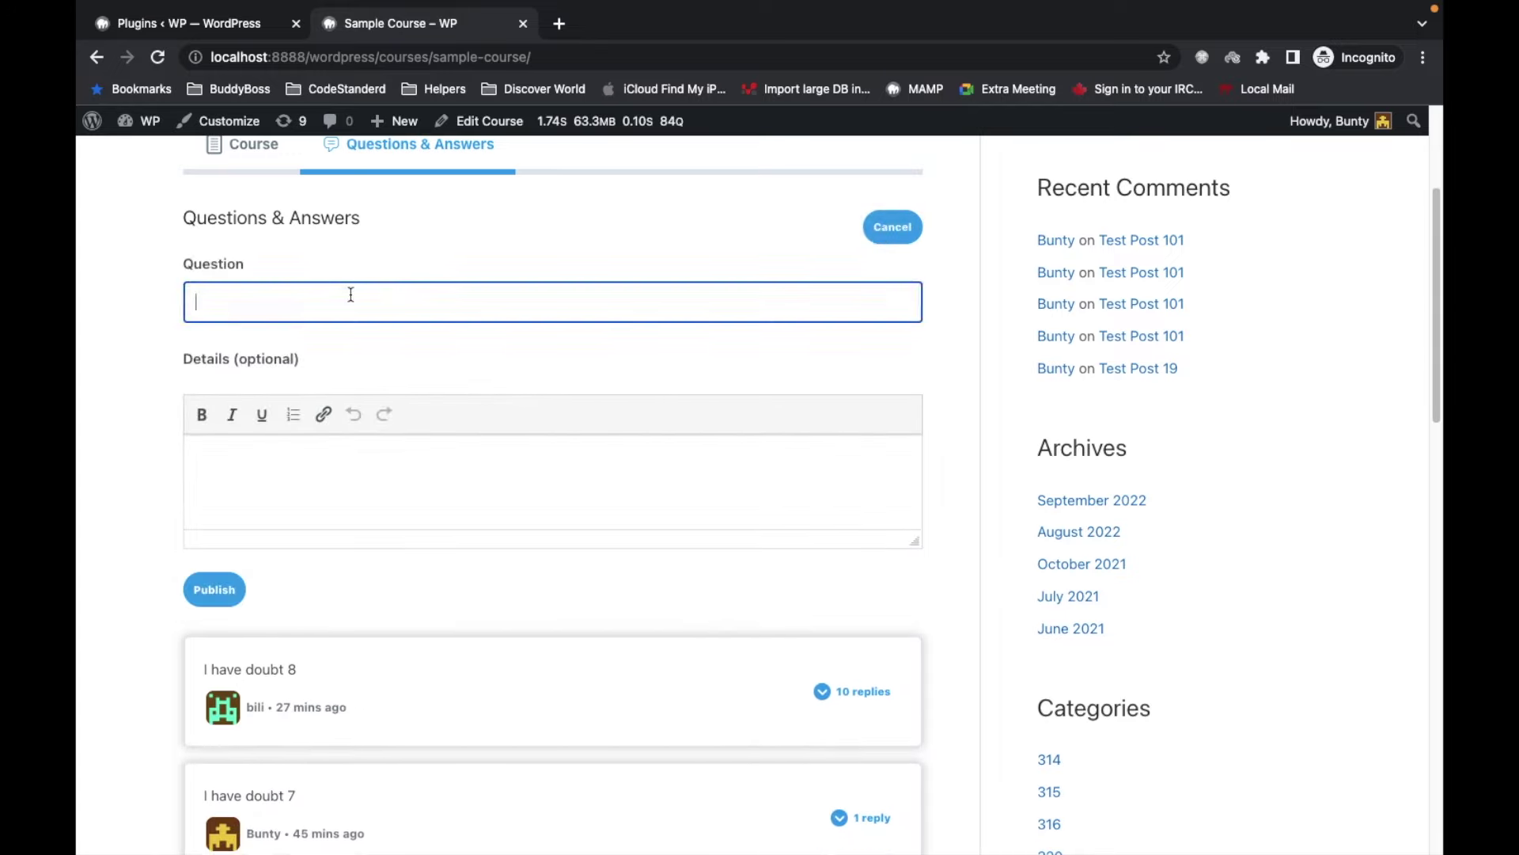
text(I hav)
text(e a dou)
text(bt 9)
click(314, 457)
text(T)
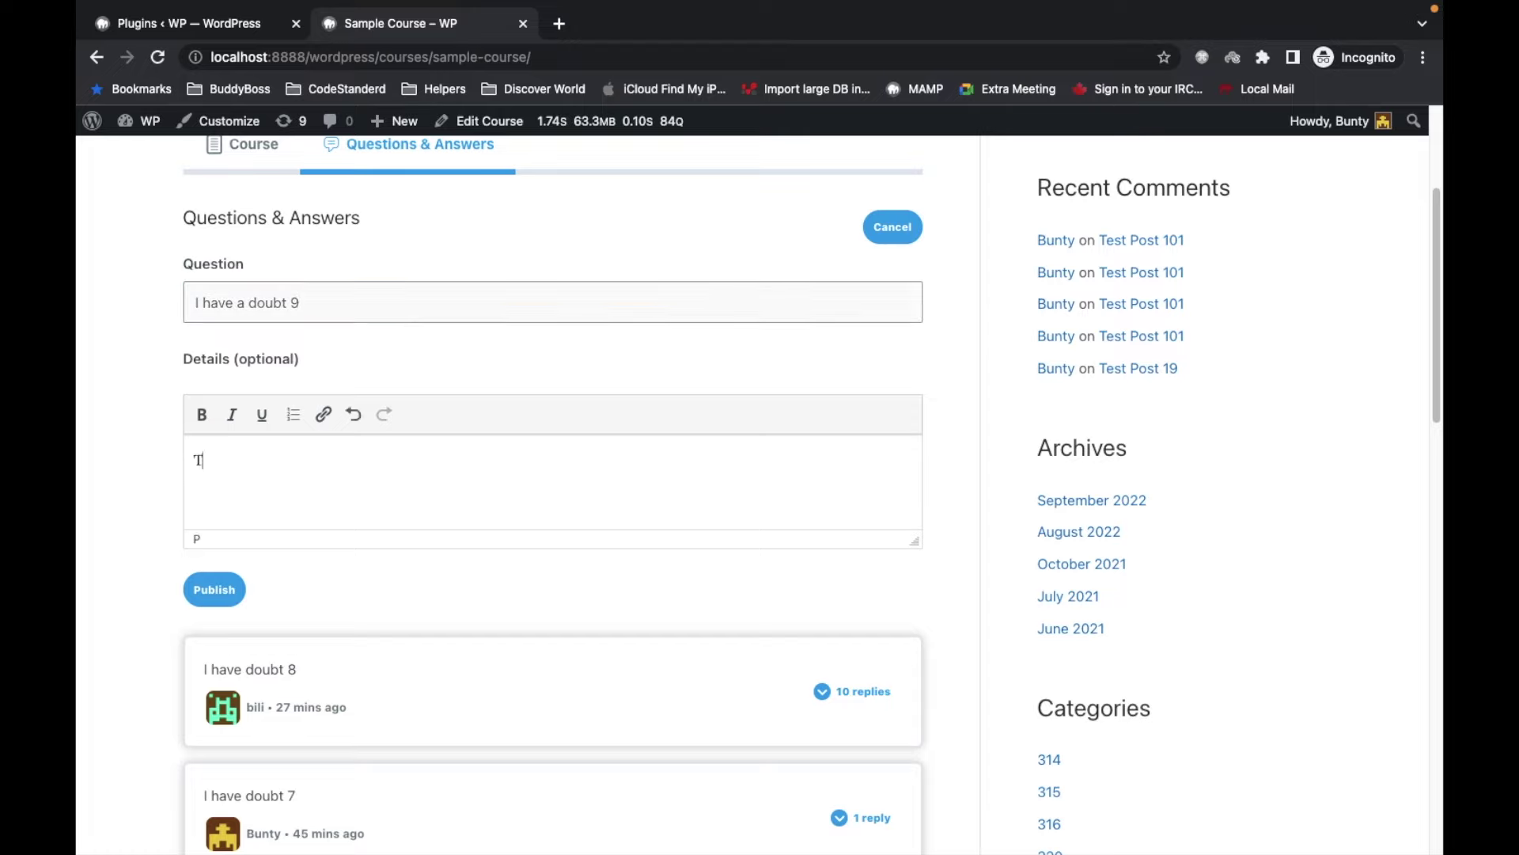
text(his is my)
text( question d)
text(etails.)
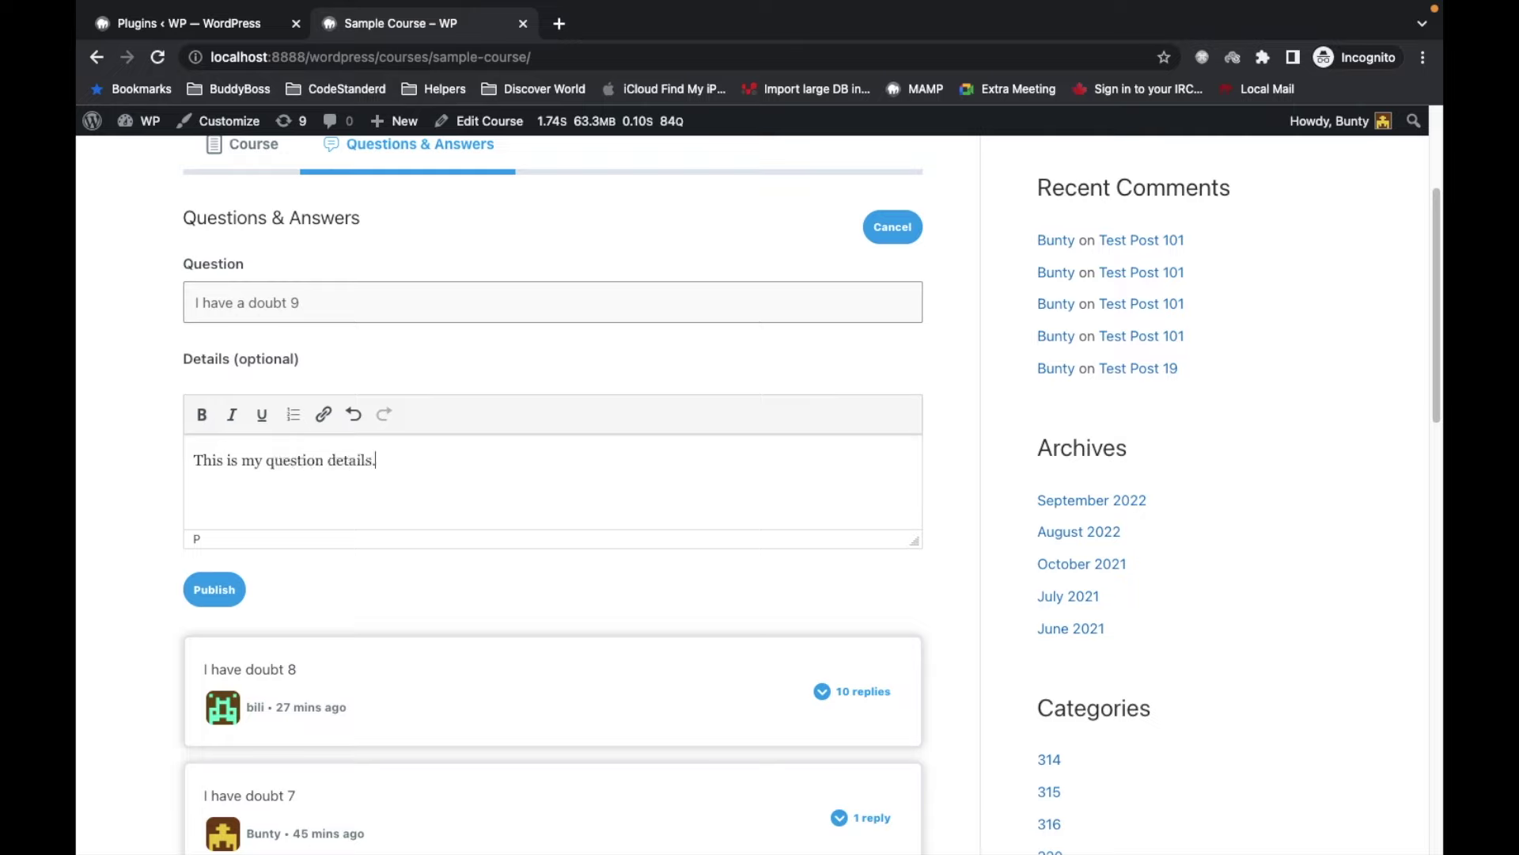
click(229, 595)
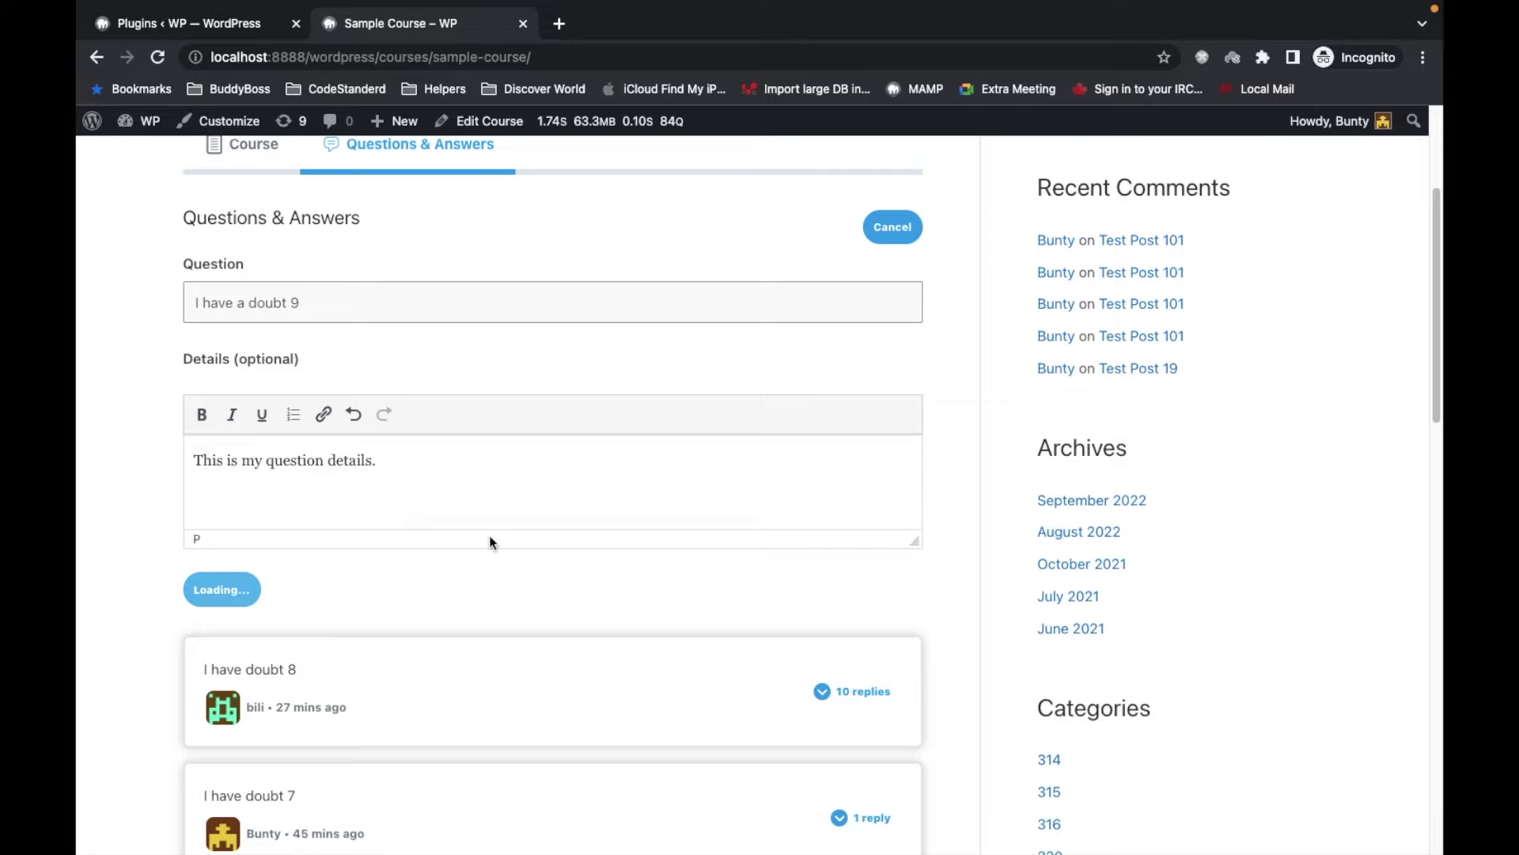
scroll(489, 541, down, 3)
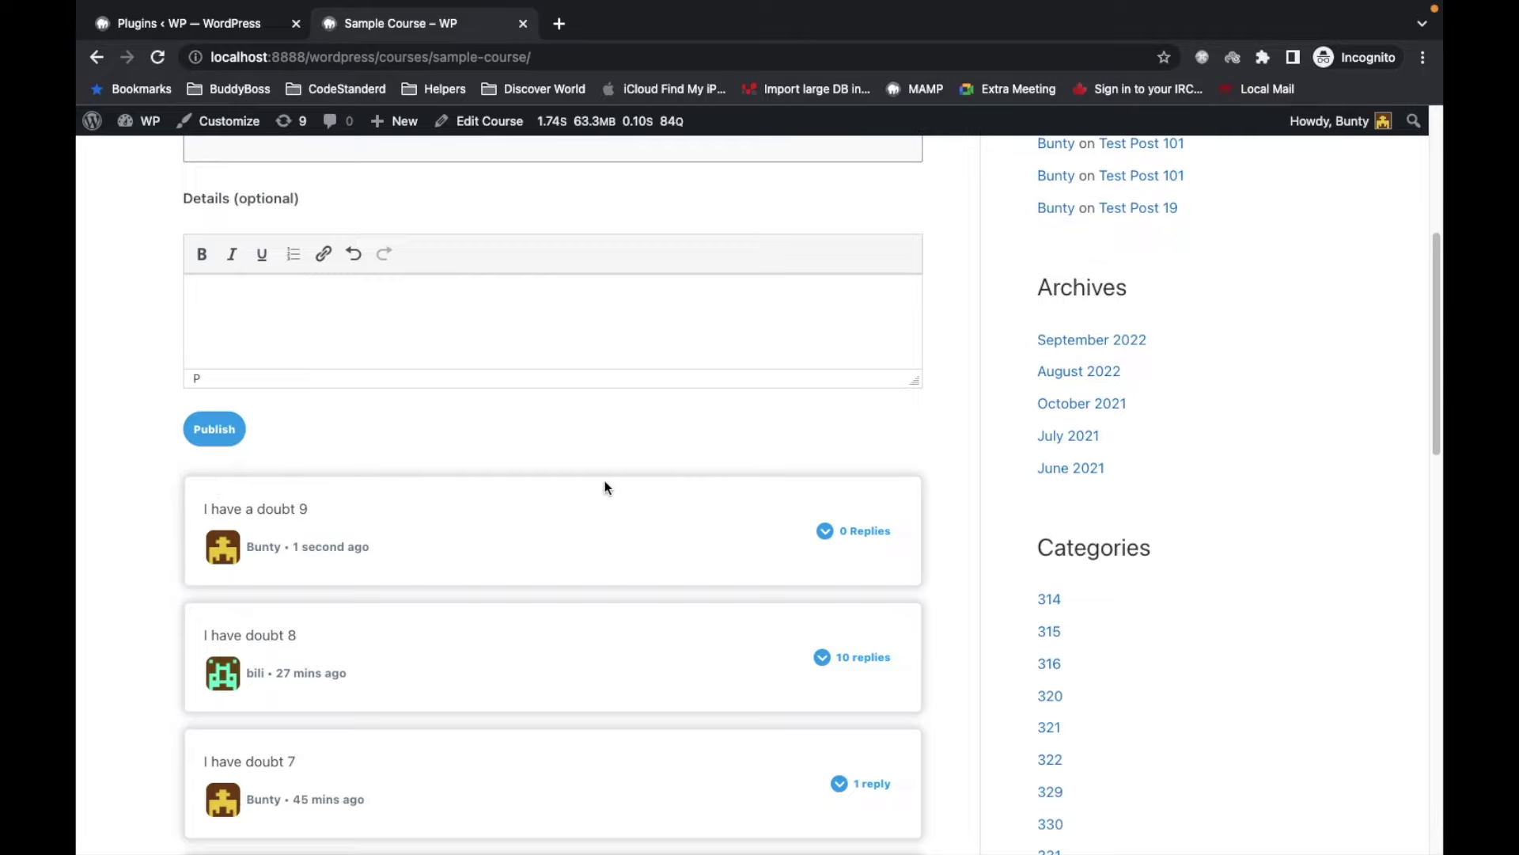
scroll(614, 485, down, 1)
scroll(614, 485, down, 2)
scroll(613, 482, down, 2)
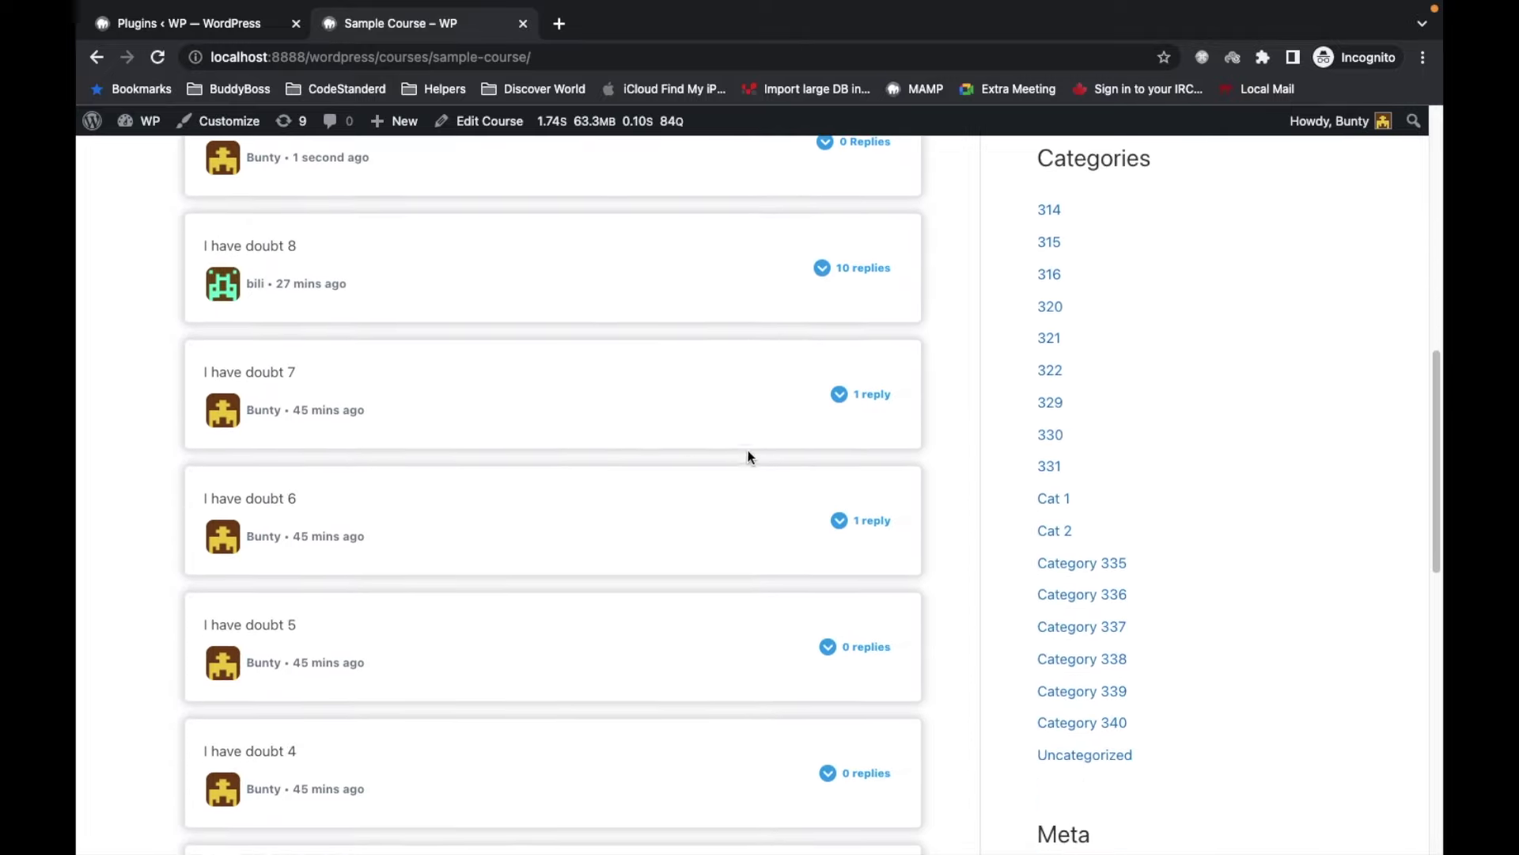
scroll(582, 419, down, 1)
- Reply 'This is your answer' to the question 'I have doubt 6'
scroll(582, 418, down, 2)
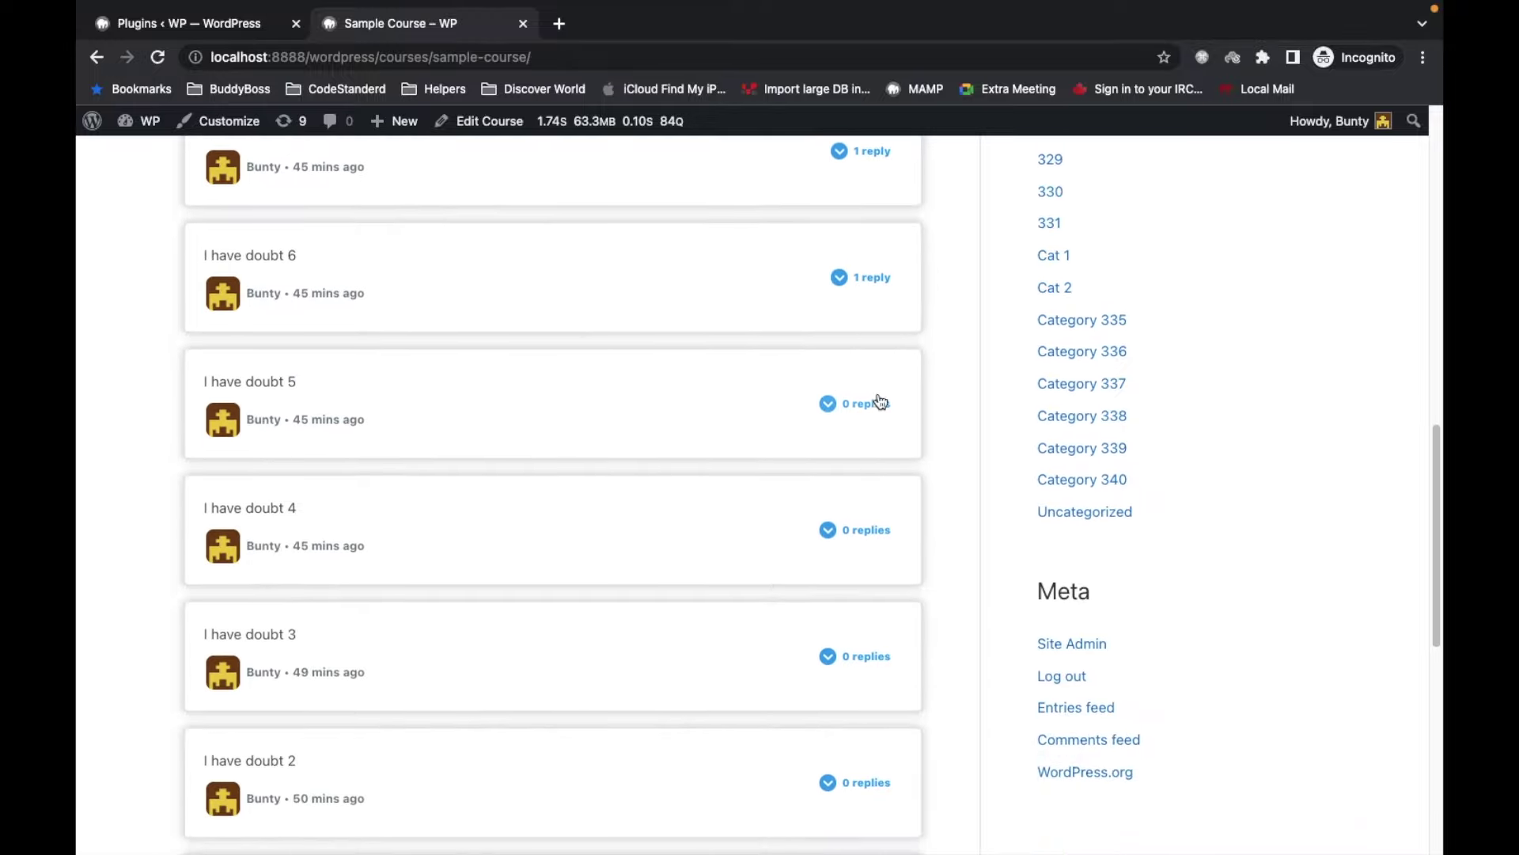
click(874, 278)
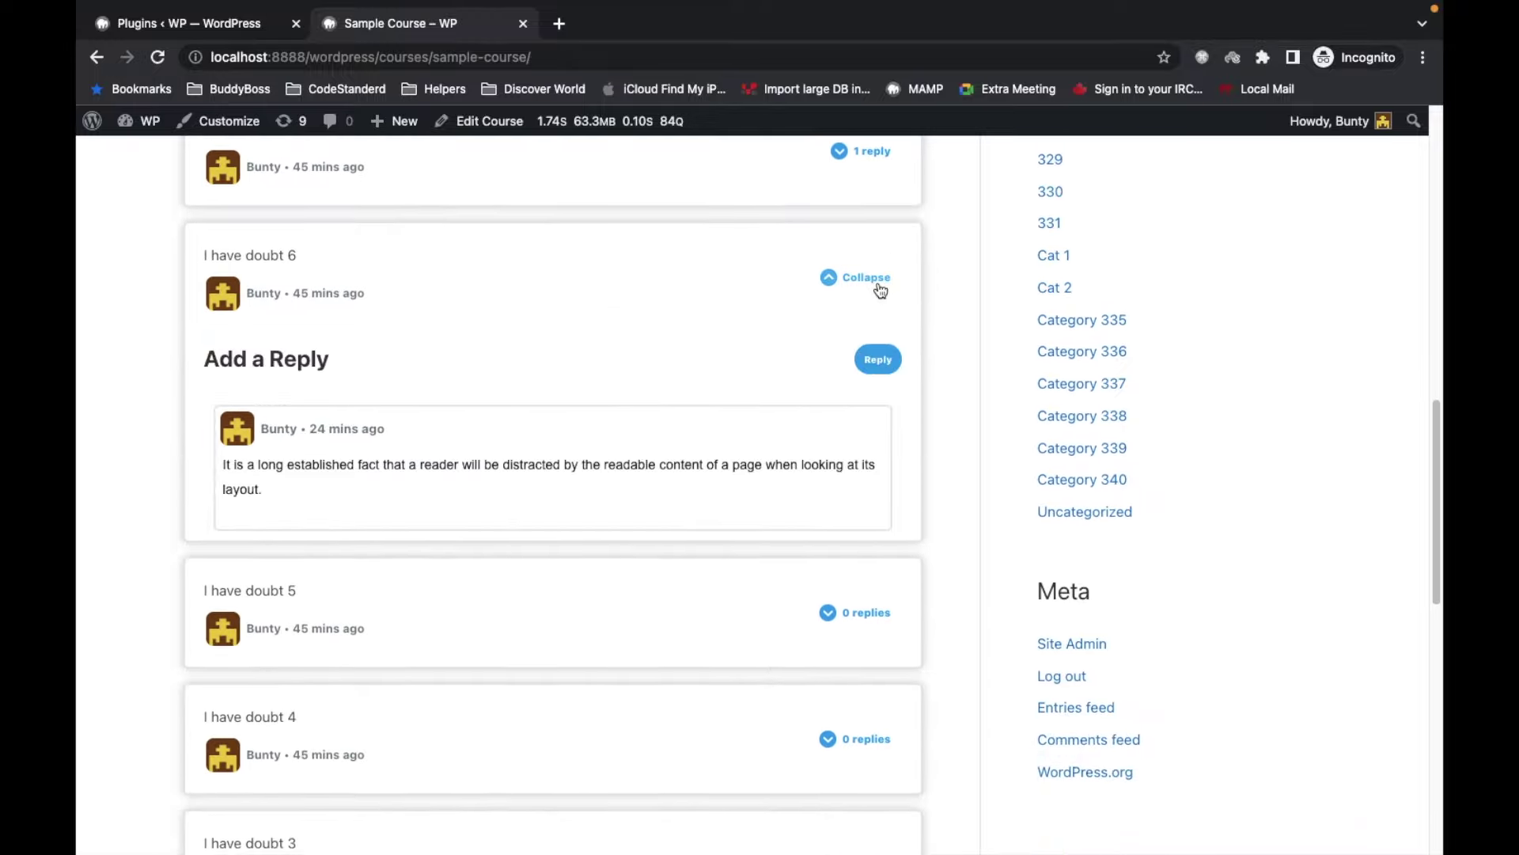
click(877, 360)
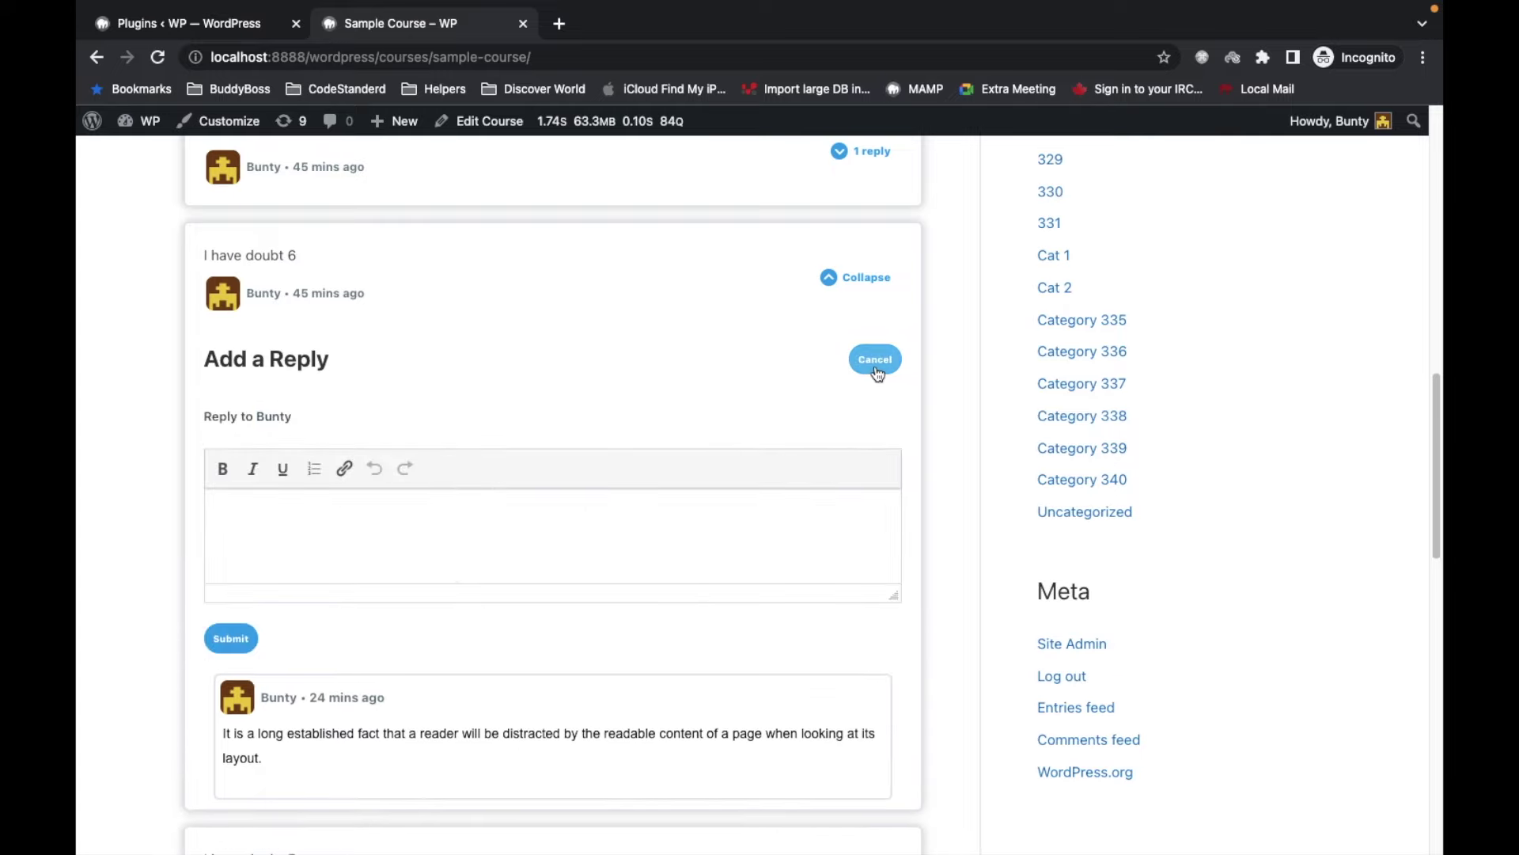
click(412, 508)
text(Th)
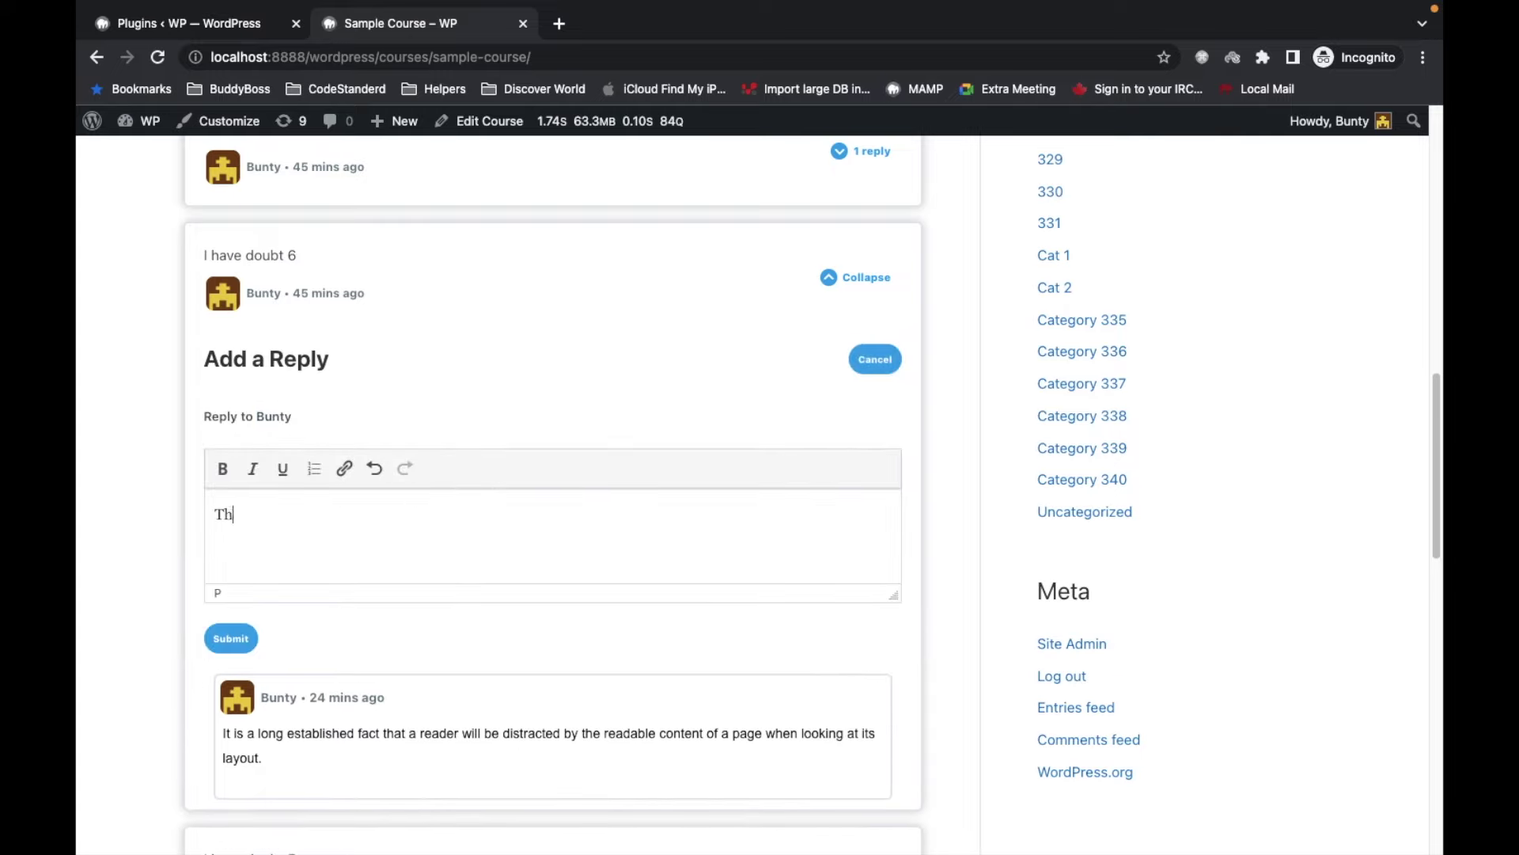
text(is is your)
text( answer)
click(227, 639)
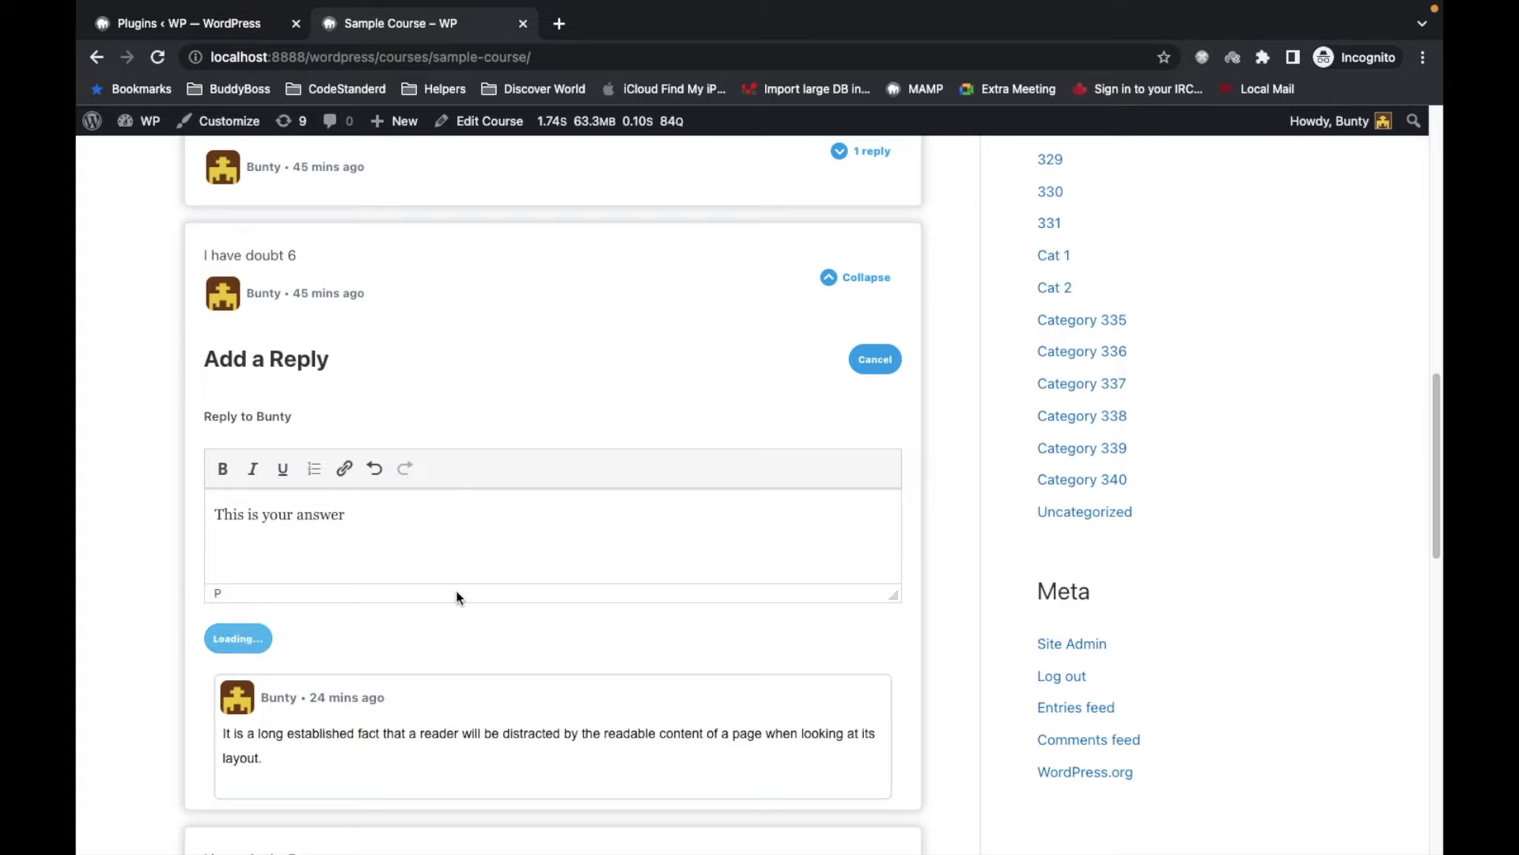
- Scroll back to the top and show the course description and lesson list
scroll(649, 374, down, 2)
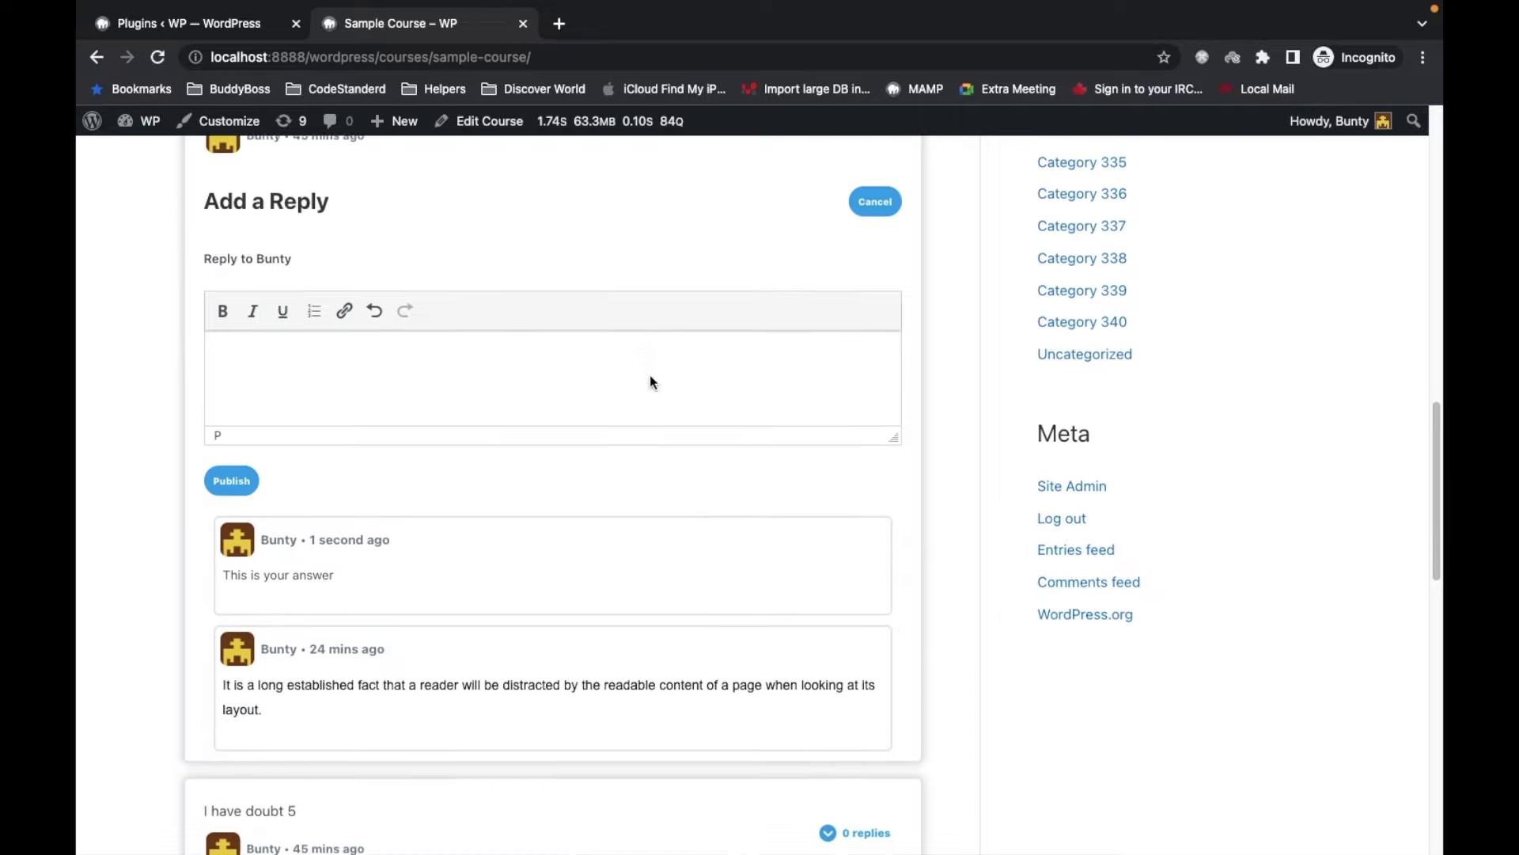
scroll(649, 379, up, 5)
scroll(649, 380, up, 5)
scroll(649, 380, up, 3)
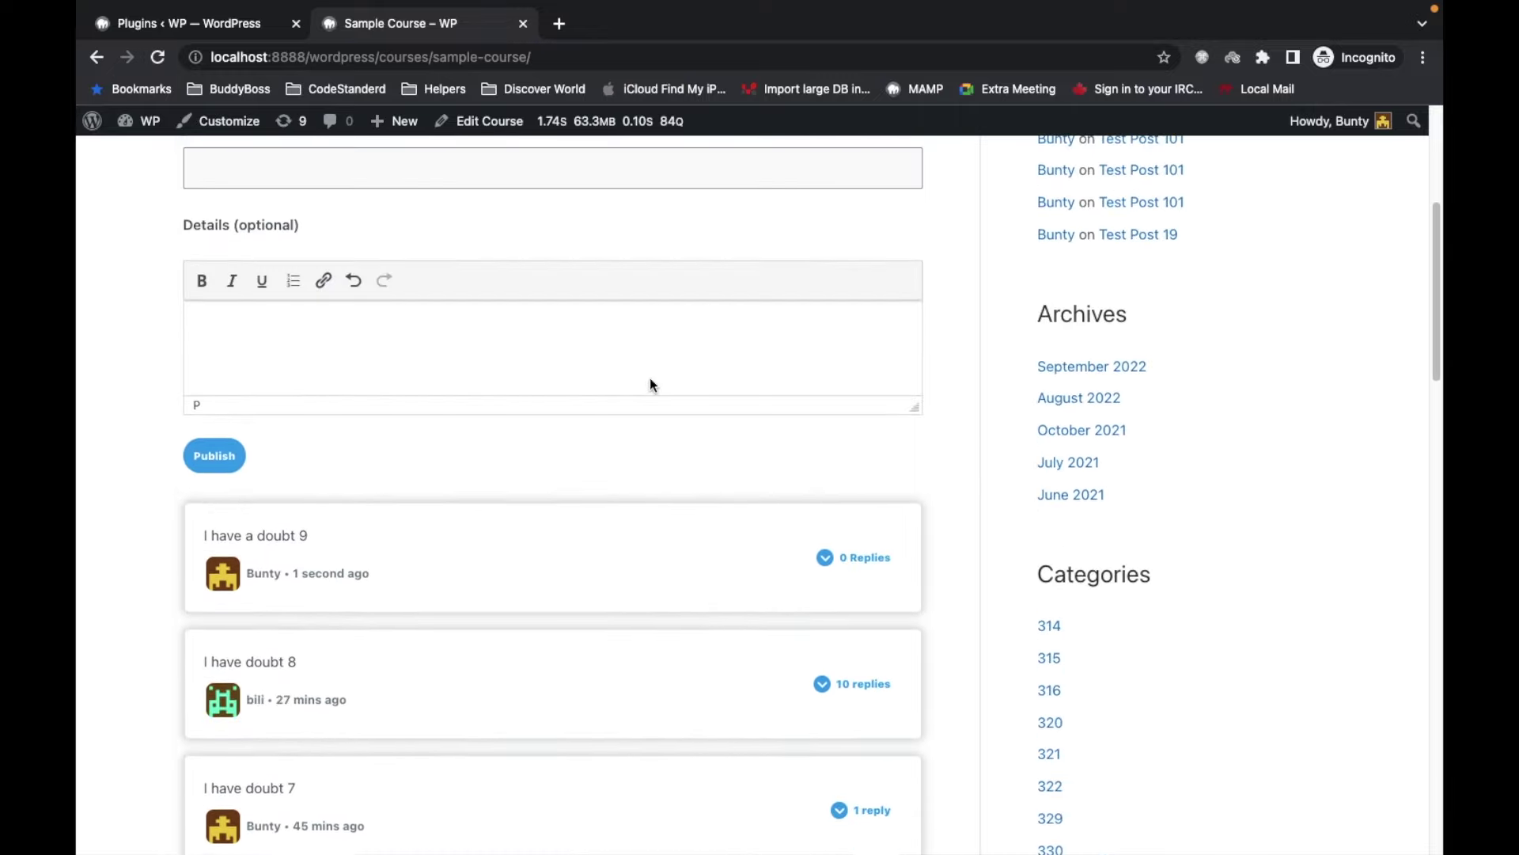
scroll(649, 384, up, 1)
scroll(648, 385, up, 3)
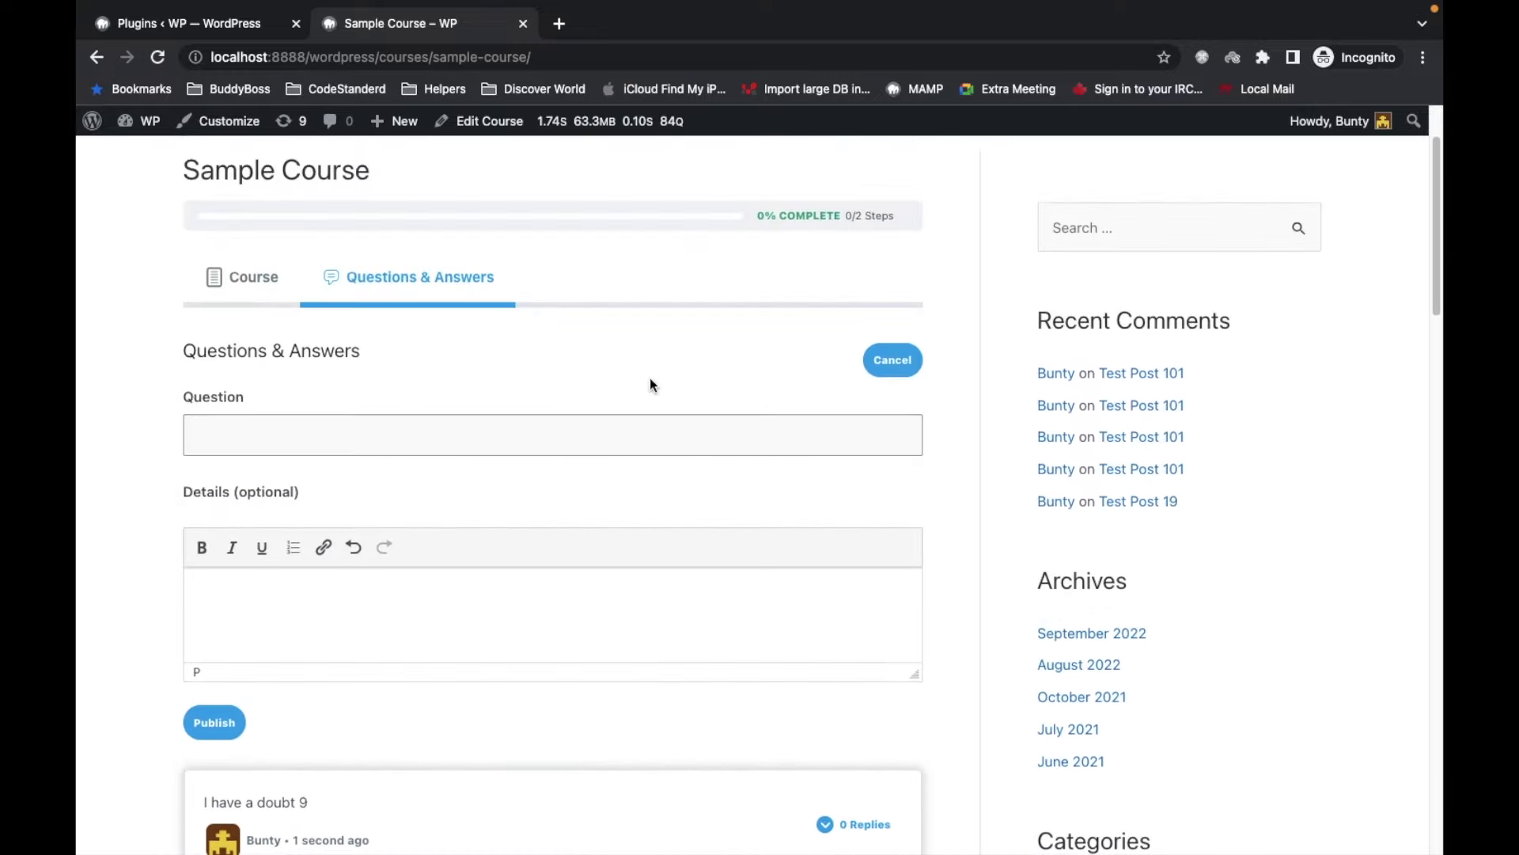
click(255, 273)
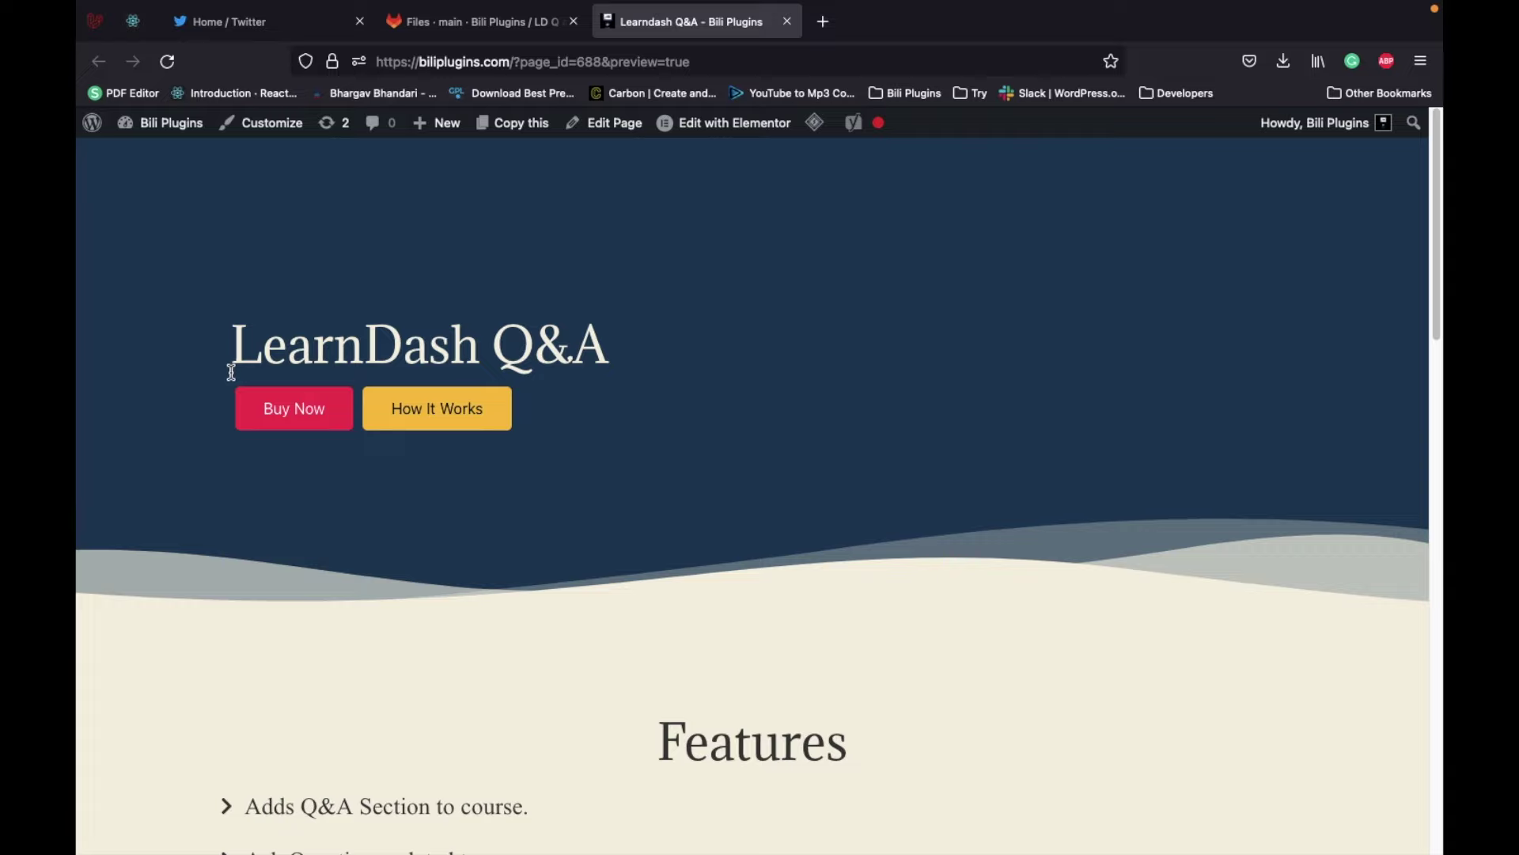
- Go to the local site's Plugins list and open the LearnDash Q&A settings
drag(231, 371, 588, 349)
key(ctrl+Right)
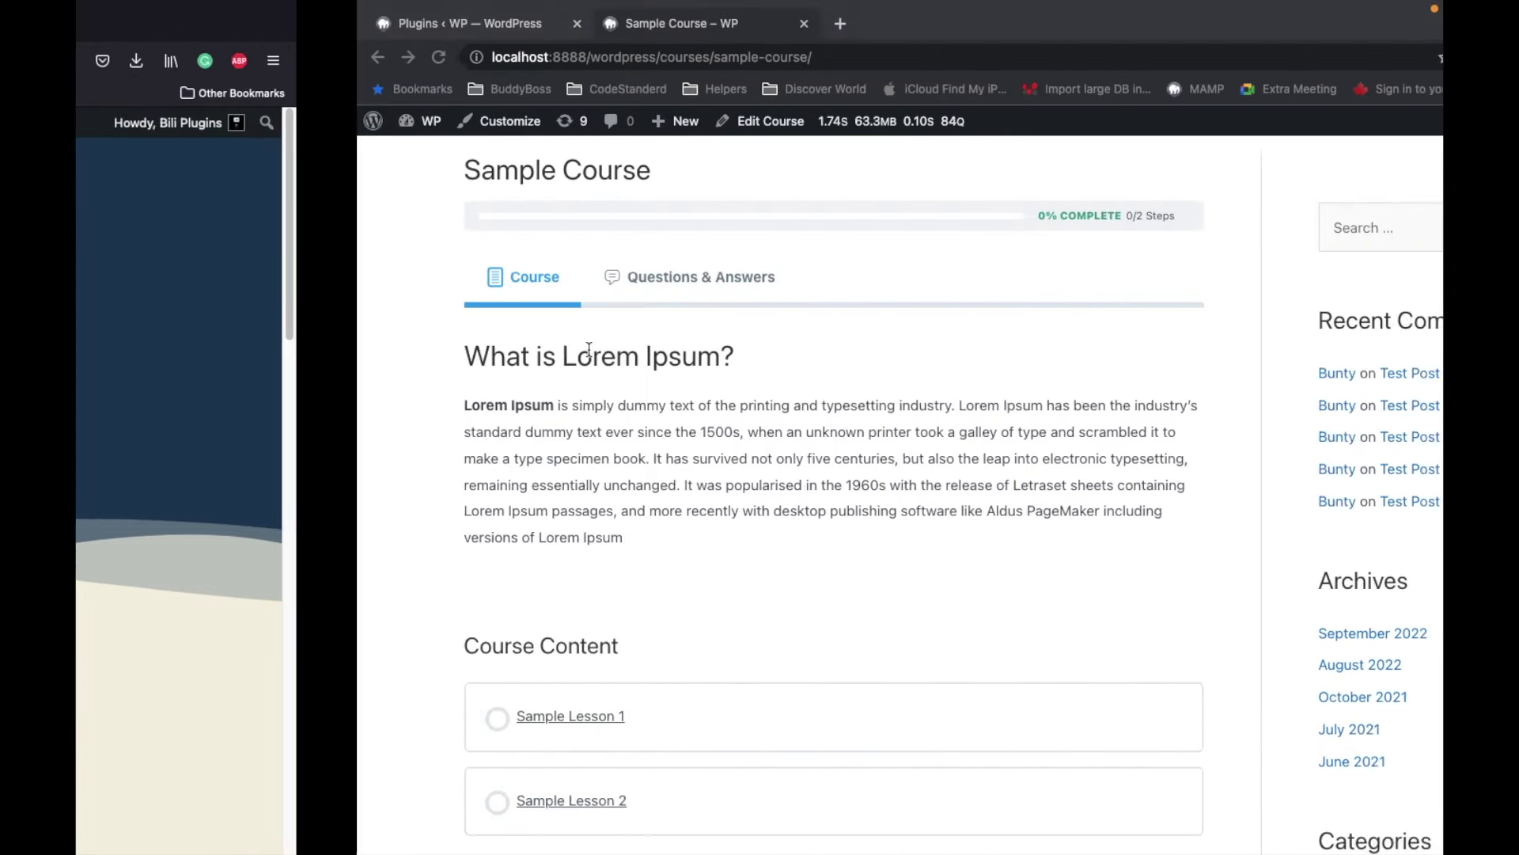
key(ctrl+shift+Tab)
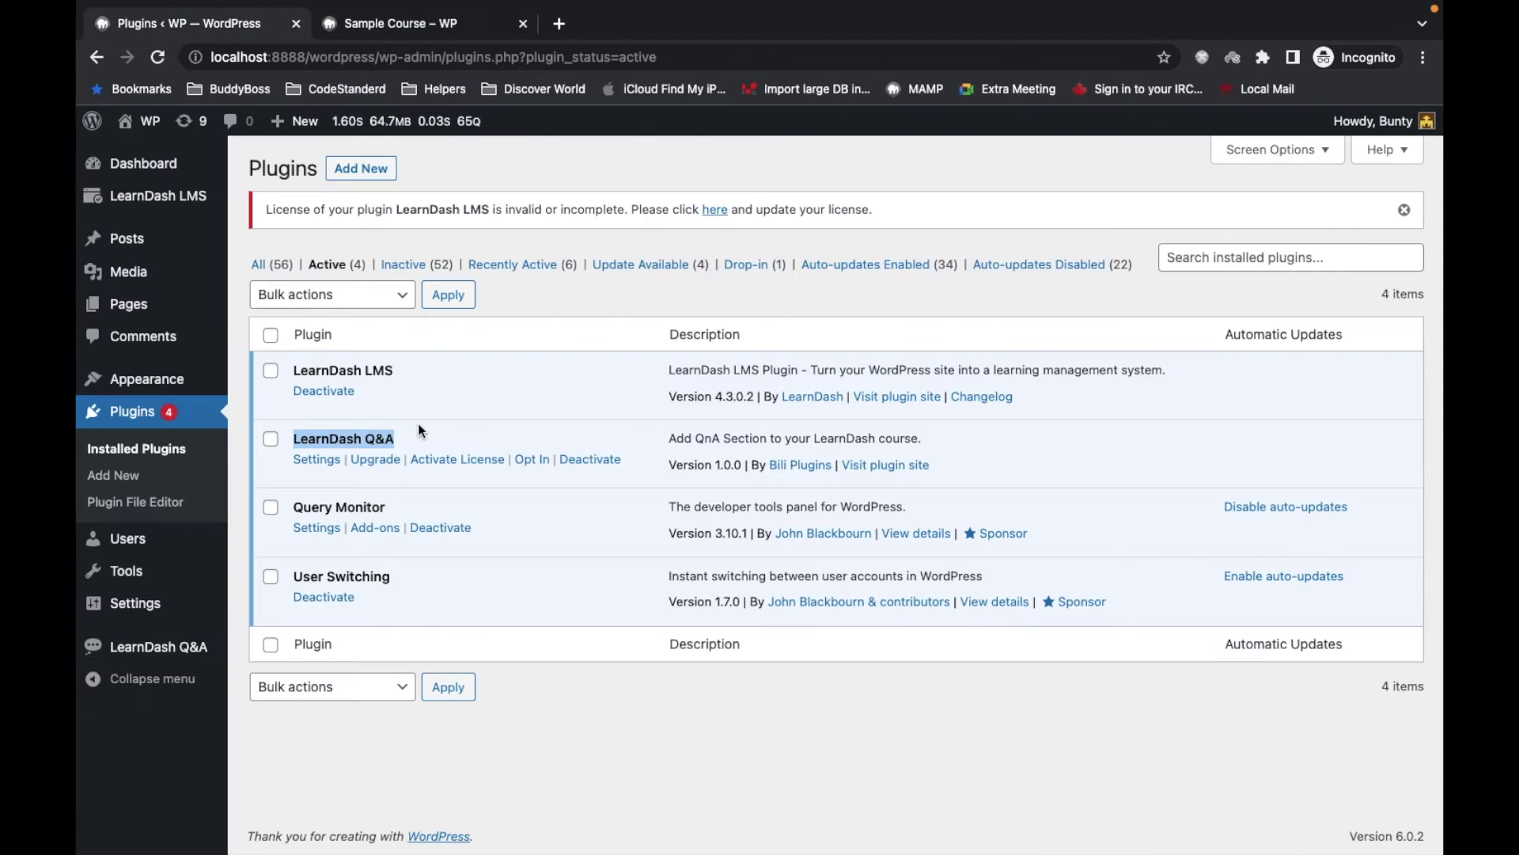
click(355, 432)
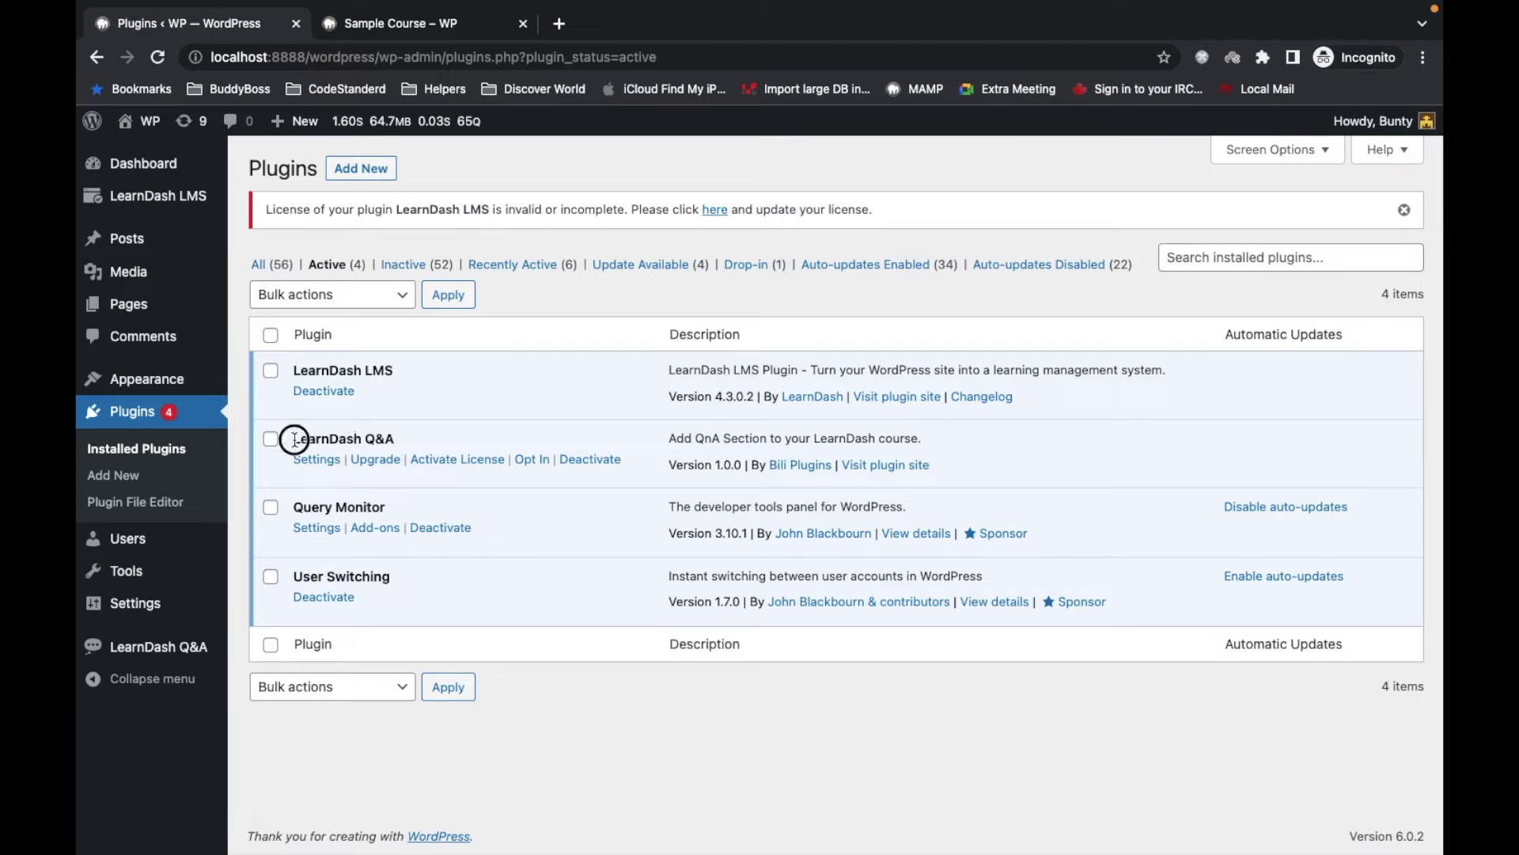
triple_click(455, 420)
click(455, 420)
double_click(342, 438)
click(302, 464)
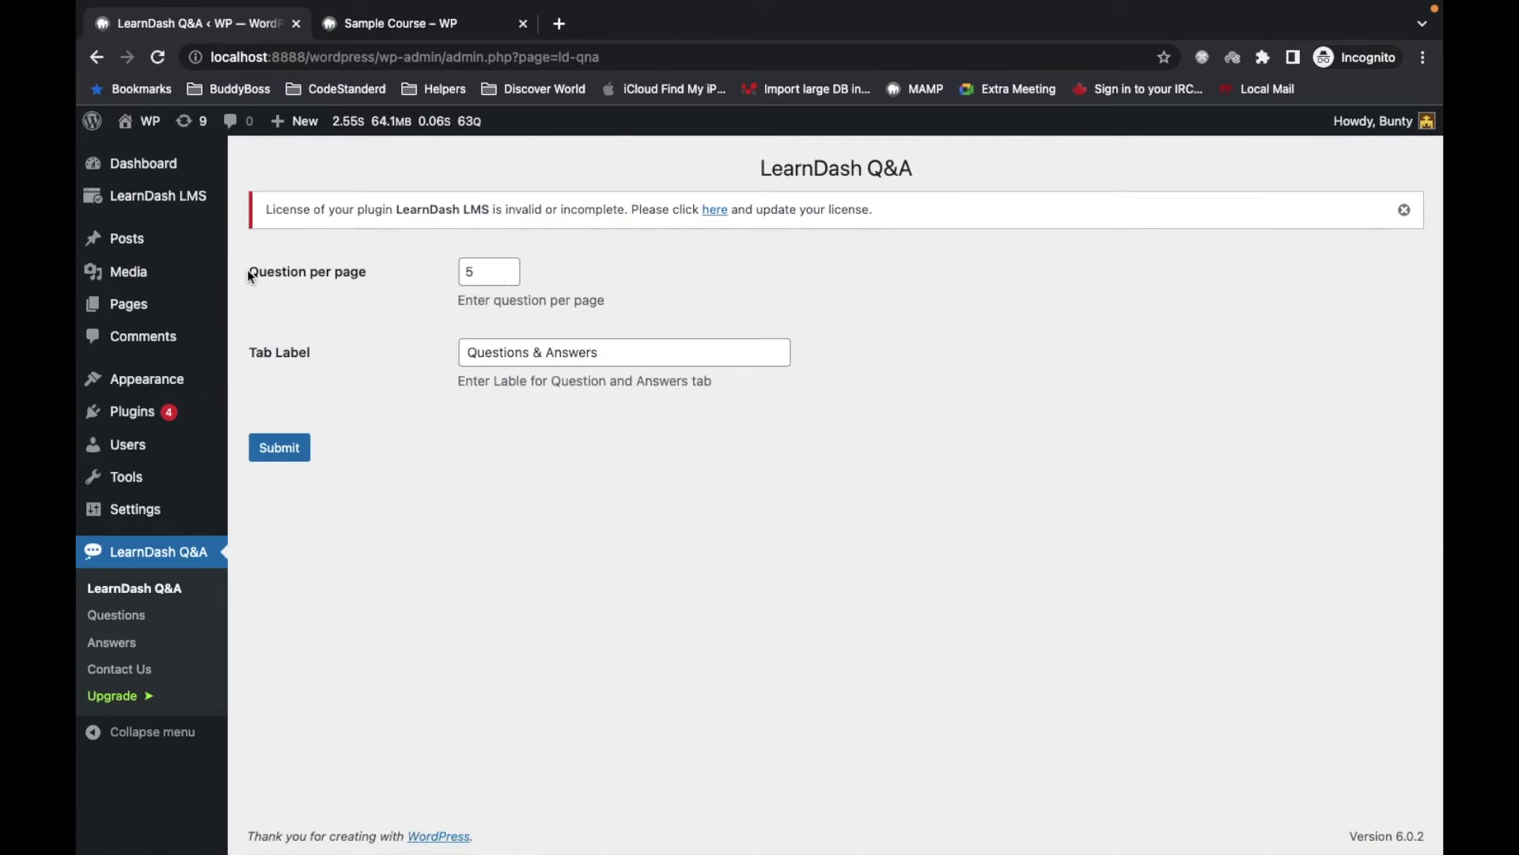
- Review the questions-per-page setting and its hint, selecting the value 5
drag(250, 275, 372, 273)
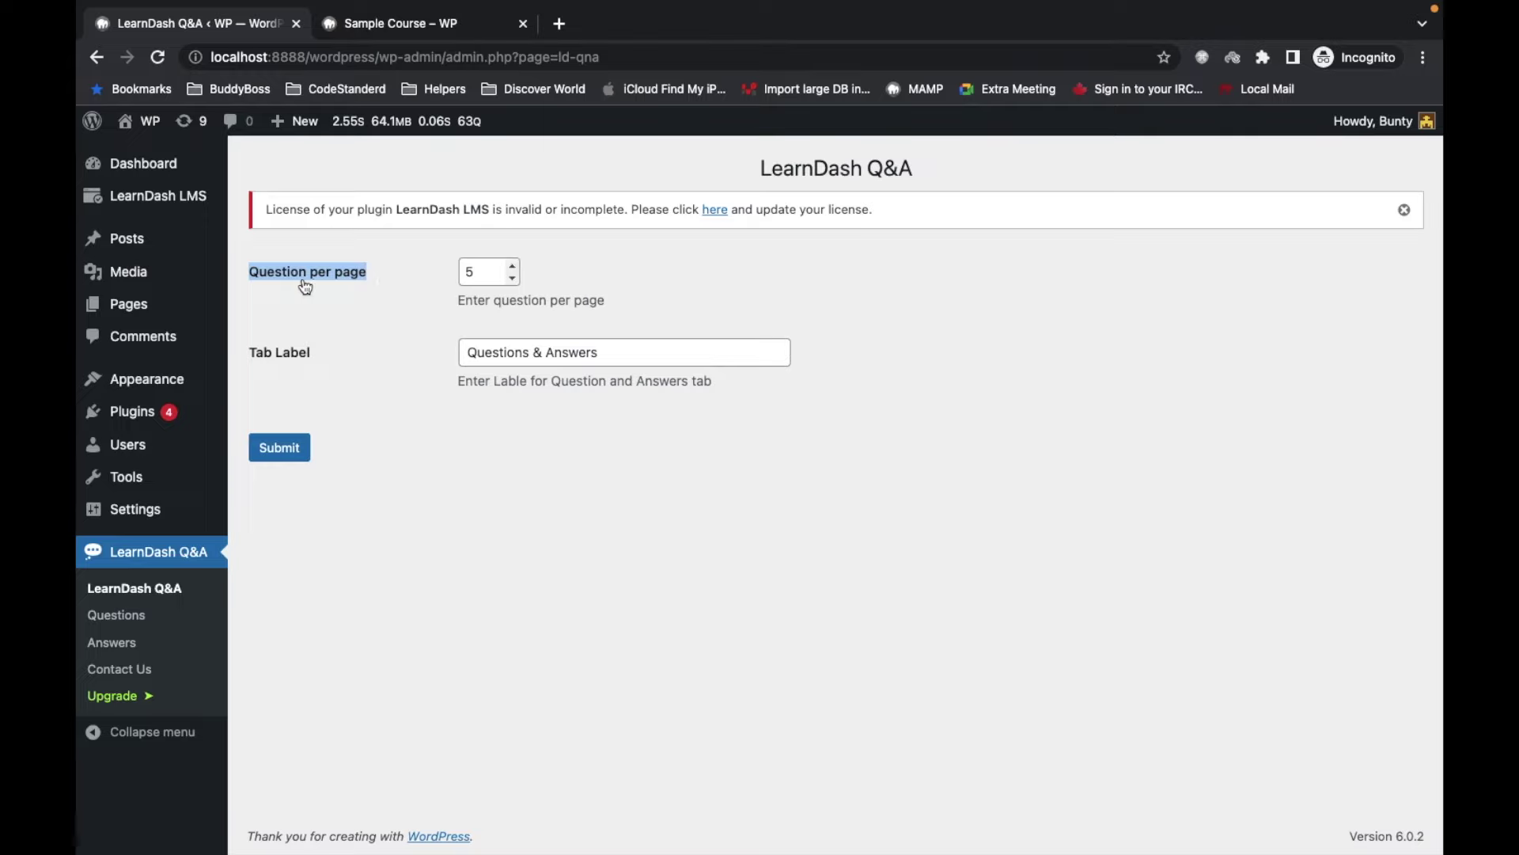
click(455, 274)
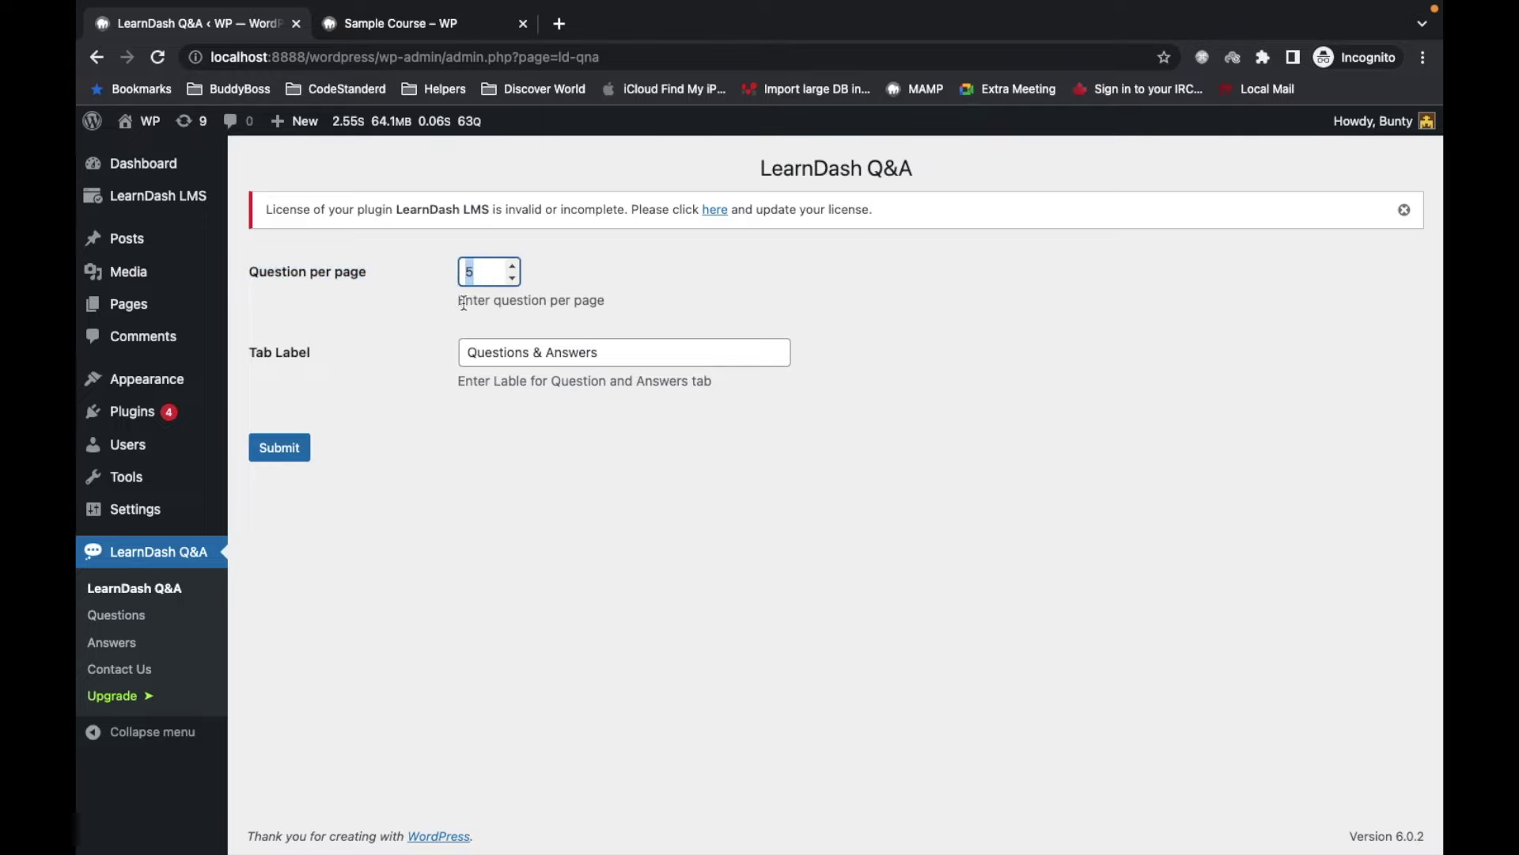
drag(459, 302, 748, 296)
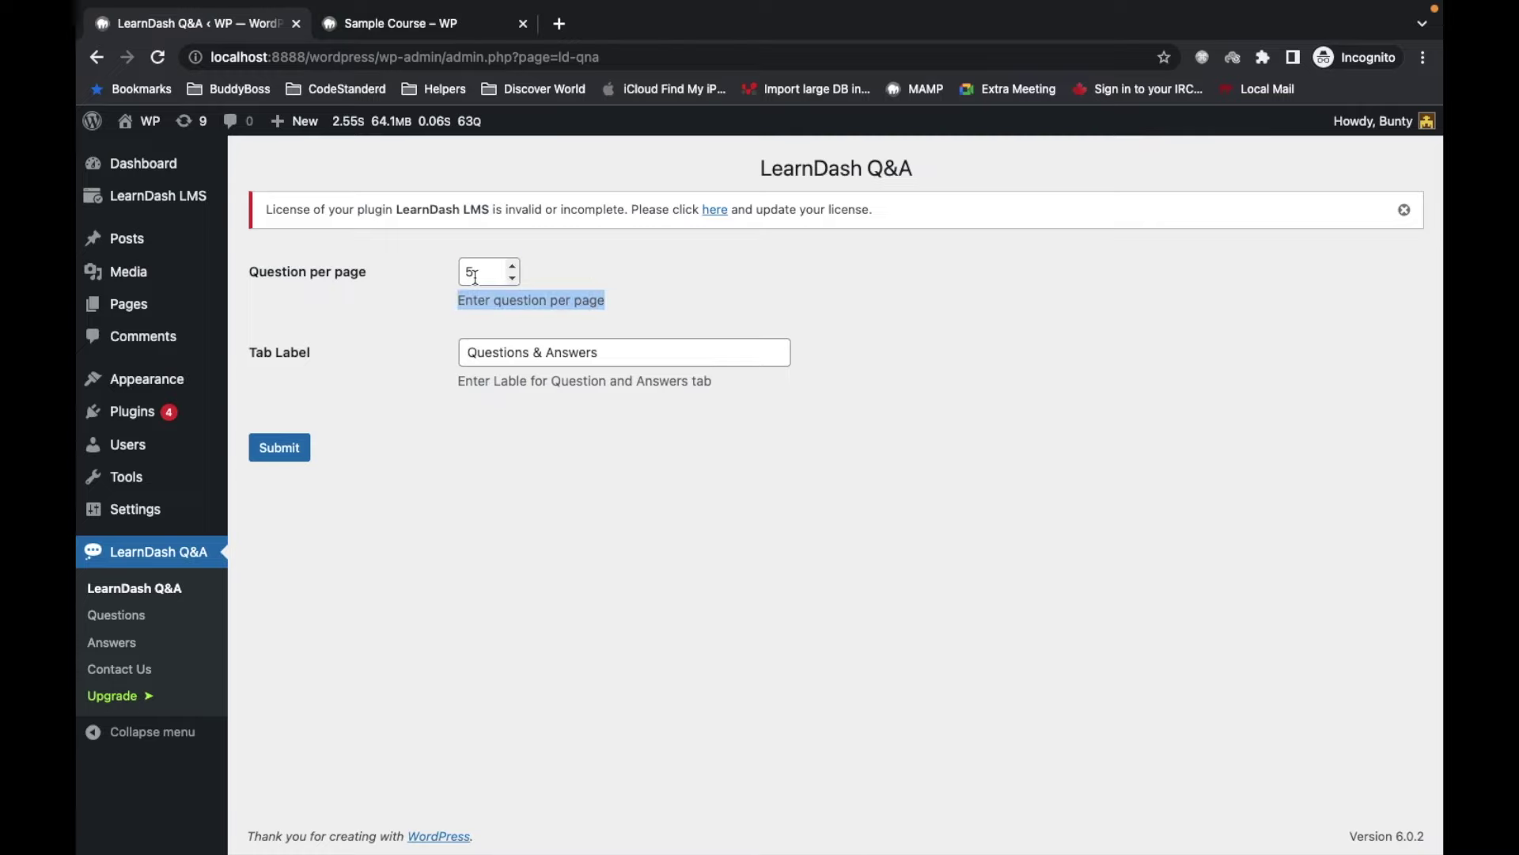
click(441, 274)
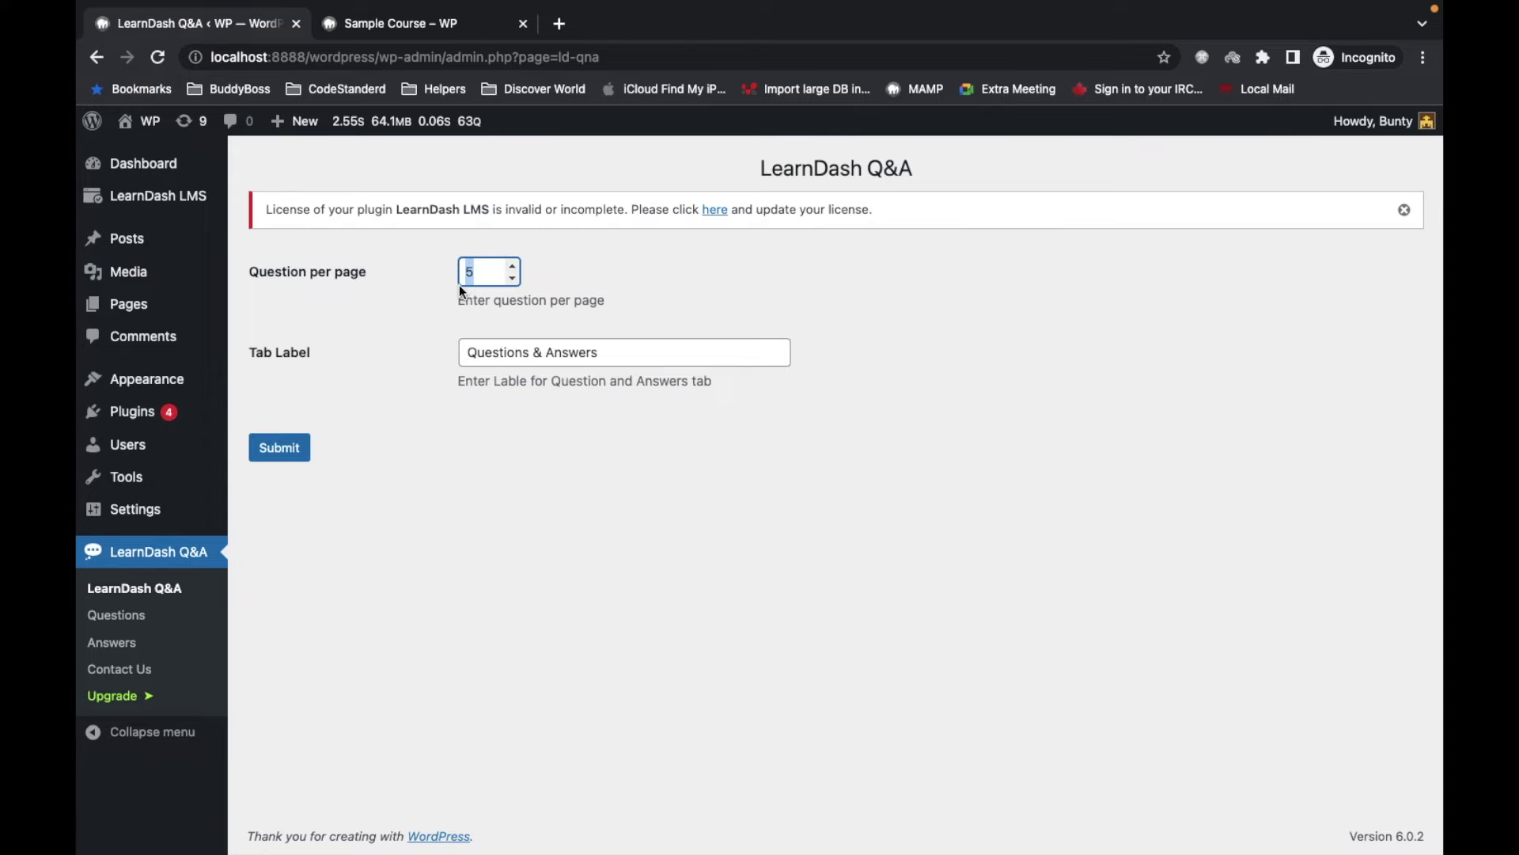
click(394, 32)
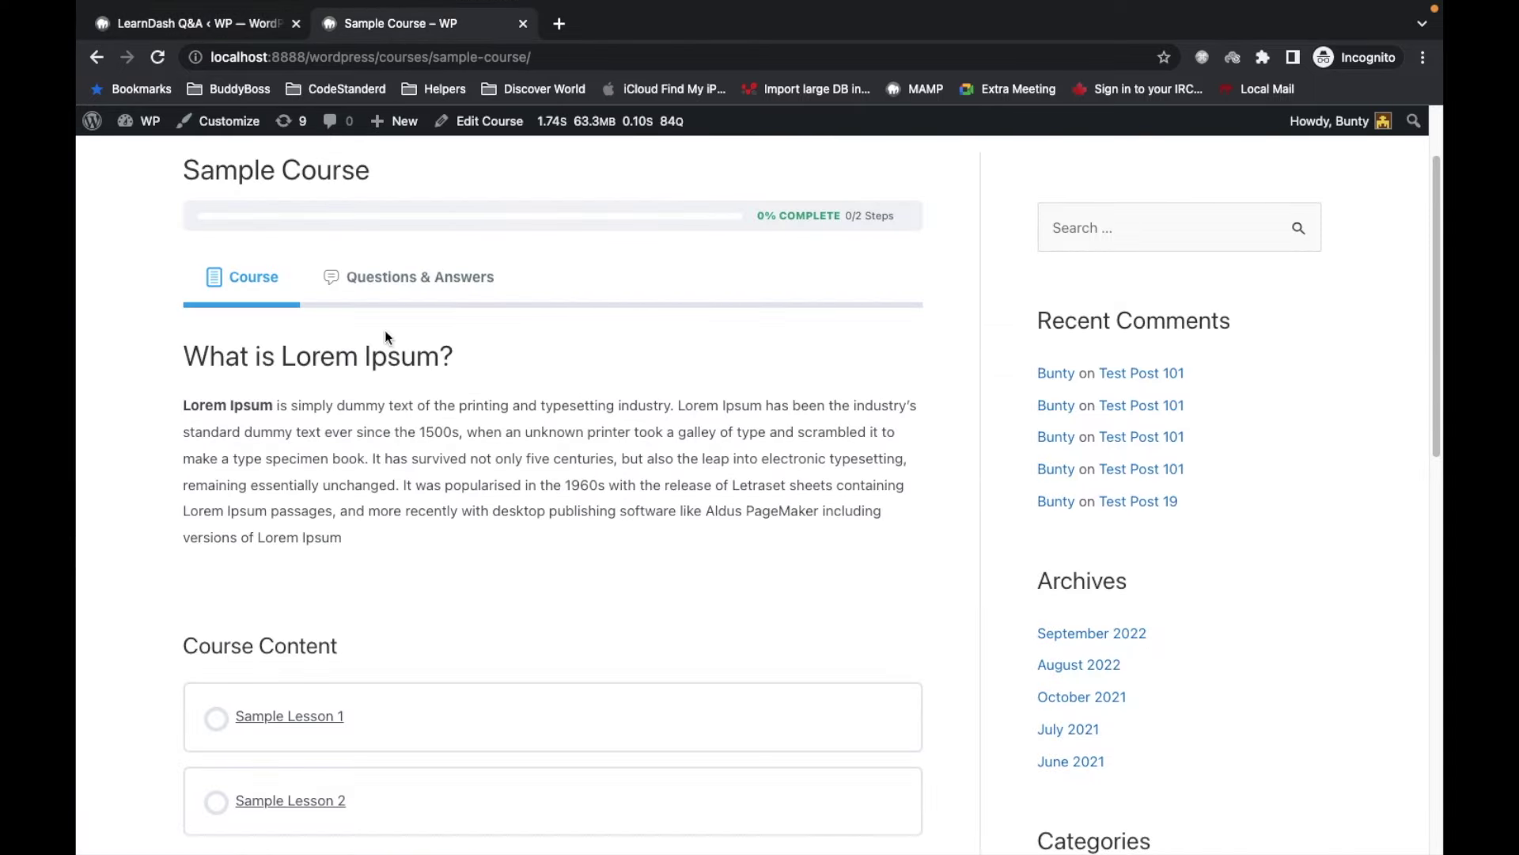
click(413, 277)
scroll(97, 435, down, 1)
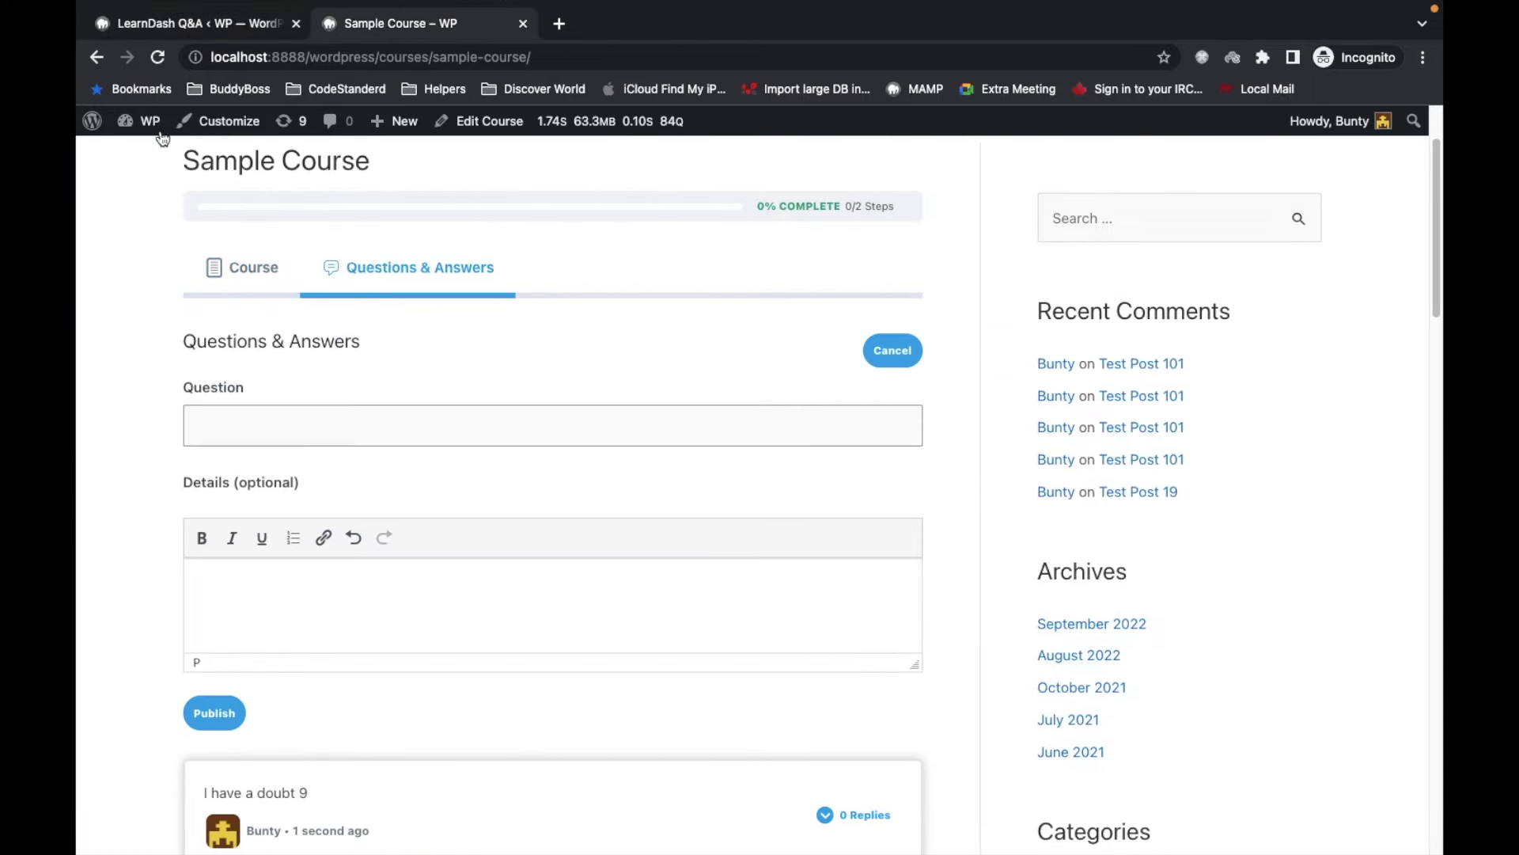
click(160, 57)
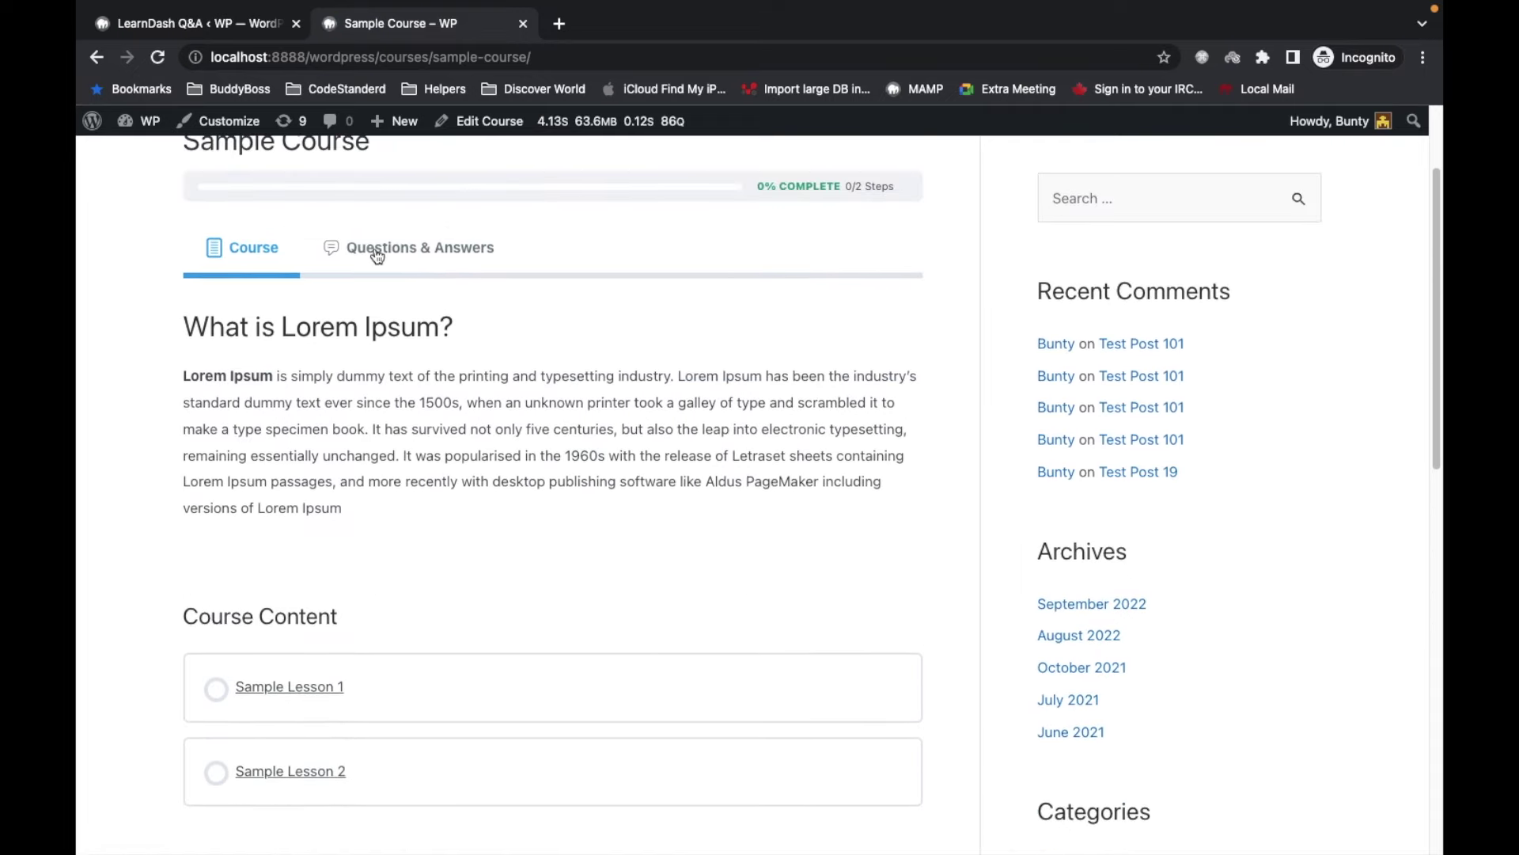
click(377, 254)
scroll(372, 285, down, 3)
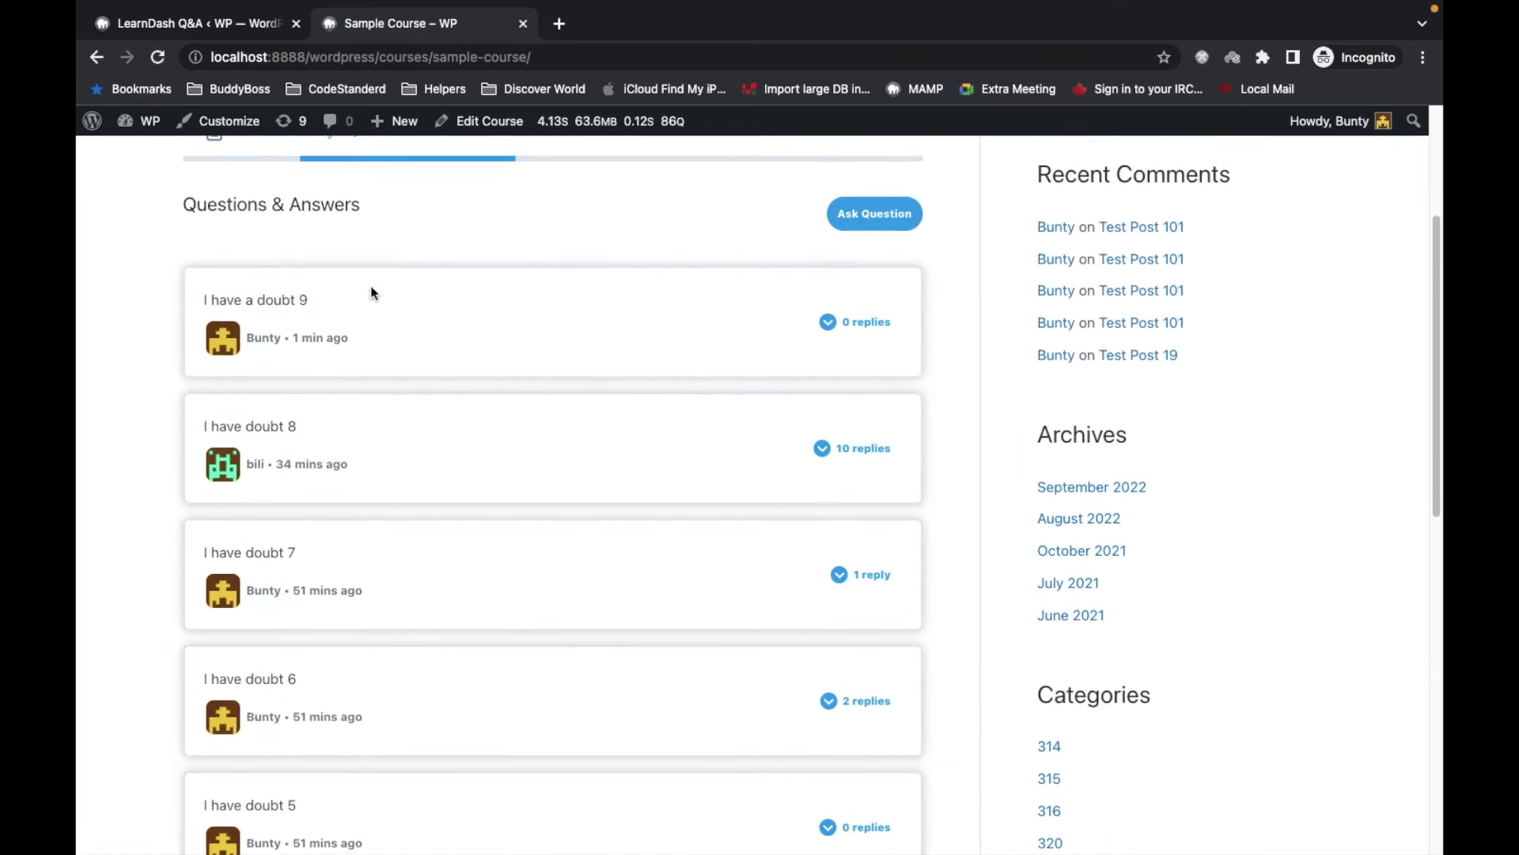
scroll(356, 440, down, 3)
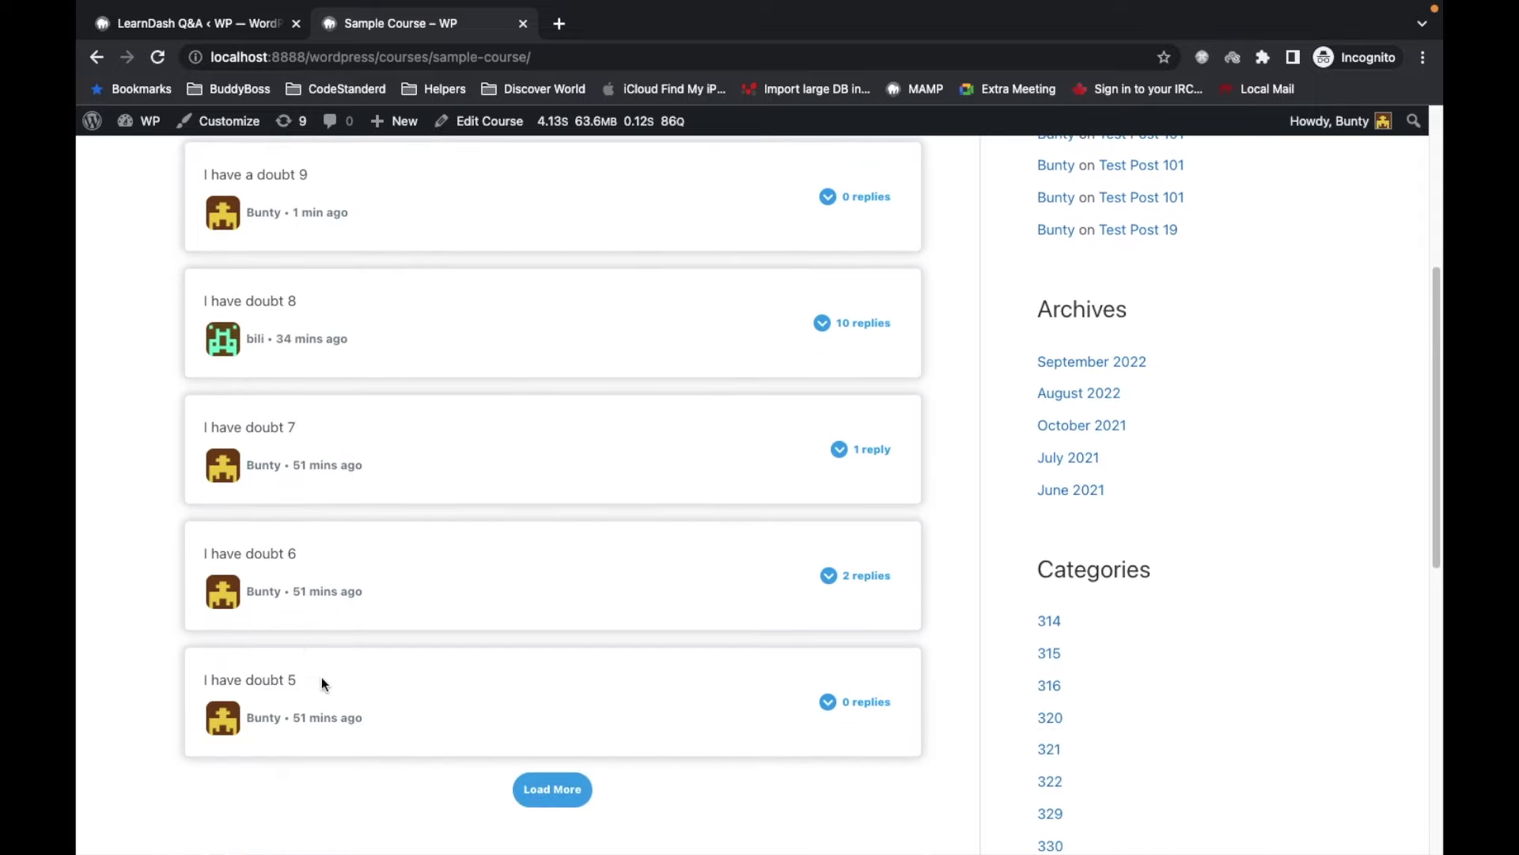
scroll(323, 690, up, 7)
click(217, 23)
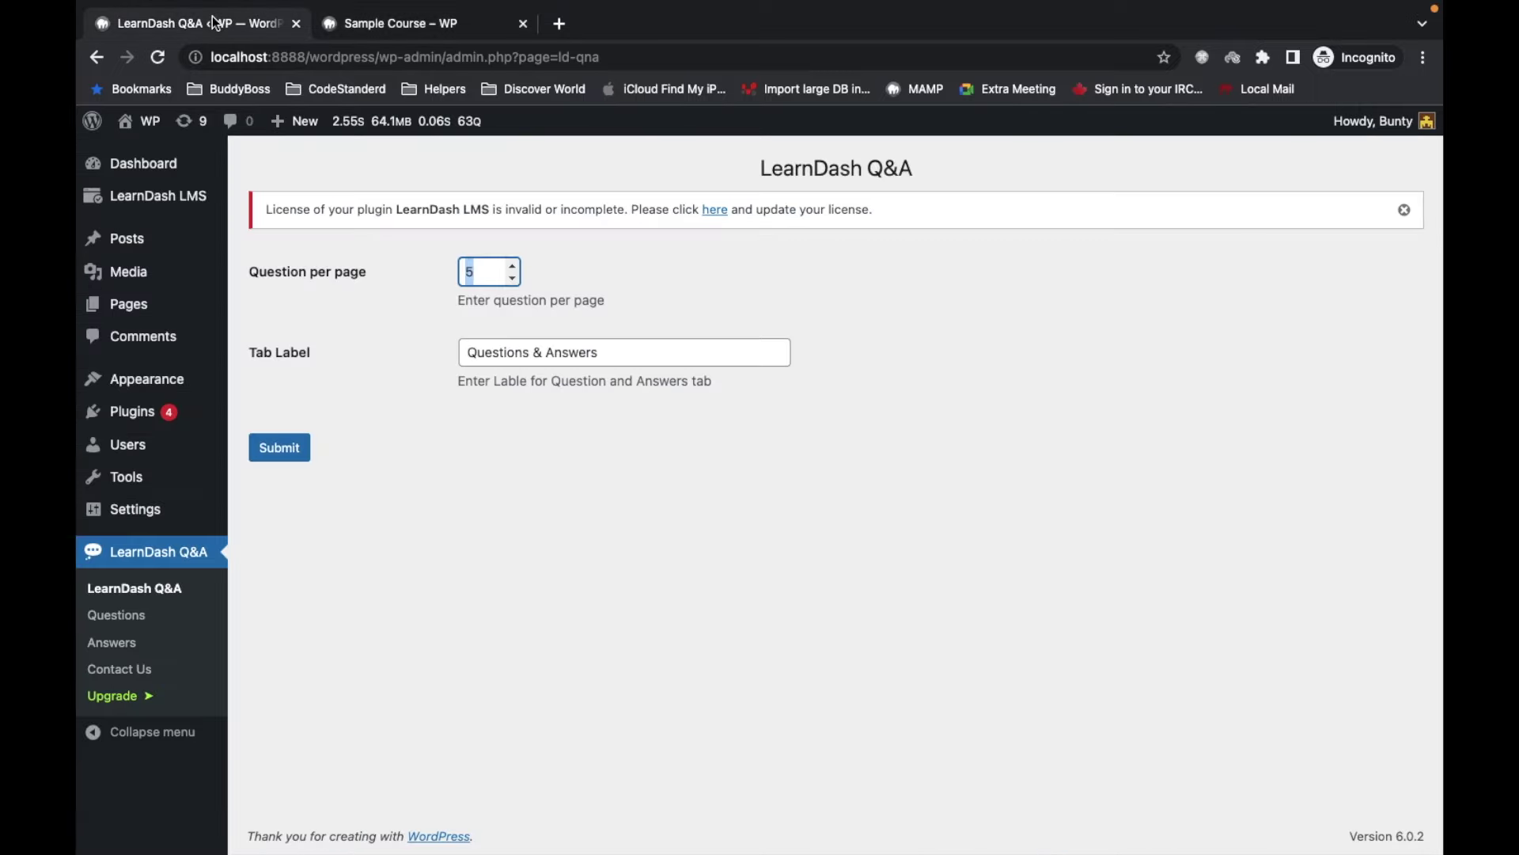
click(252, 360)
- Change the Tab Label to 'Q & A' and save the settings
click(417, 37)
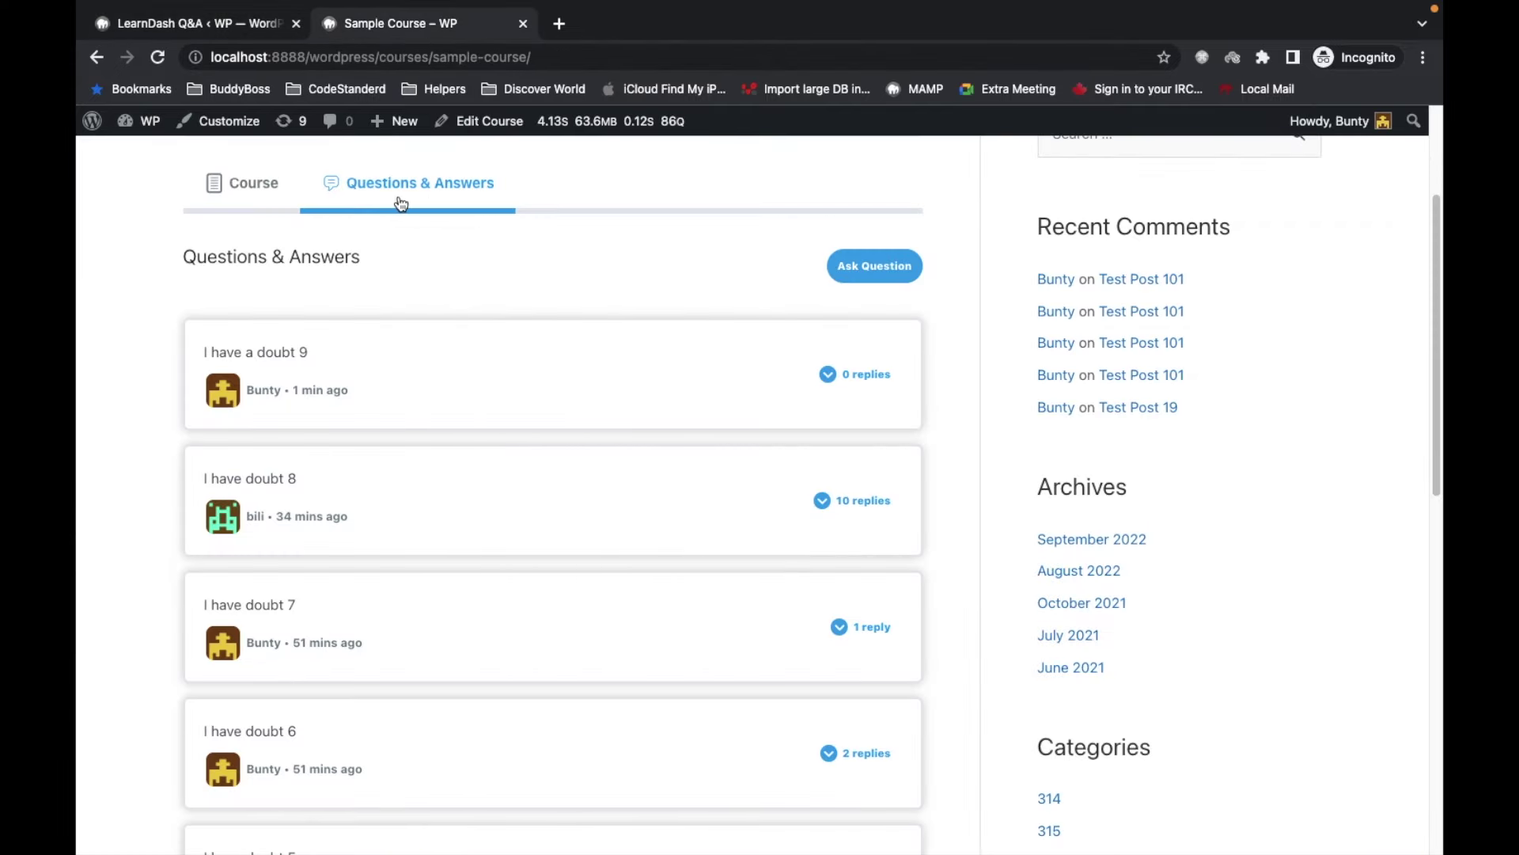
click(199, 23)
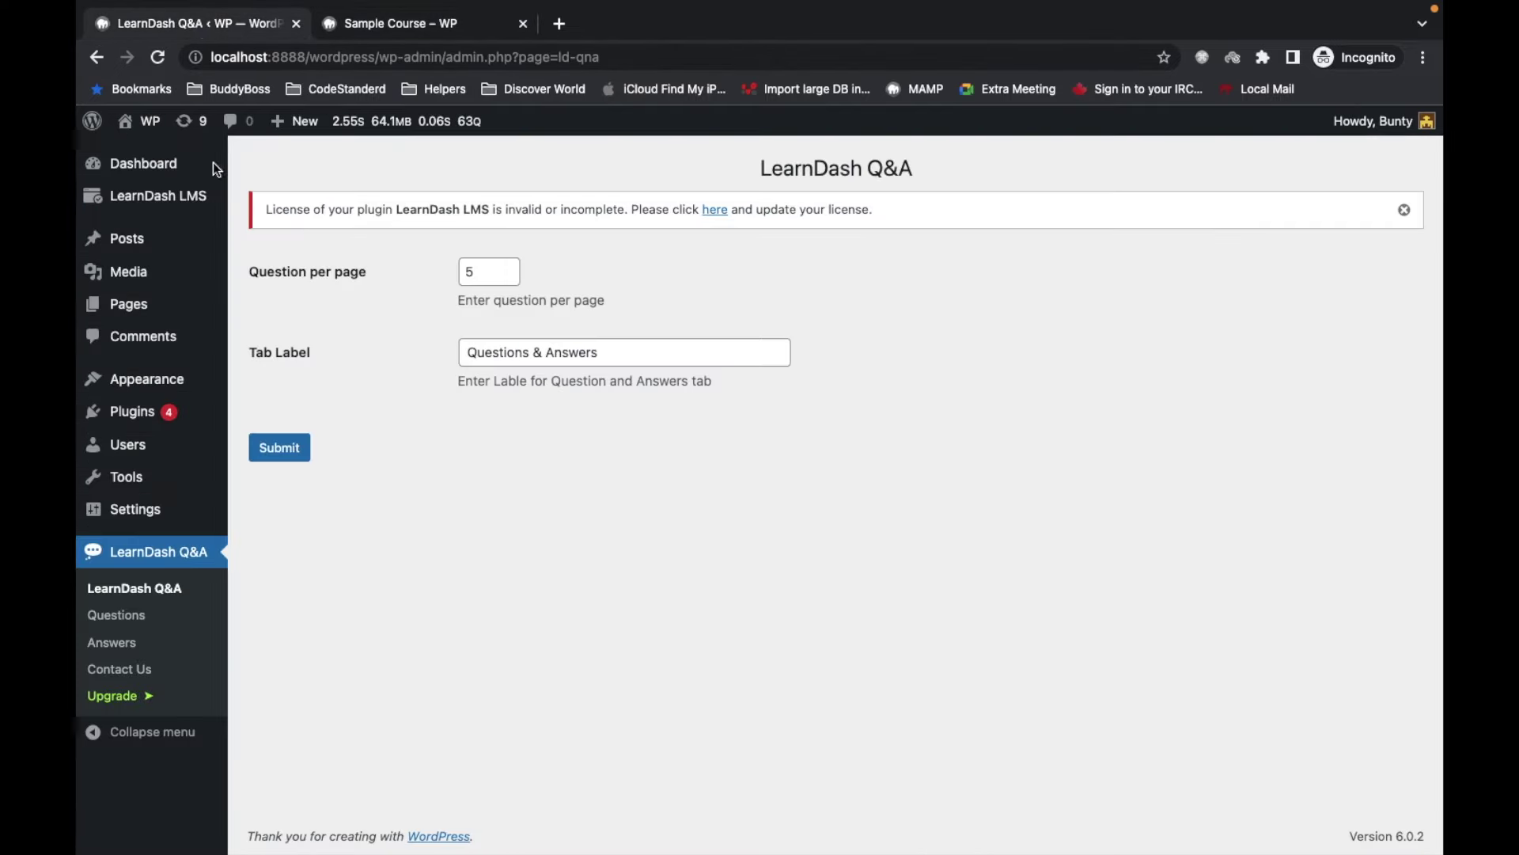
drag(633, 352, 289, 358)
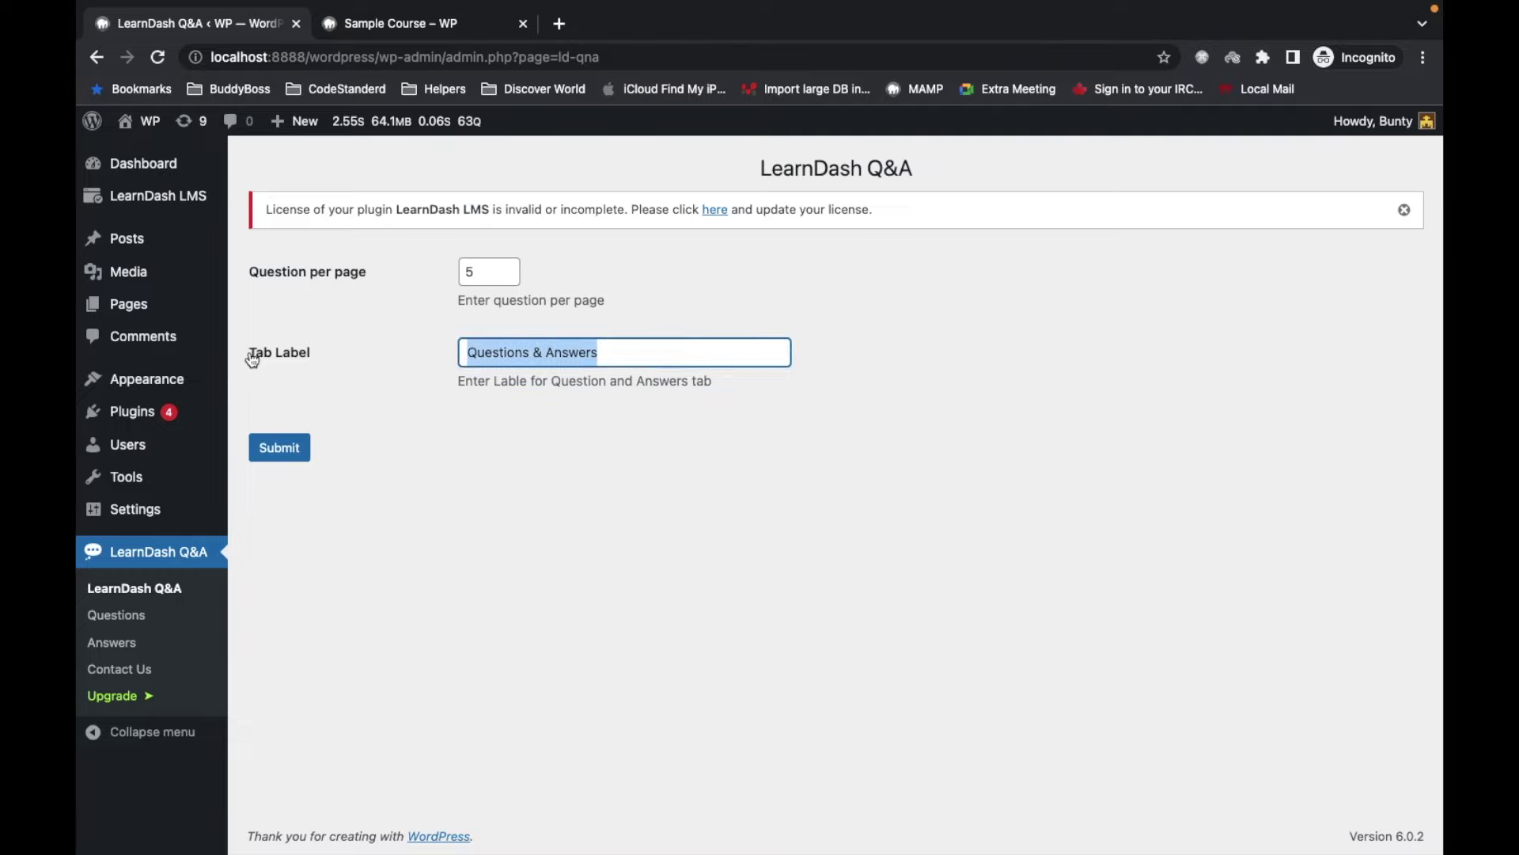
text(A)
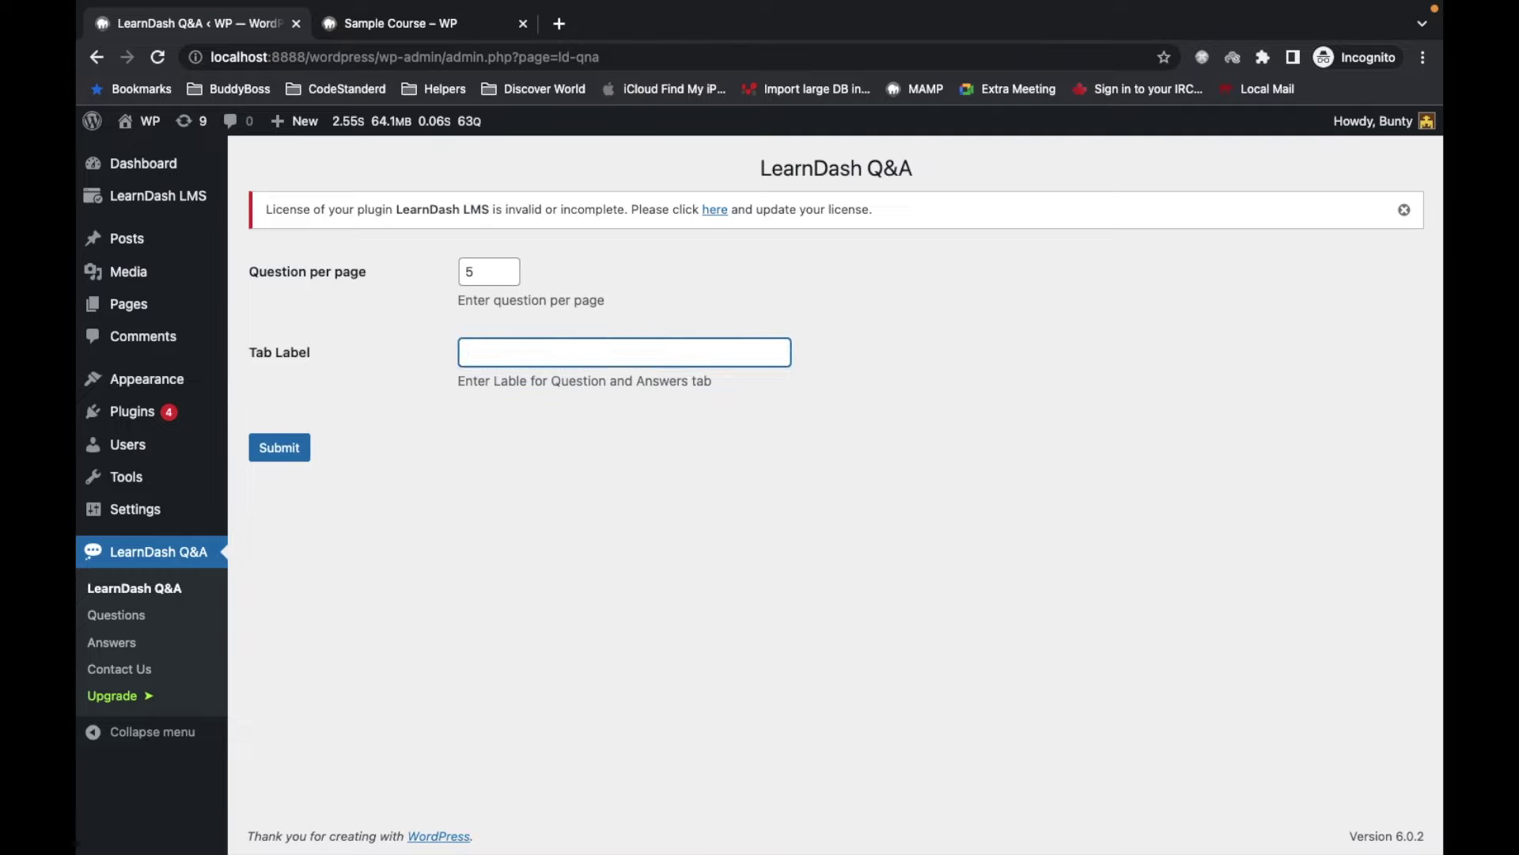
text(Q & A)
click(277, 449)
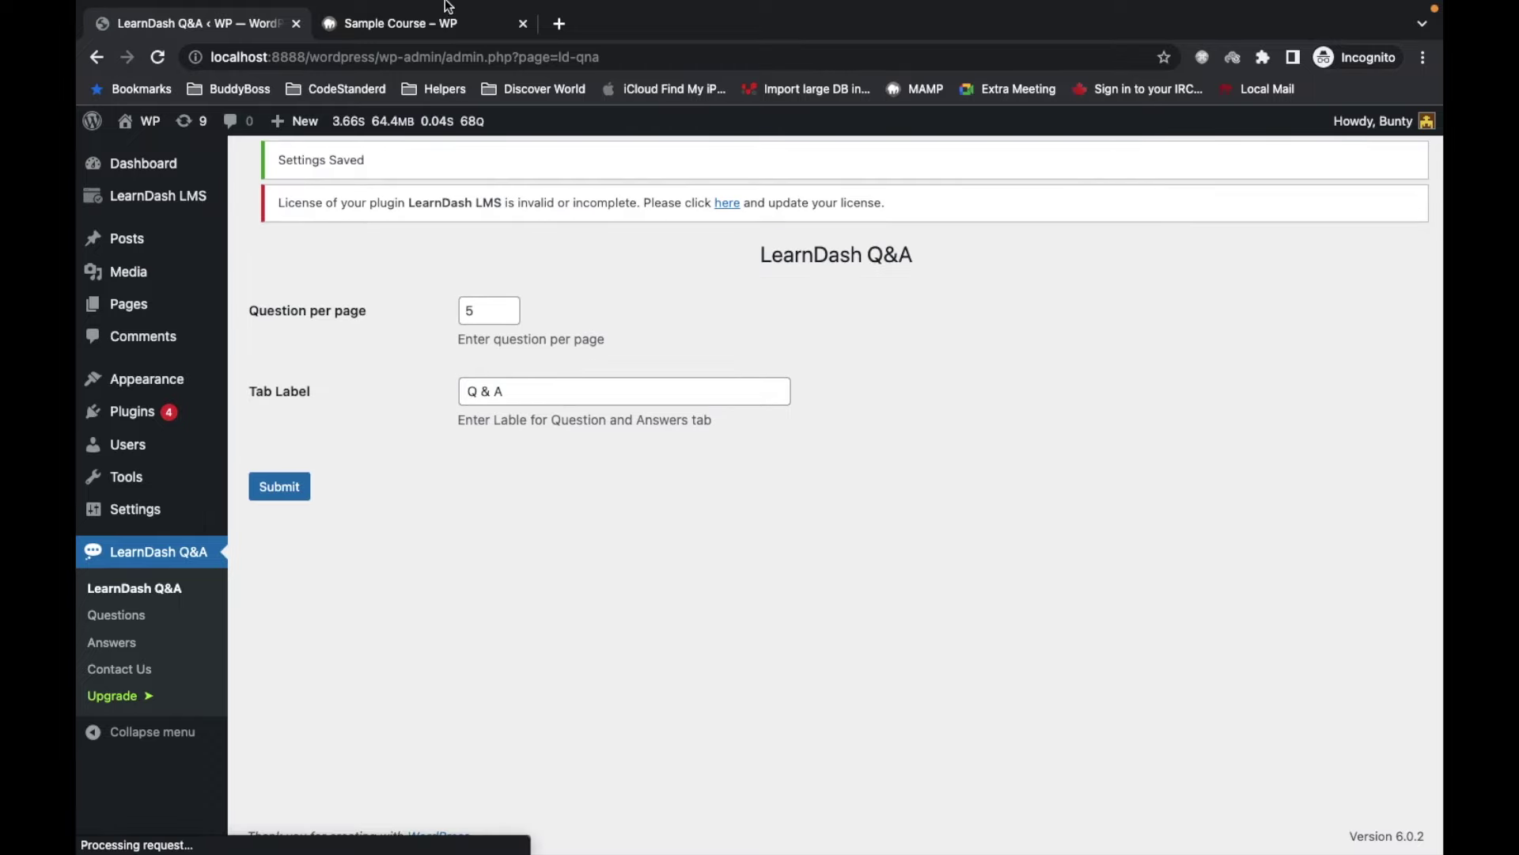
- Reload the Sample Course to check the renamed Q & A tab, then return to settings
click(411, 70)
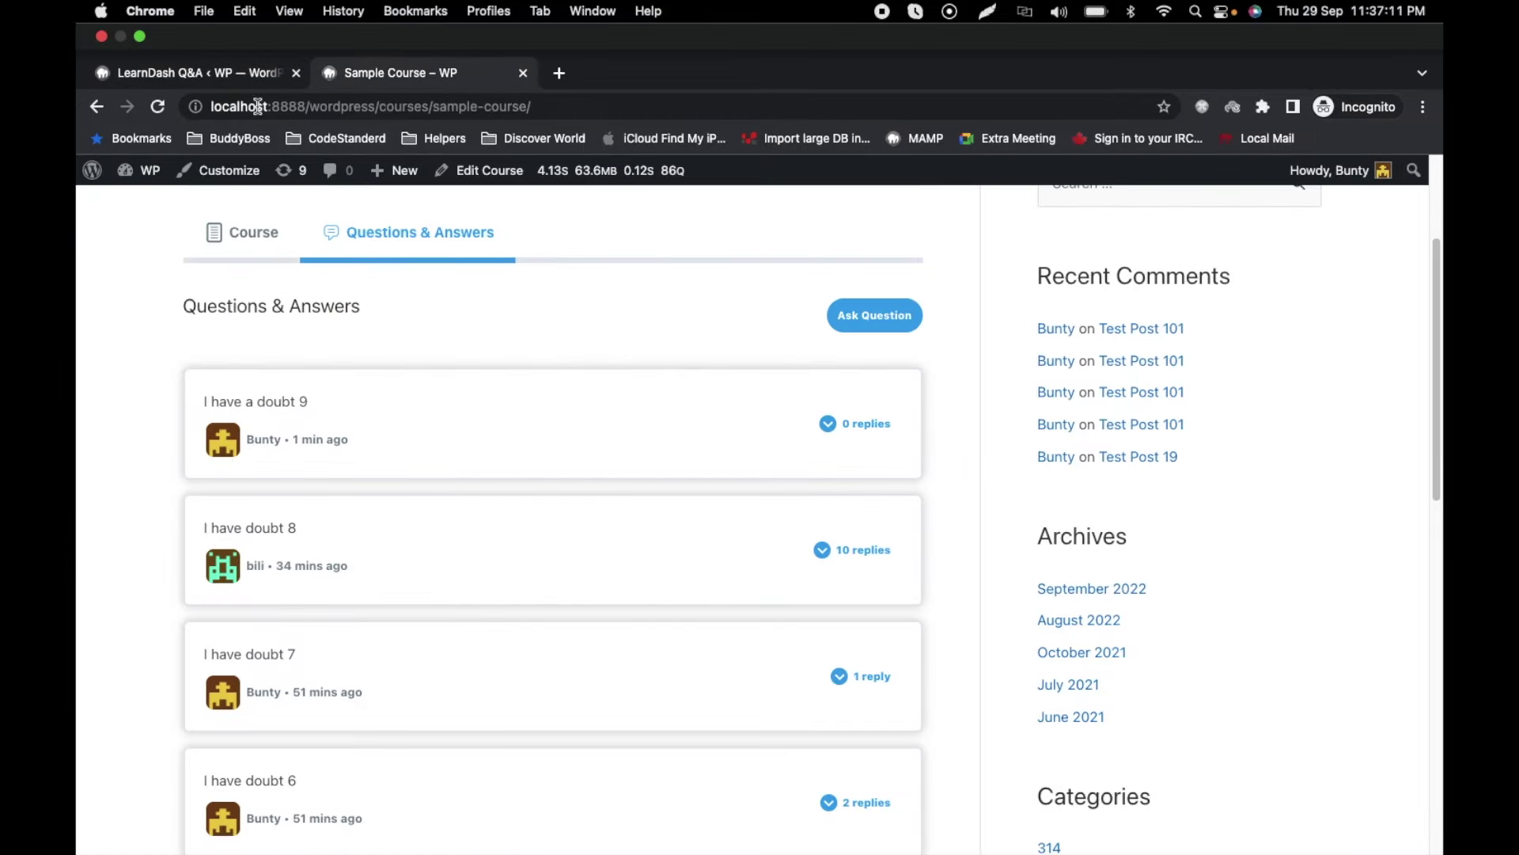
click(160, 107)
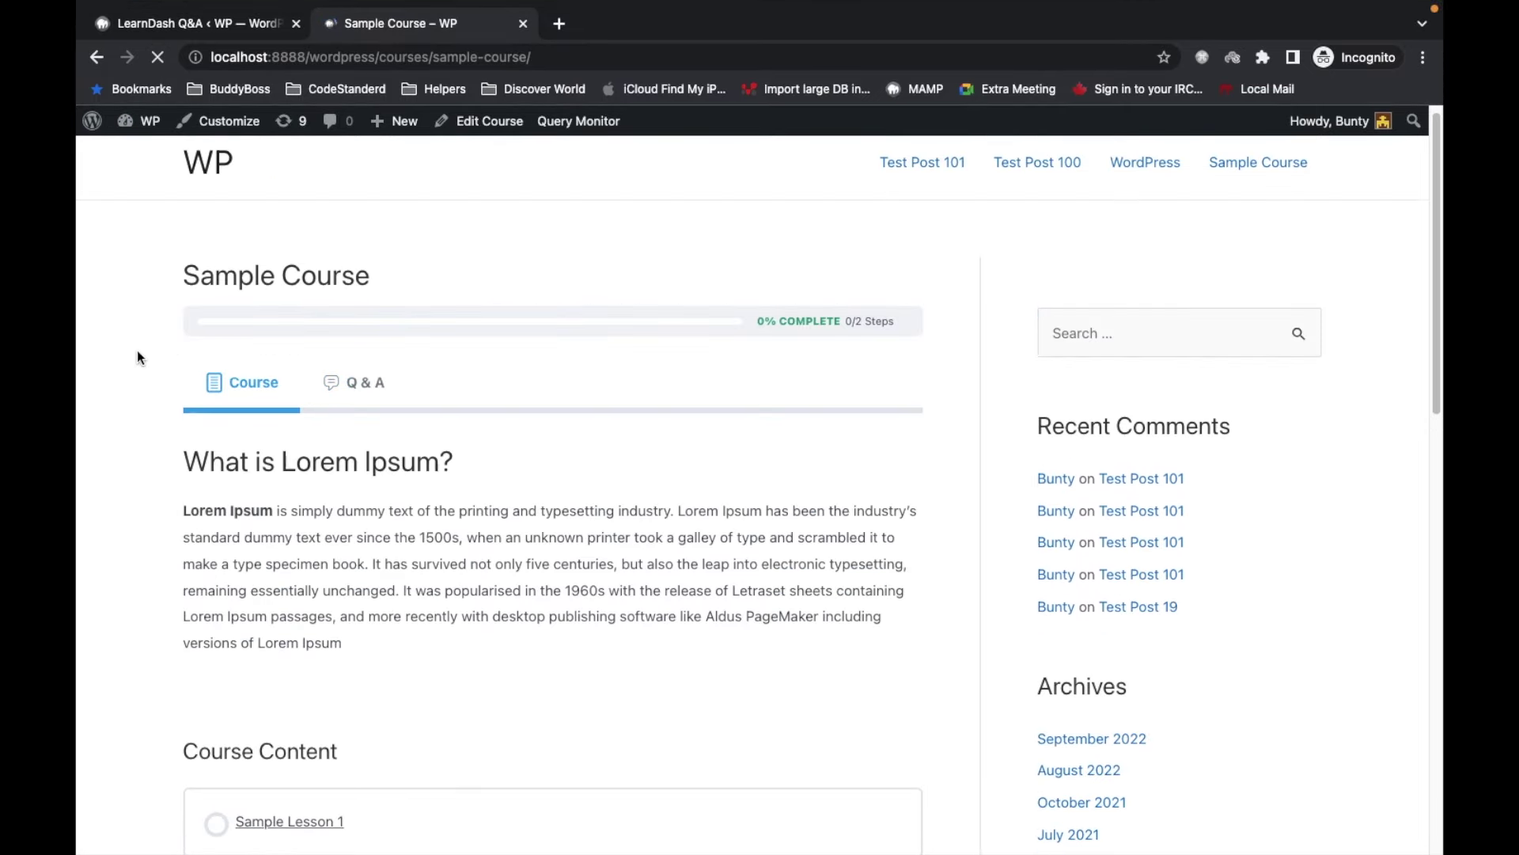
click(368, 383)
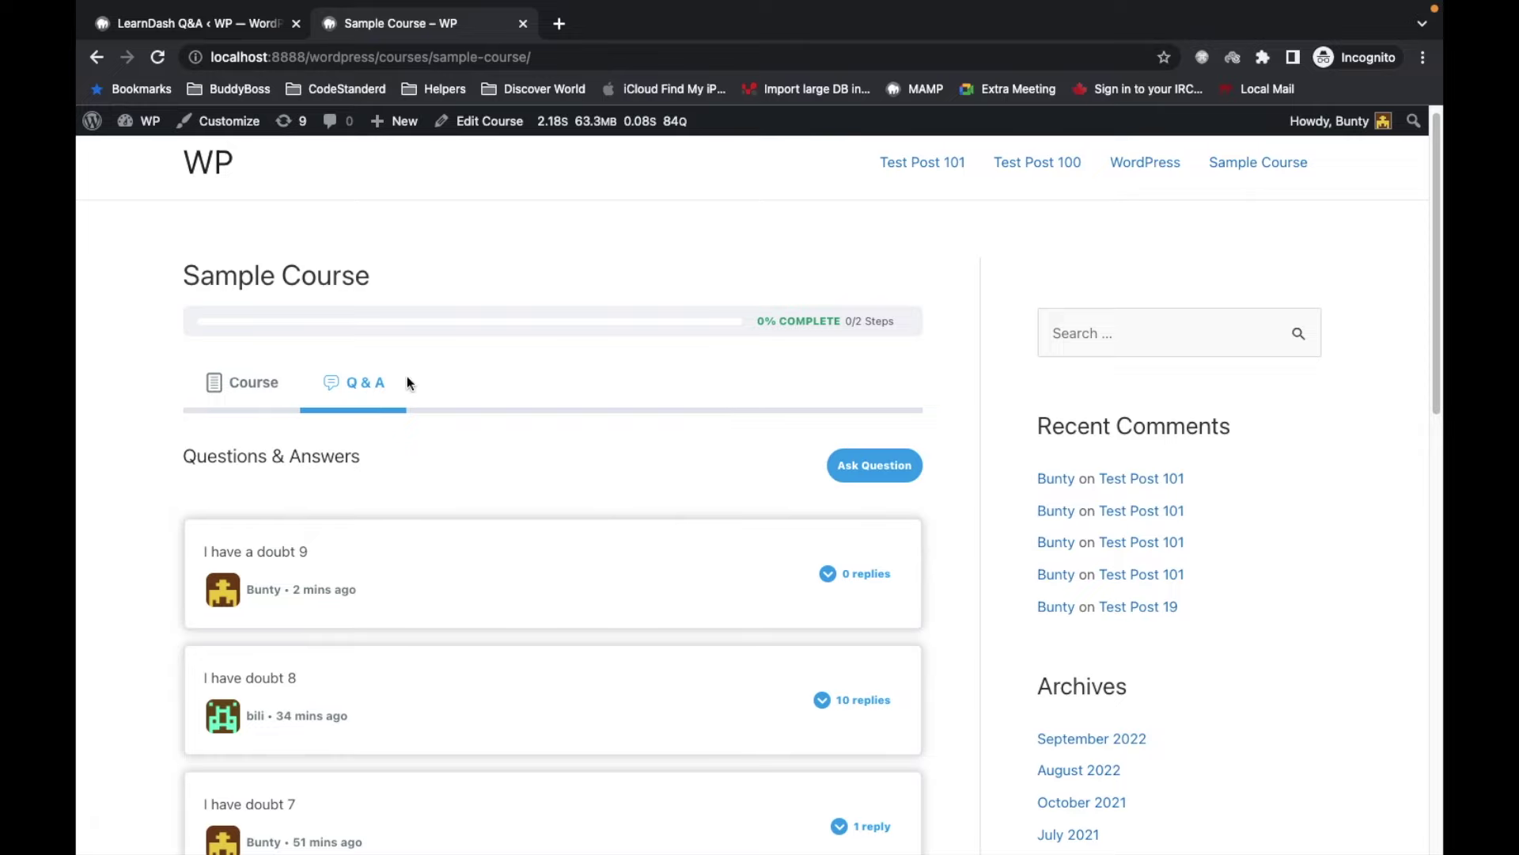
click(194, 23)
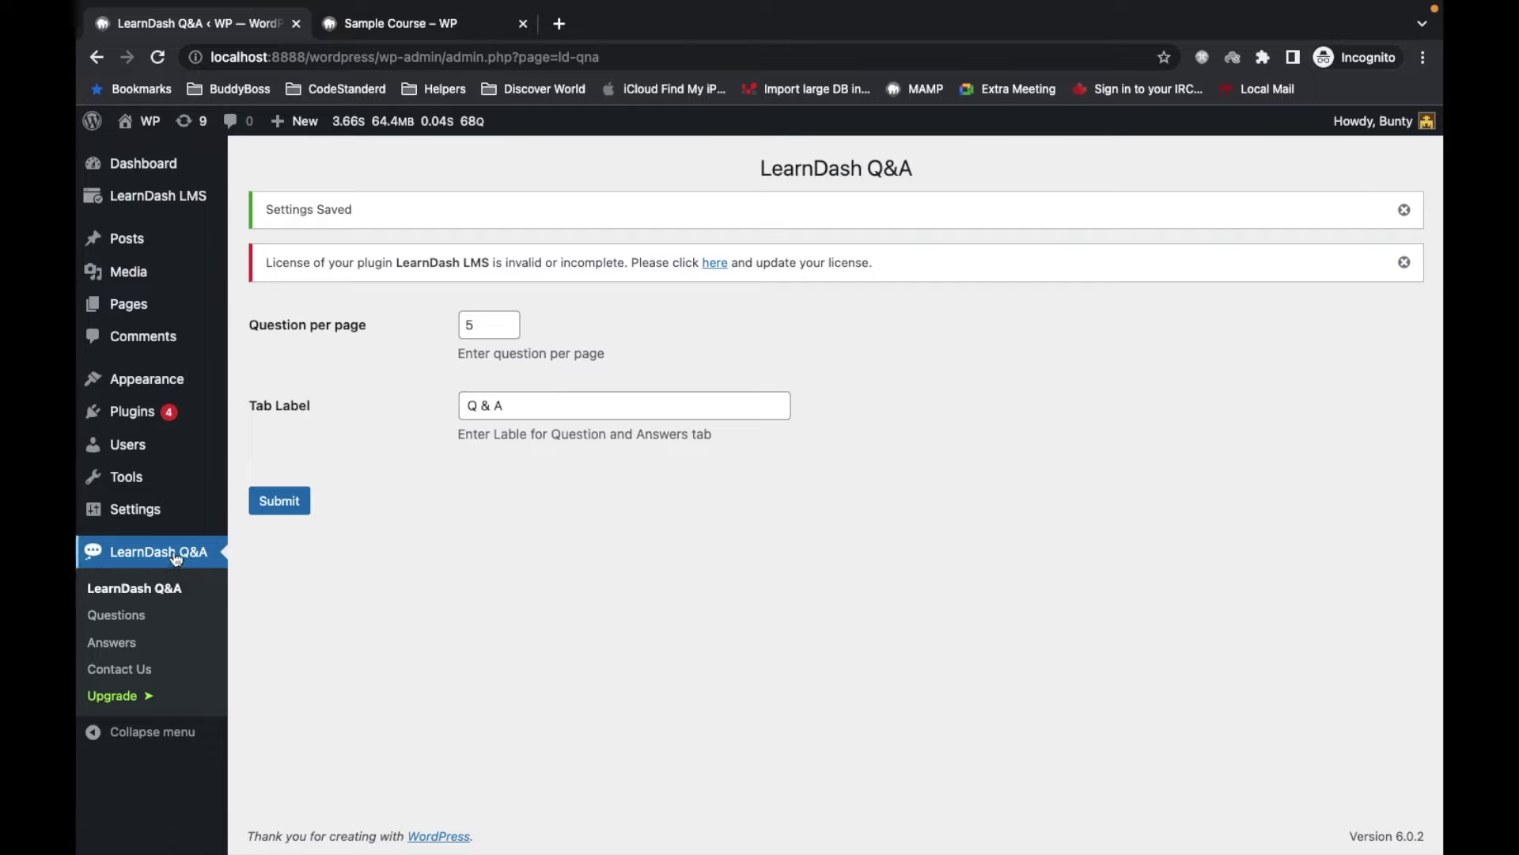
- Show the LearnDash Questions admin list, led by 'I have a doubt 9' for Sample Course
click(116, 624)
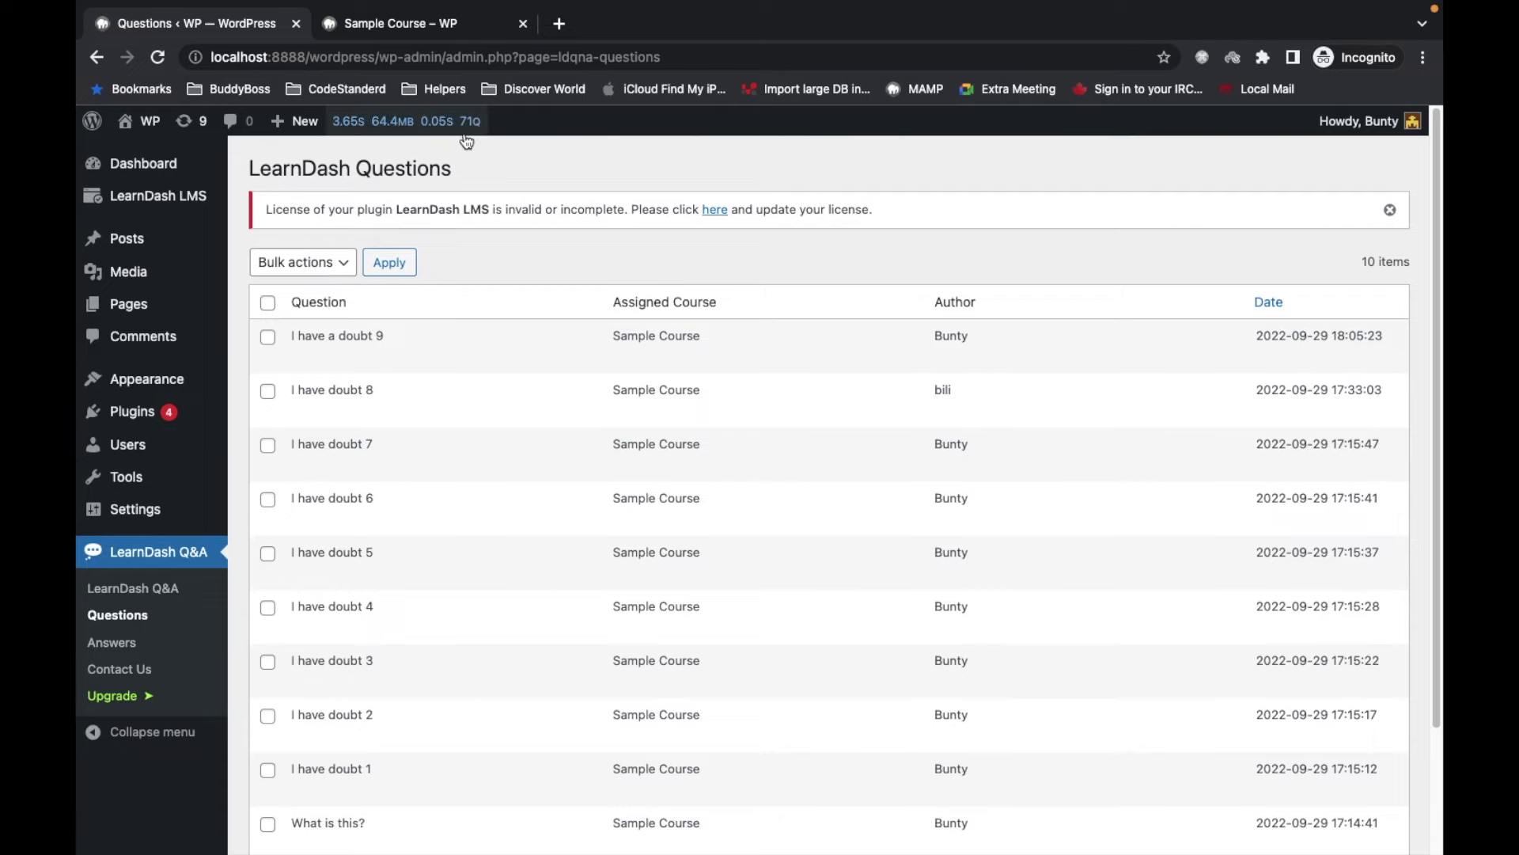
mouse_move(567, 346)
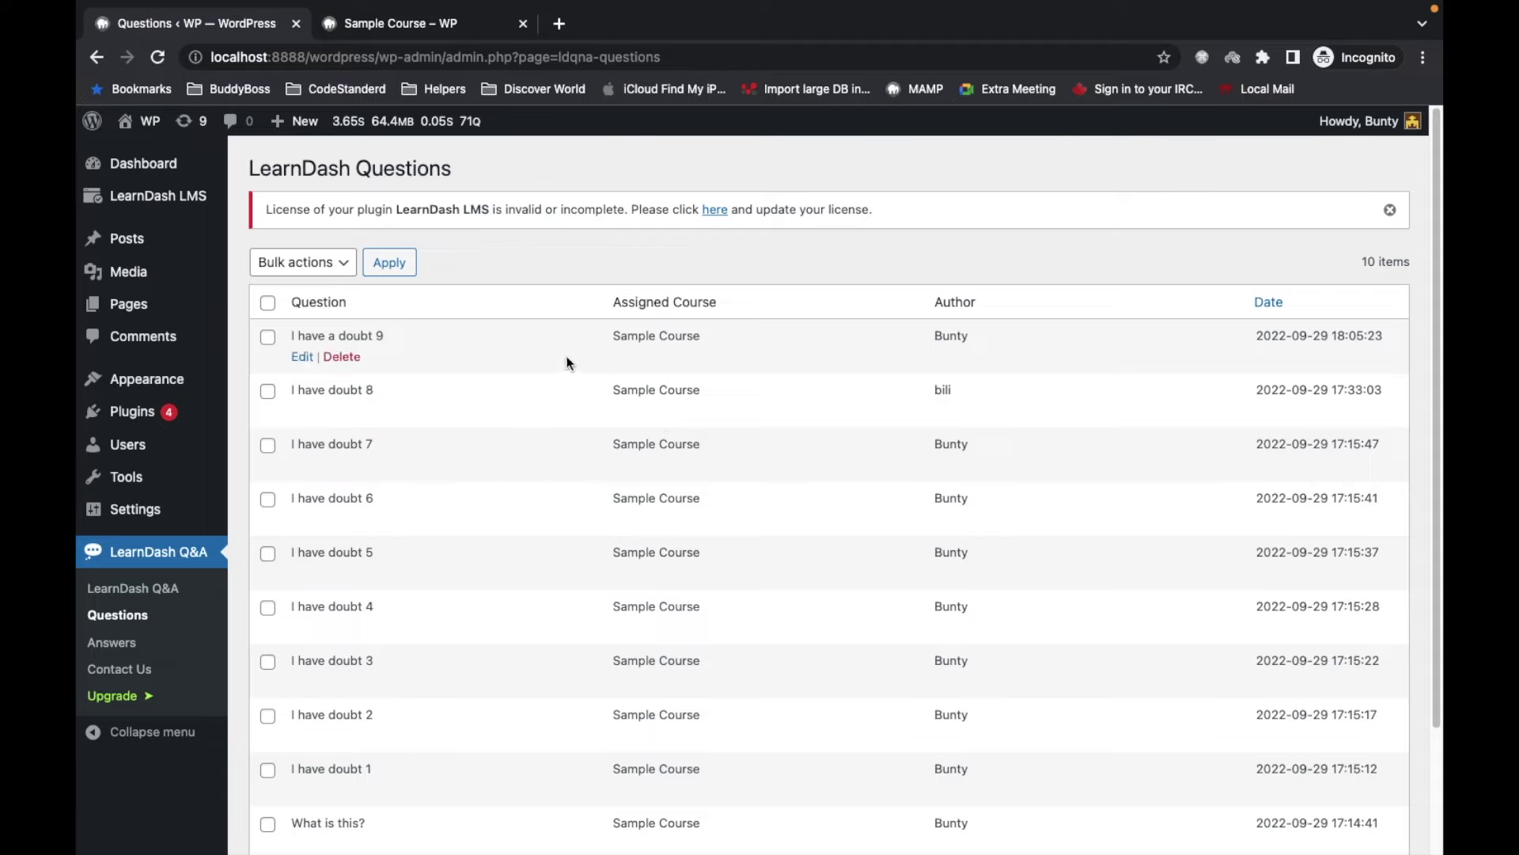
- Rename question 9 to 'I have a doubt 9 EDITED' and update it
click(302, 358)
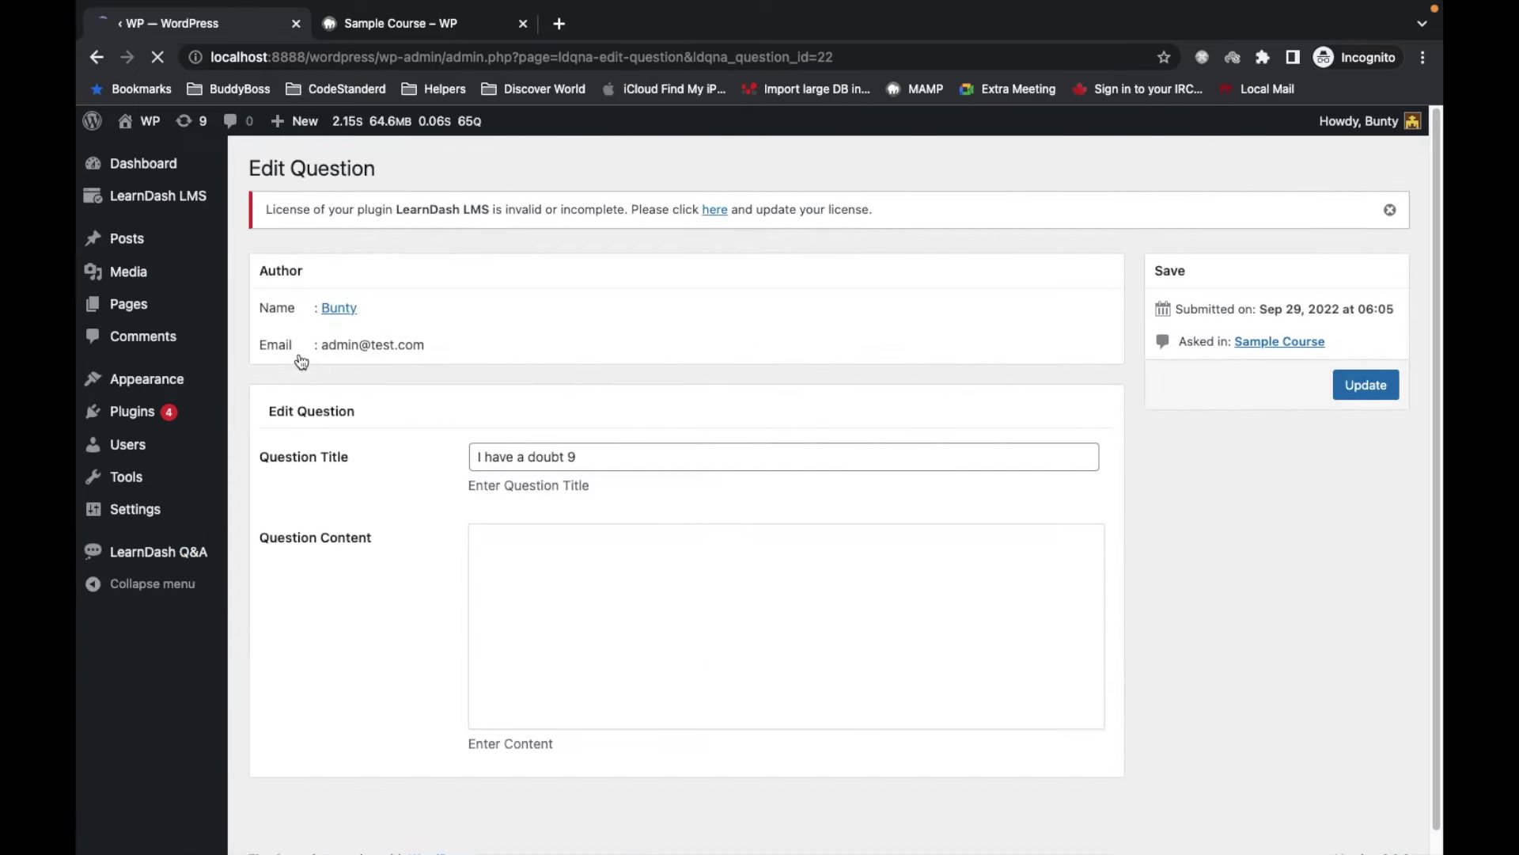
click(602, 451)
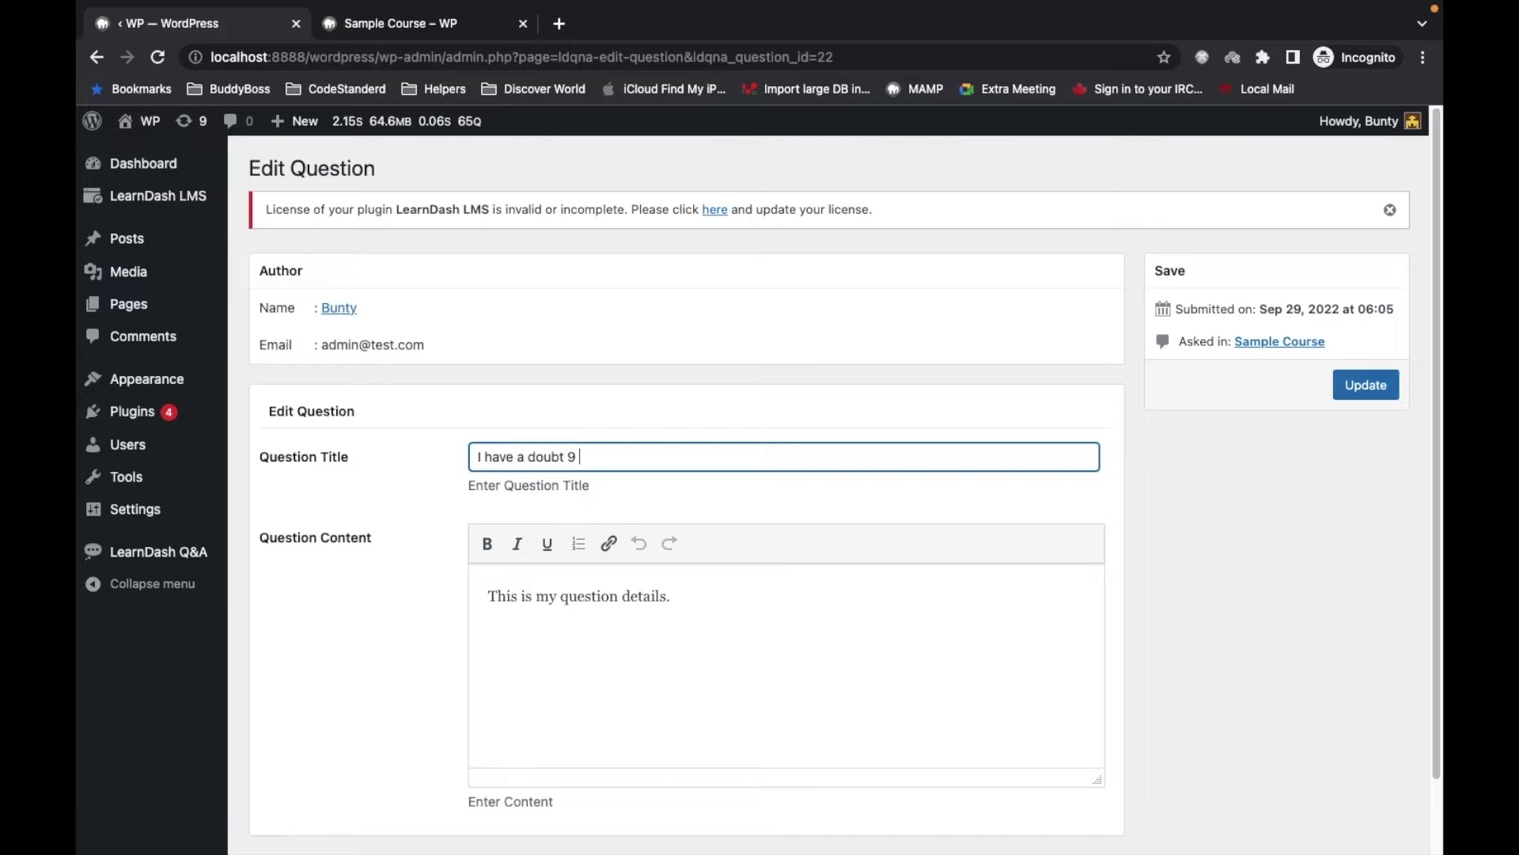
text(EDITES)
text(D)
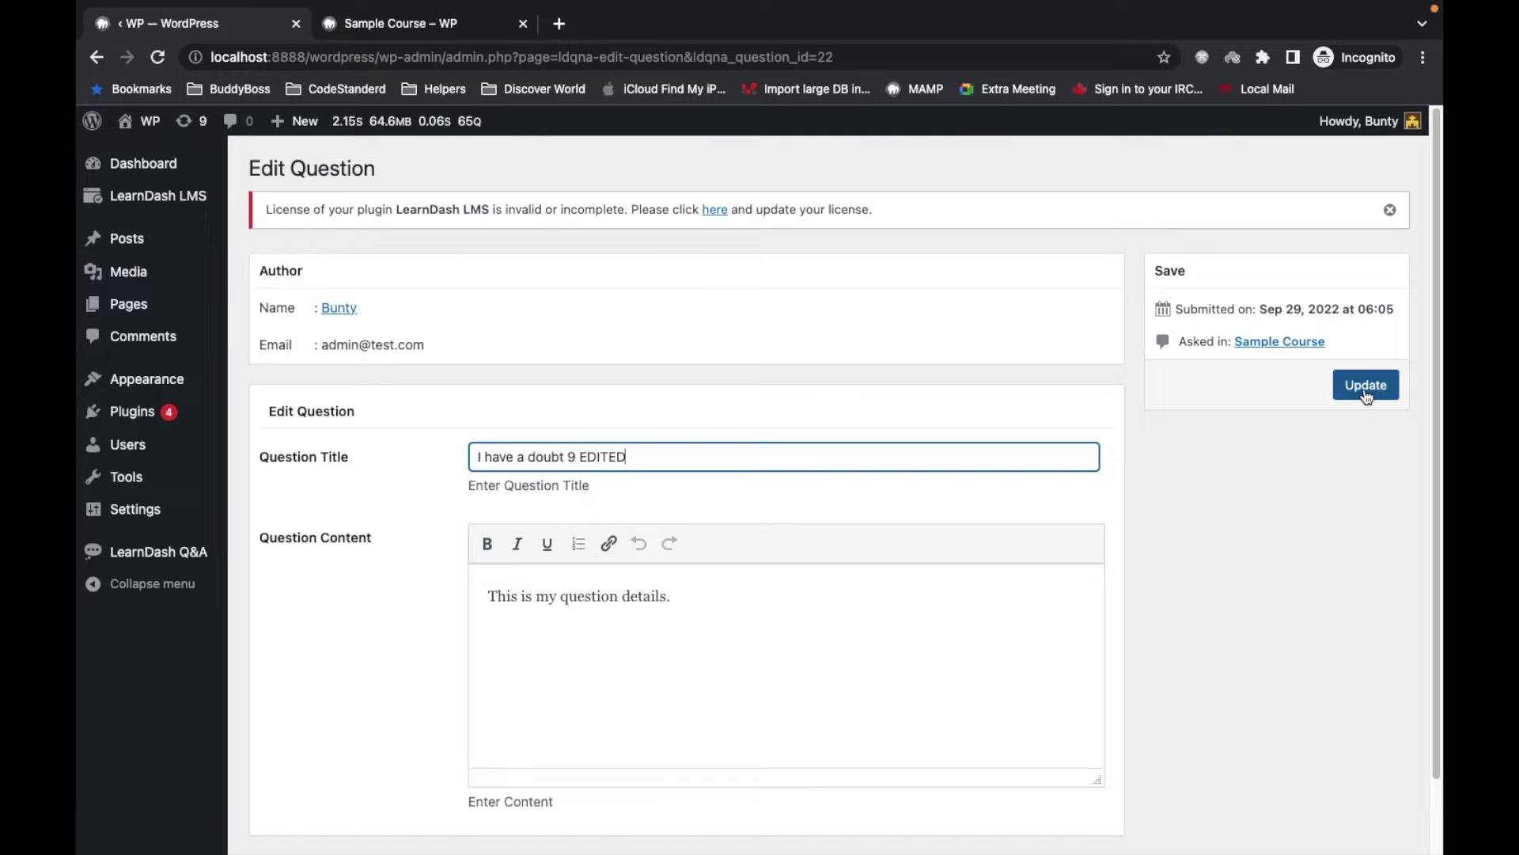
click(1366, 396)
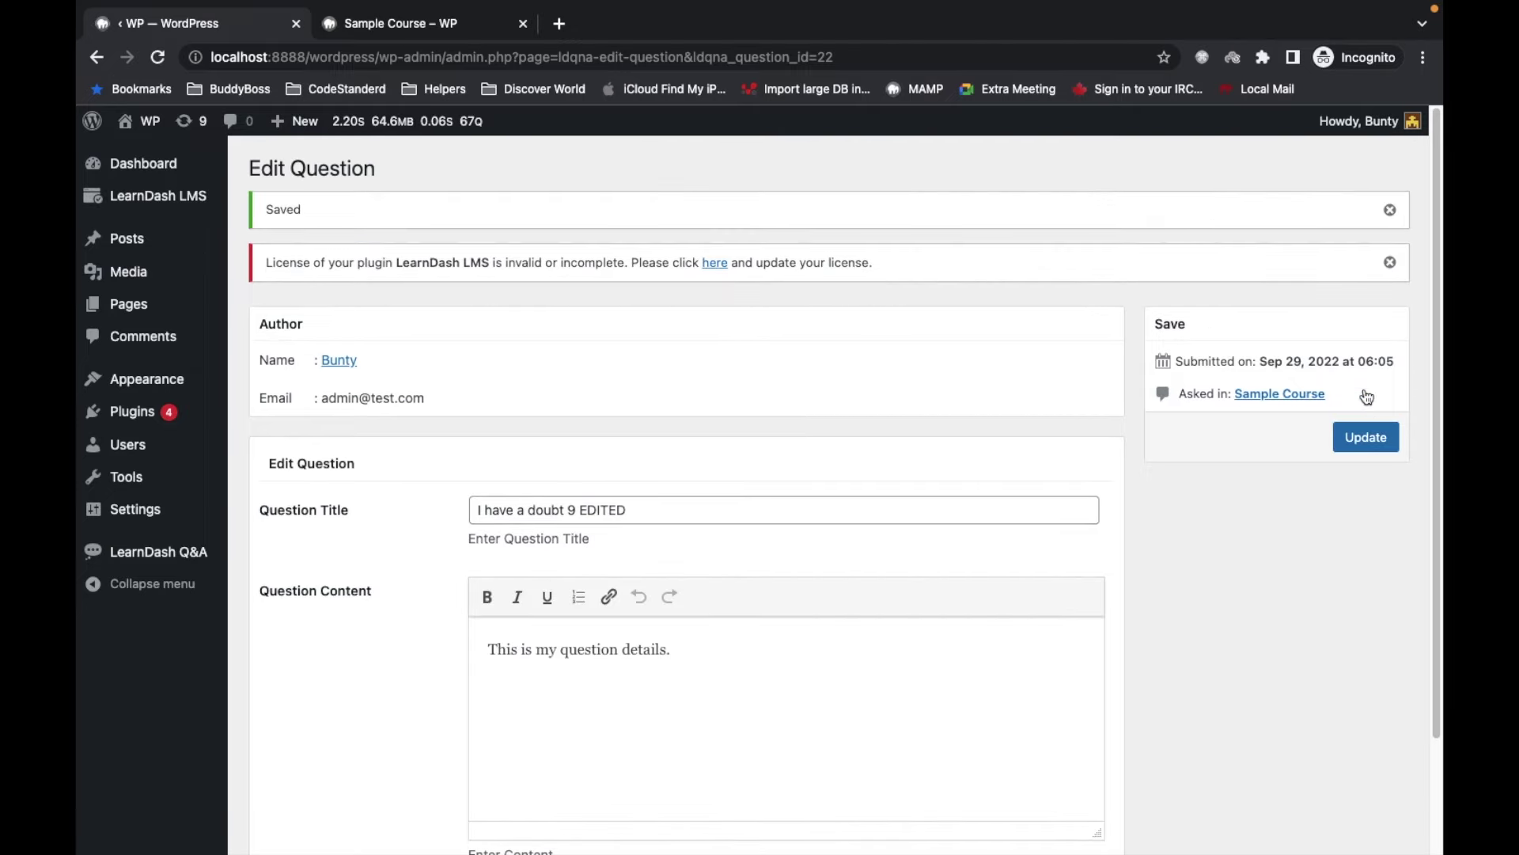
- Reload the Sample Course Q&A list and confirm the title 'I have a doubt 9 EDITED'
click(417, 26)
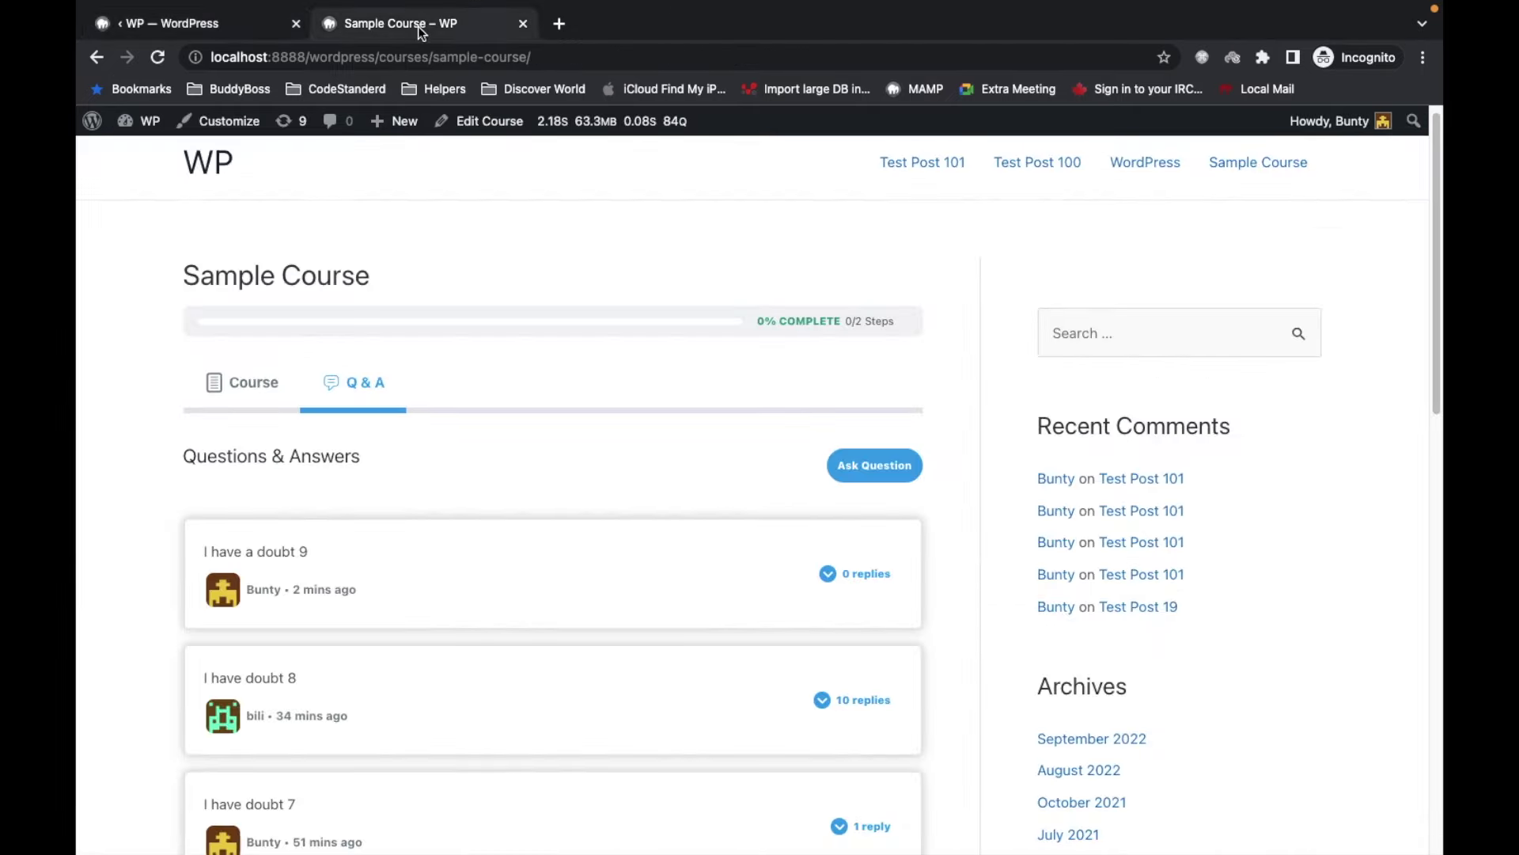
click(157, 58)
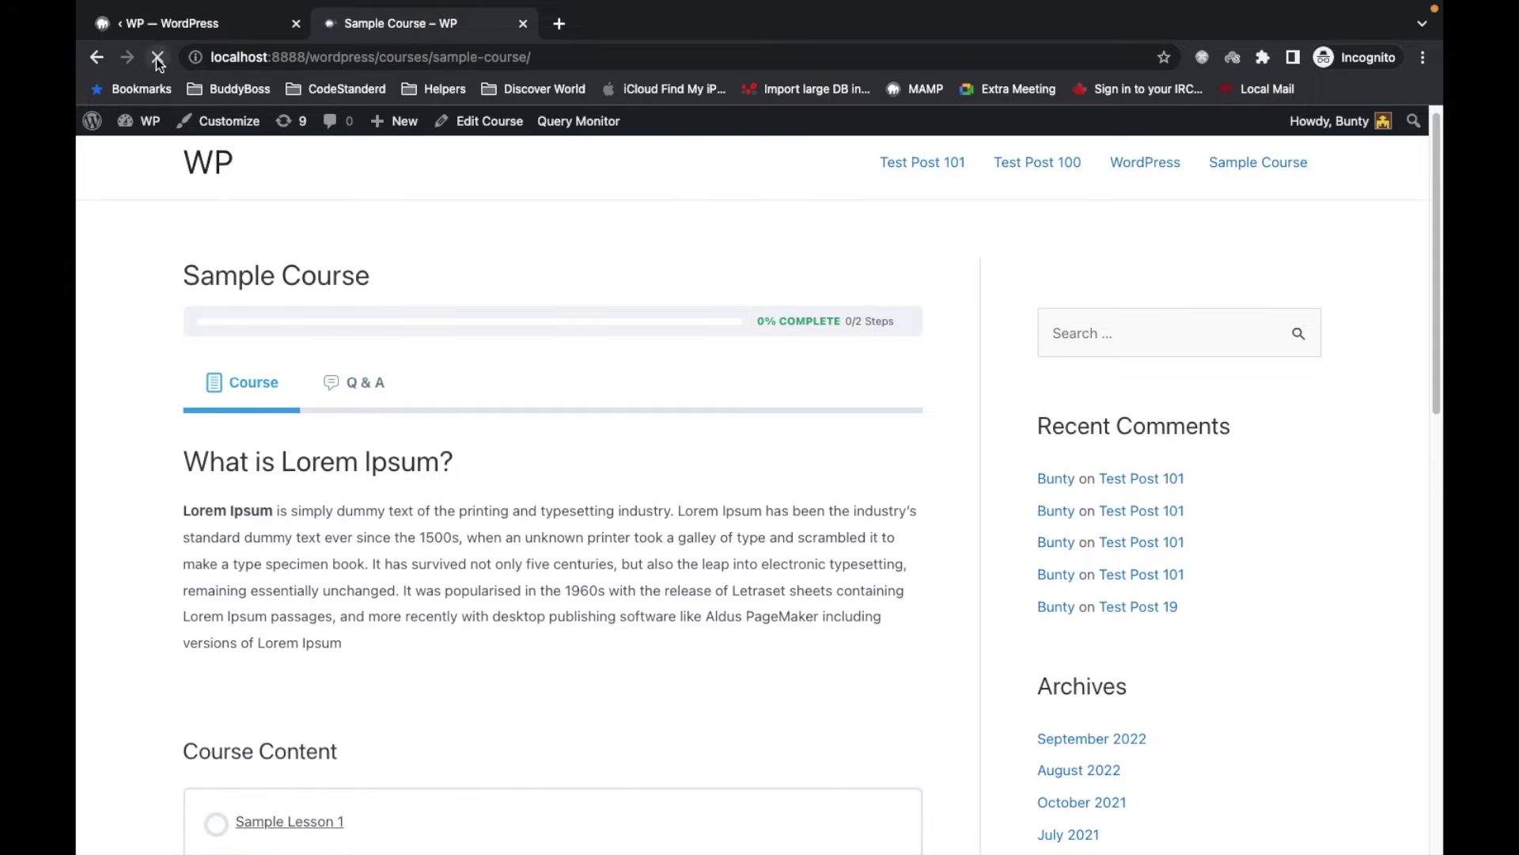
click(353, 386)
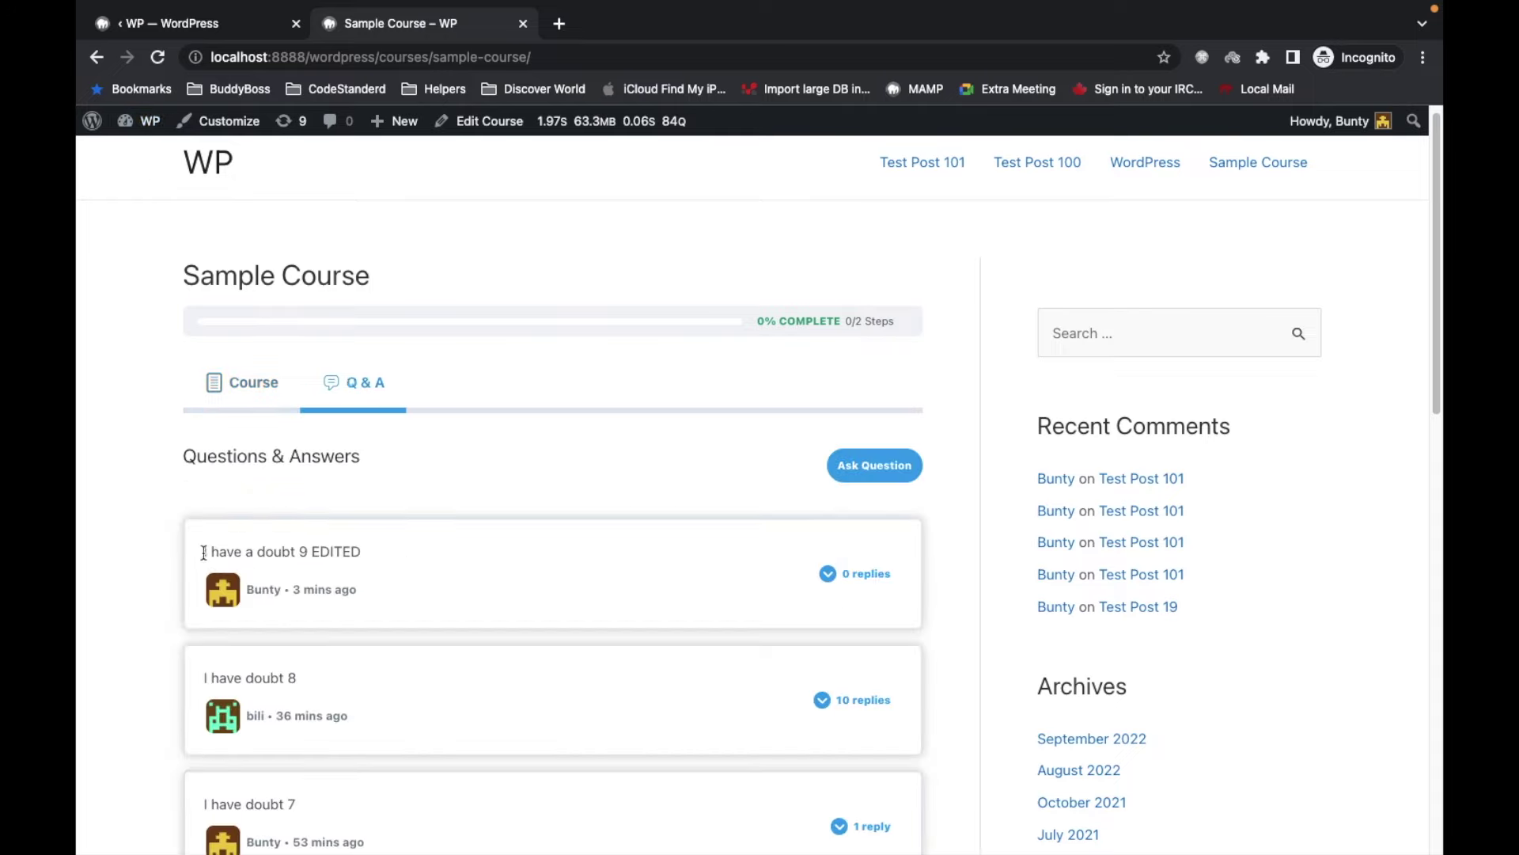
drag(205, 552, 457, 556)
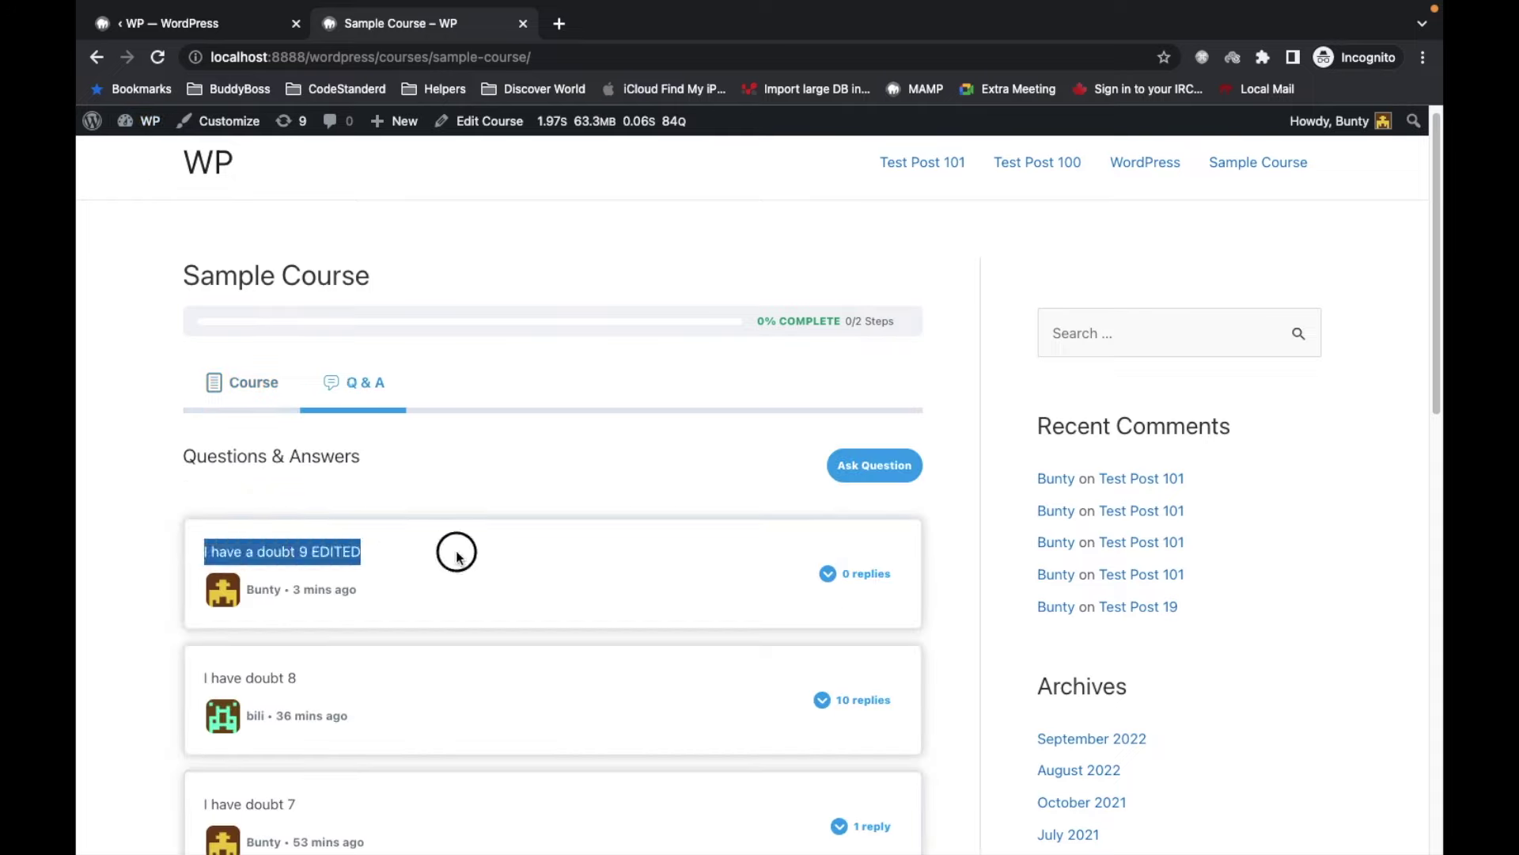
click(194, 25)
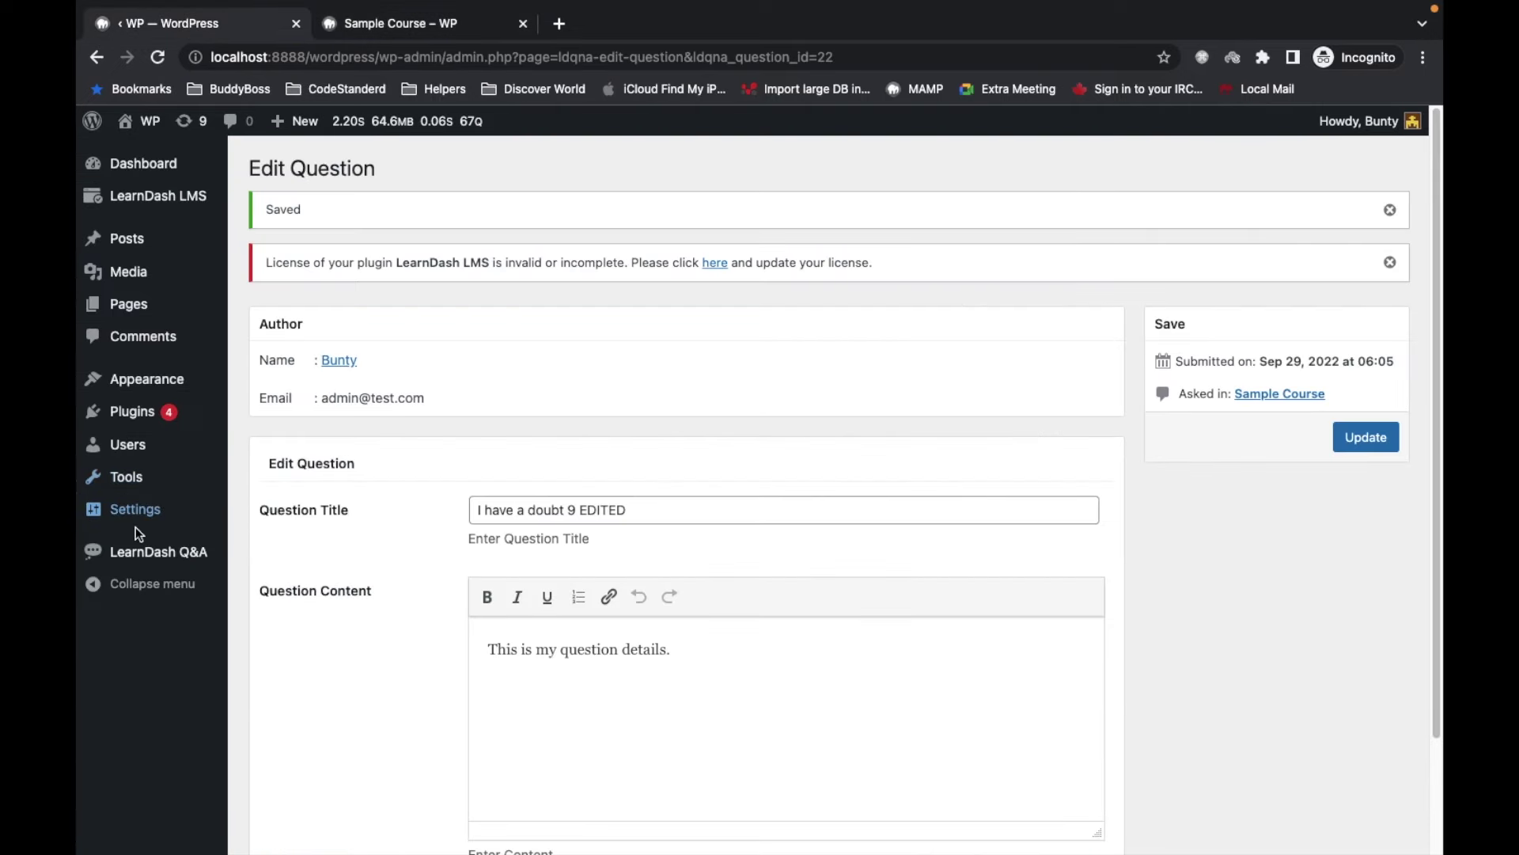
- Open the answer 'This is your answer' from the Answers list and append 'EDITED'
mouse_move(158, 550)
click(279, 611)
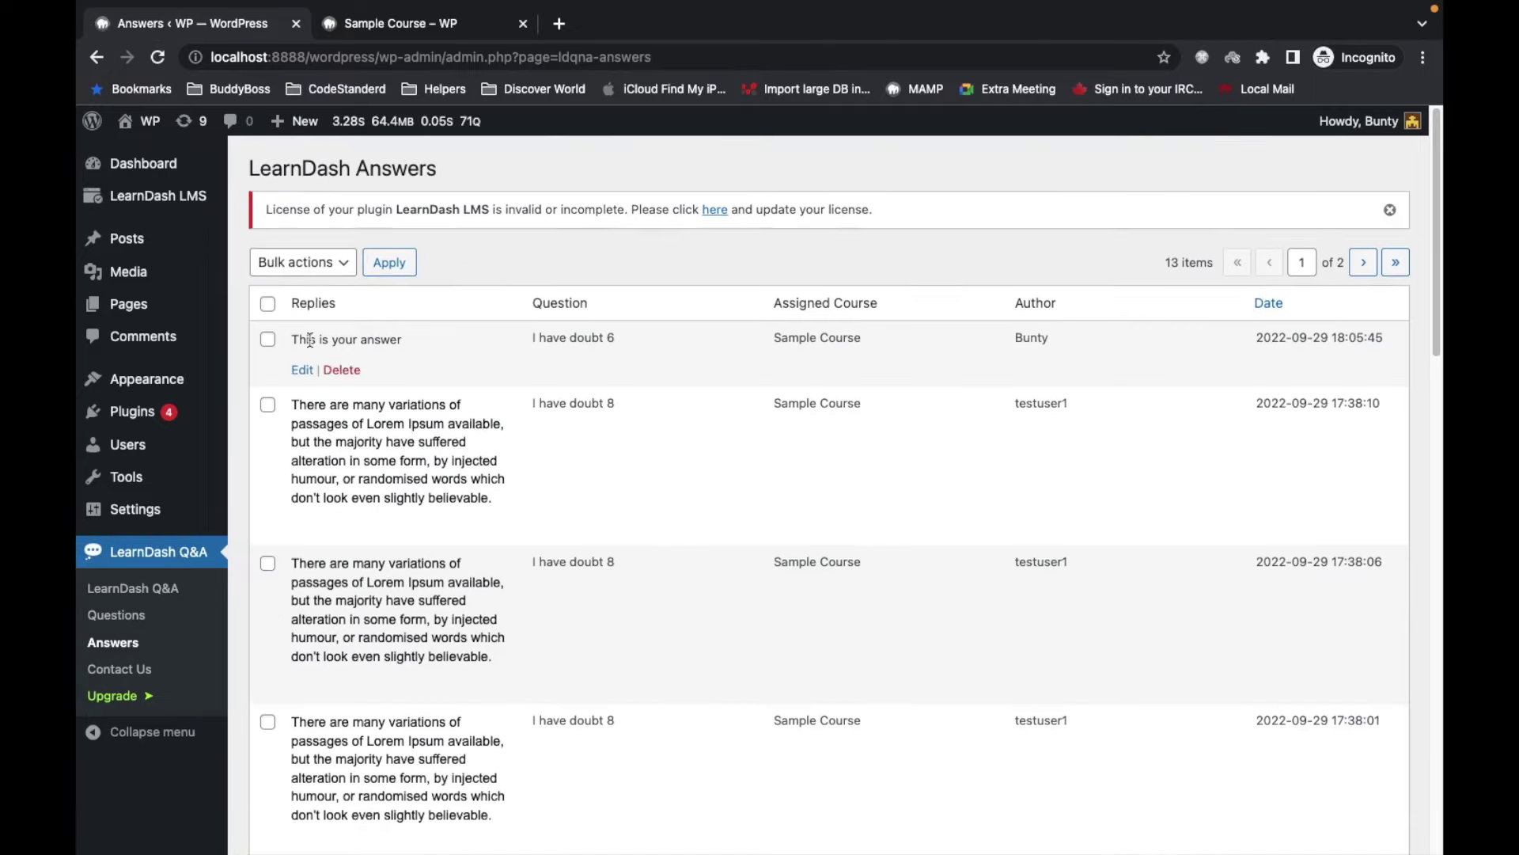
click(302, 370)
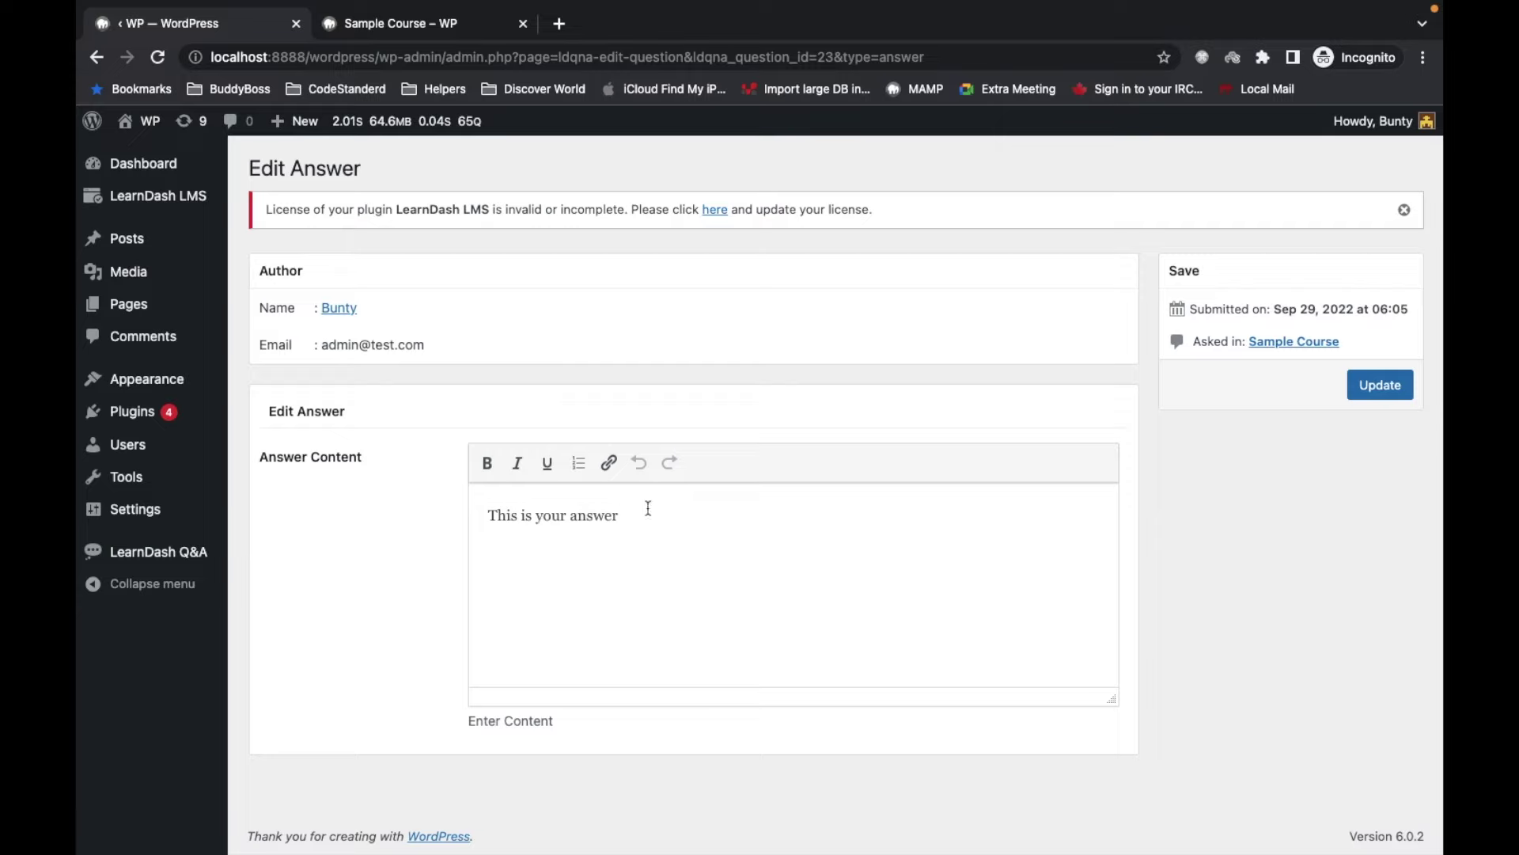
text(ED)
text(ITED)
- Save the edited answer and reload the course's Q&A list
click(1381, 388)
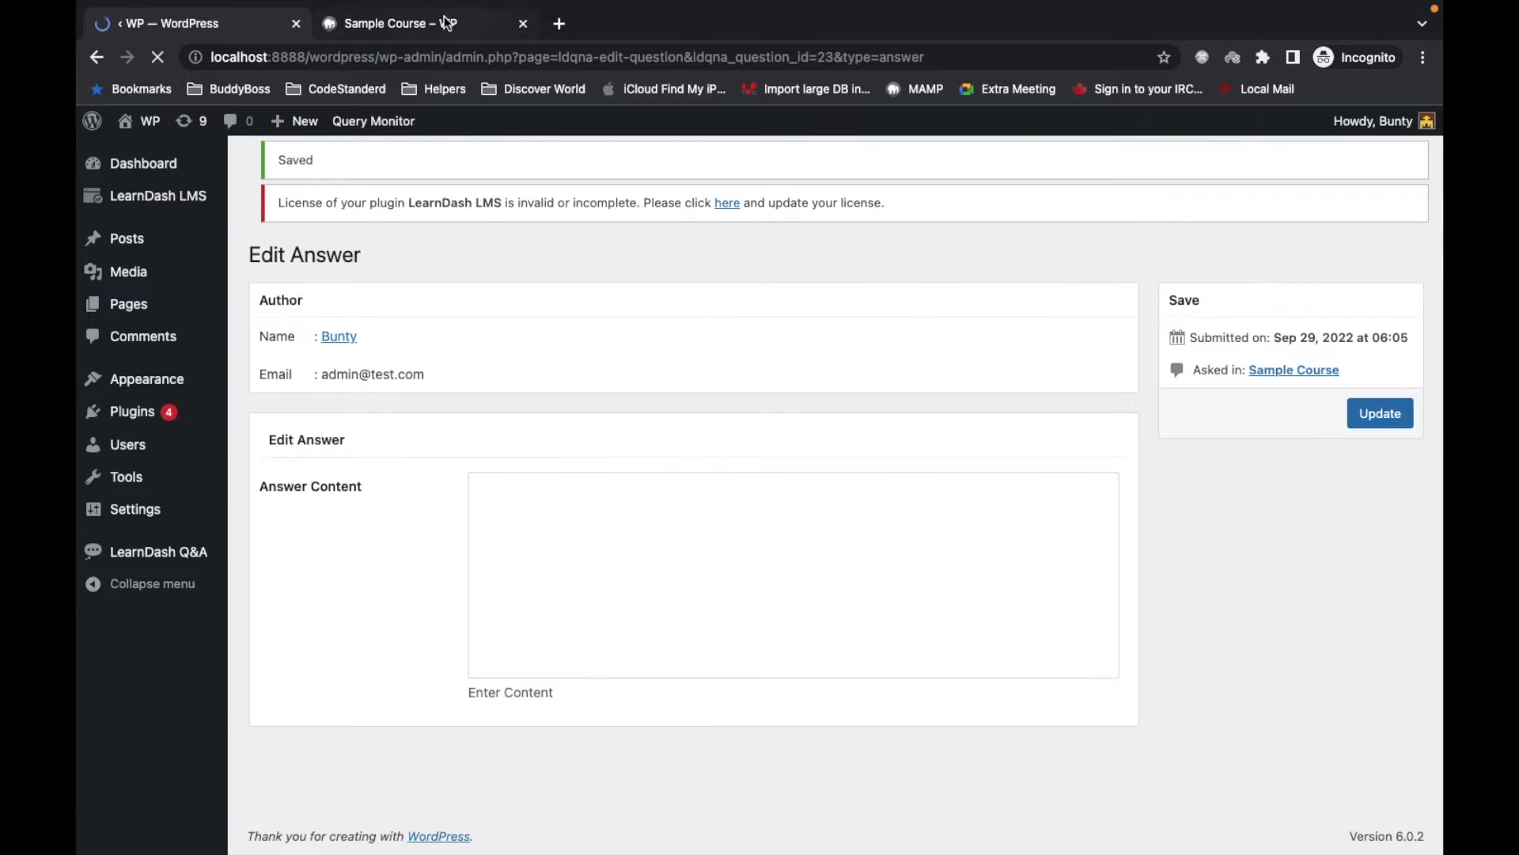
click(446, 23)
click(157, 57)
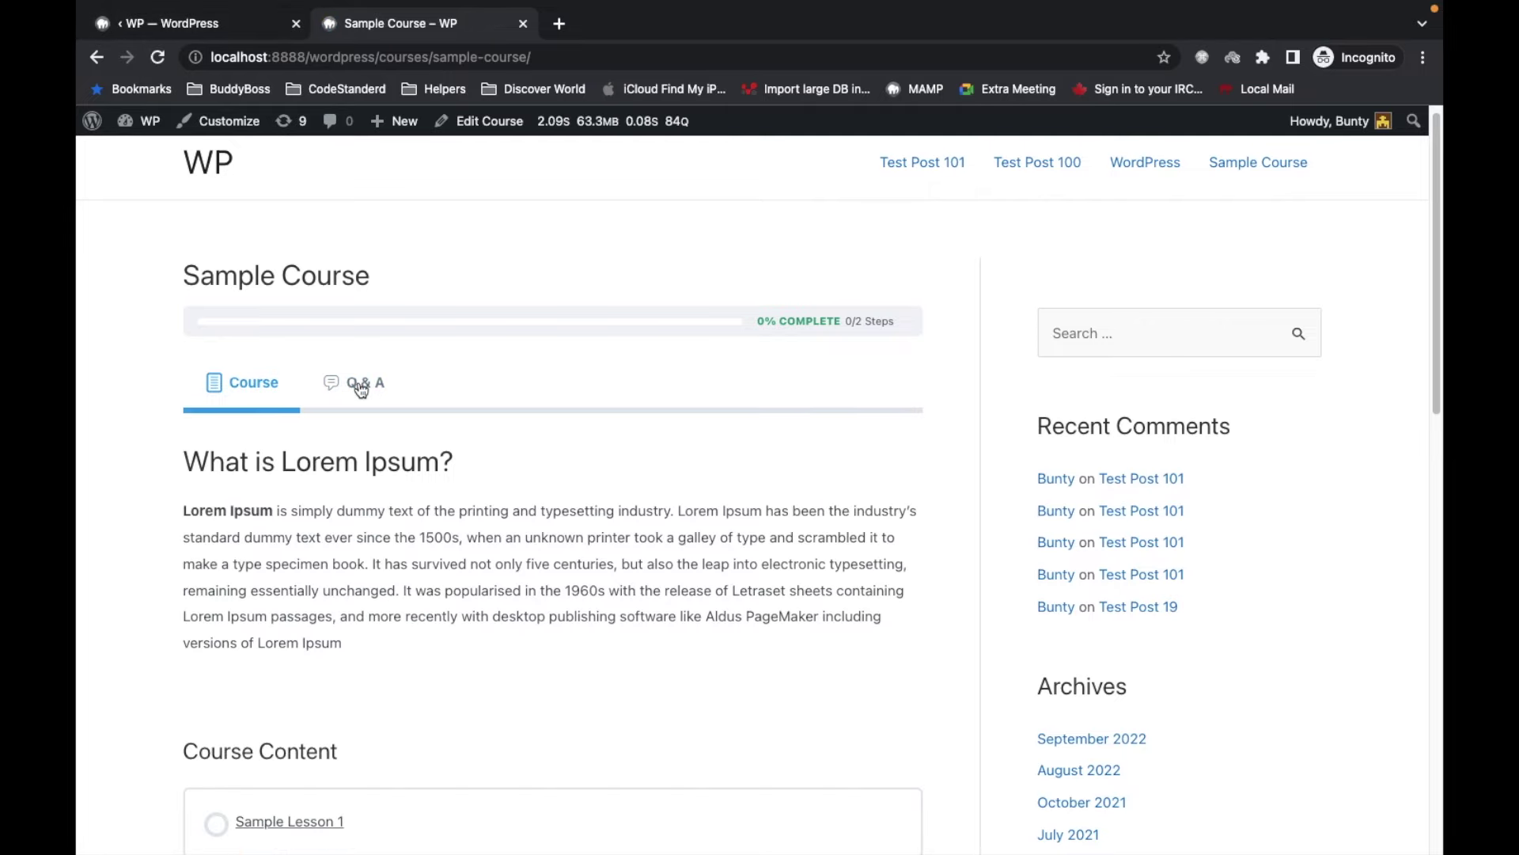
click(360, 385)
scroll(396, 332, down, 3)
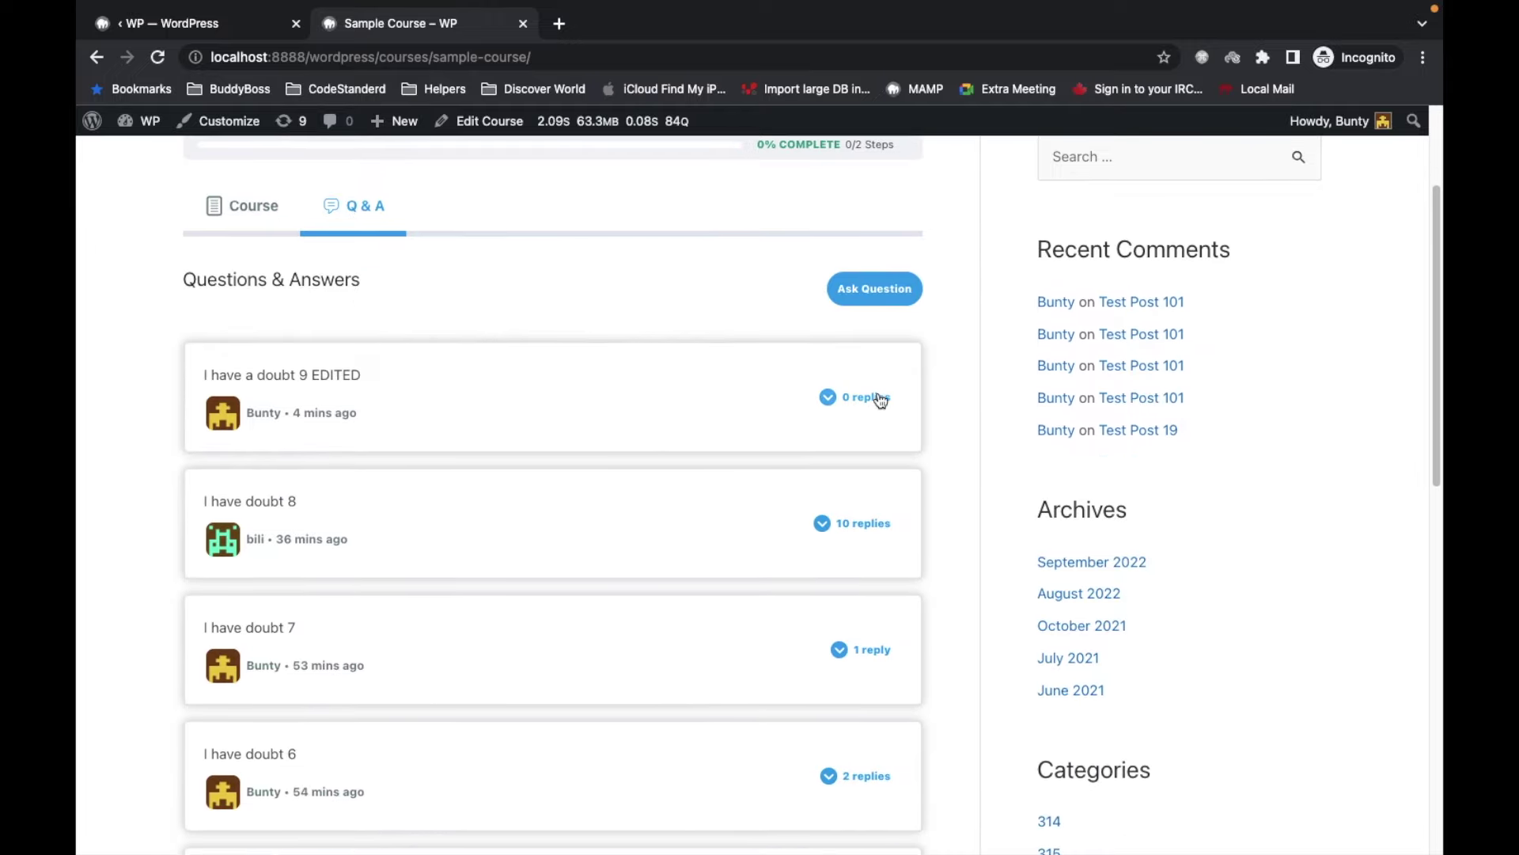
scroll(864, 654, down, 2)
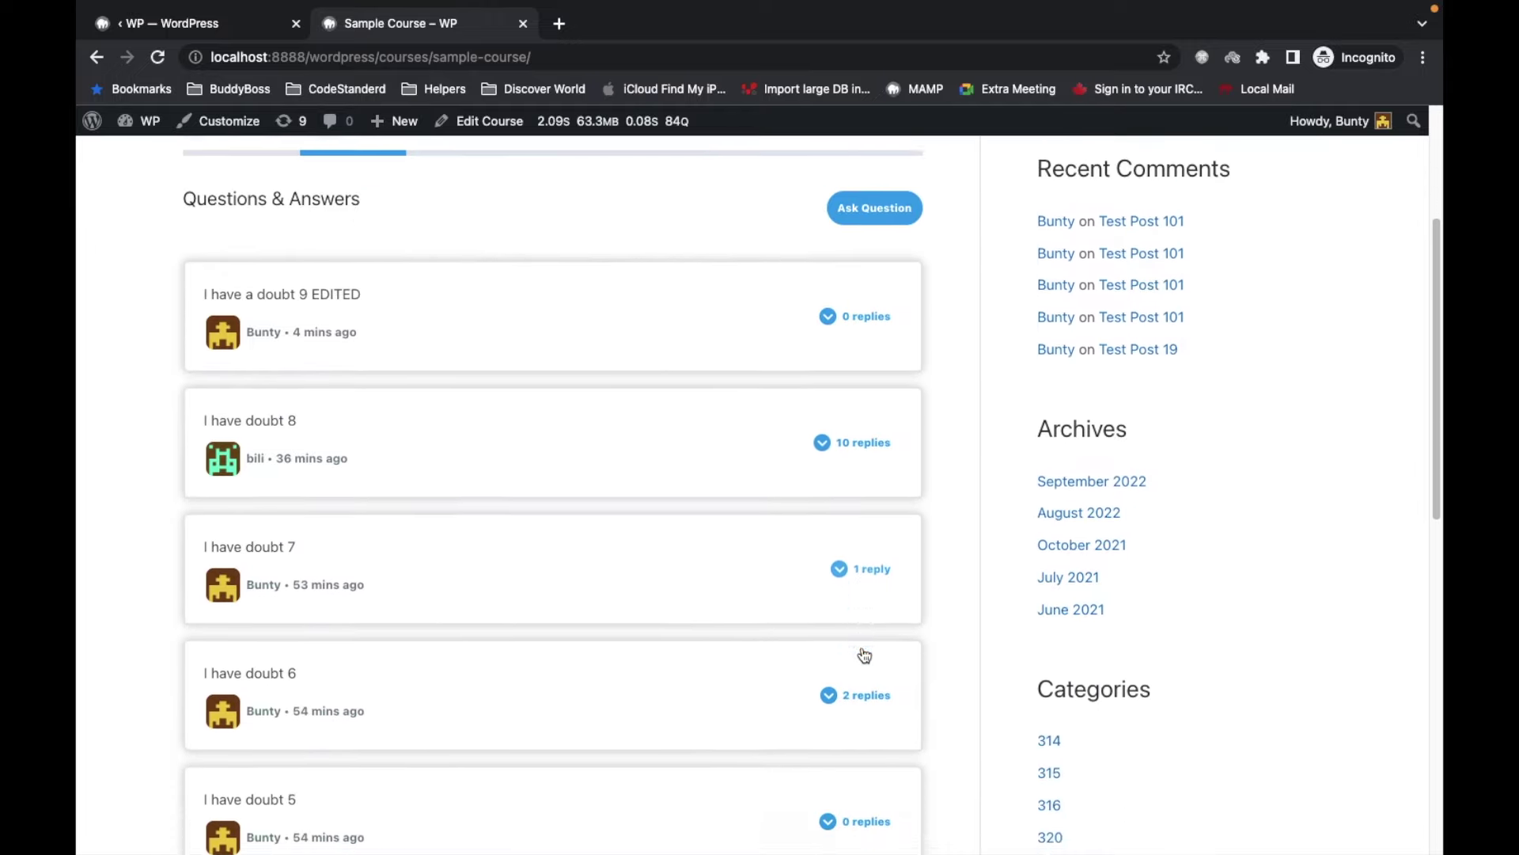
- Confirm reply 'This is your answer EDITED' under 'I have doubt 6', then view the Users list
click(873, 601)
scroll(614, 538, down, 2)
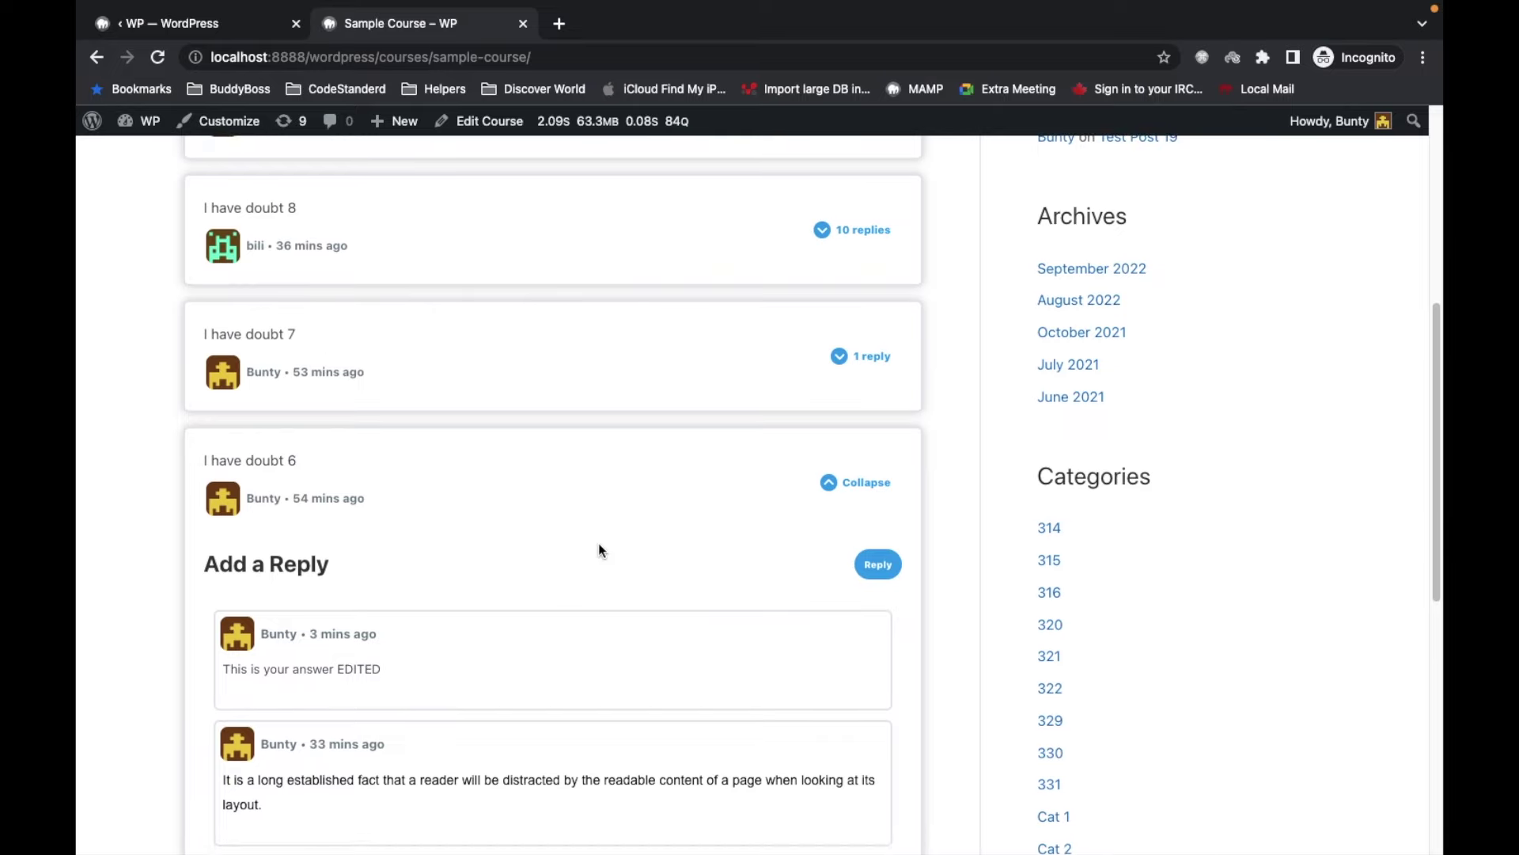
drag(224, 670, 382, 669)
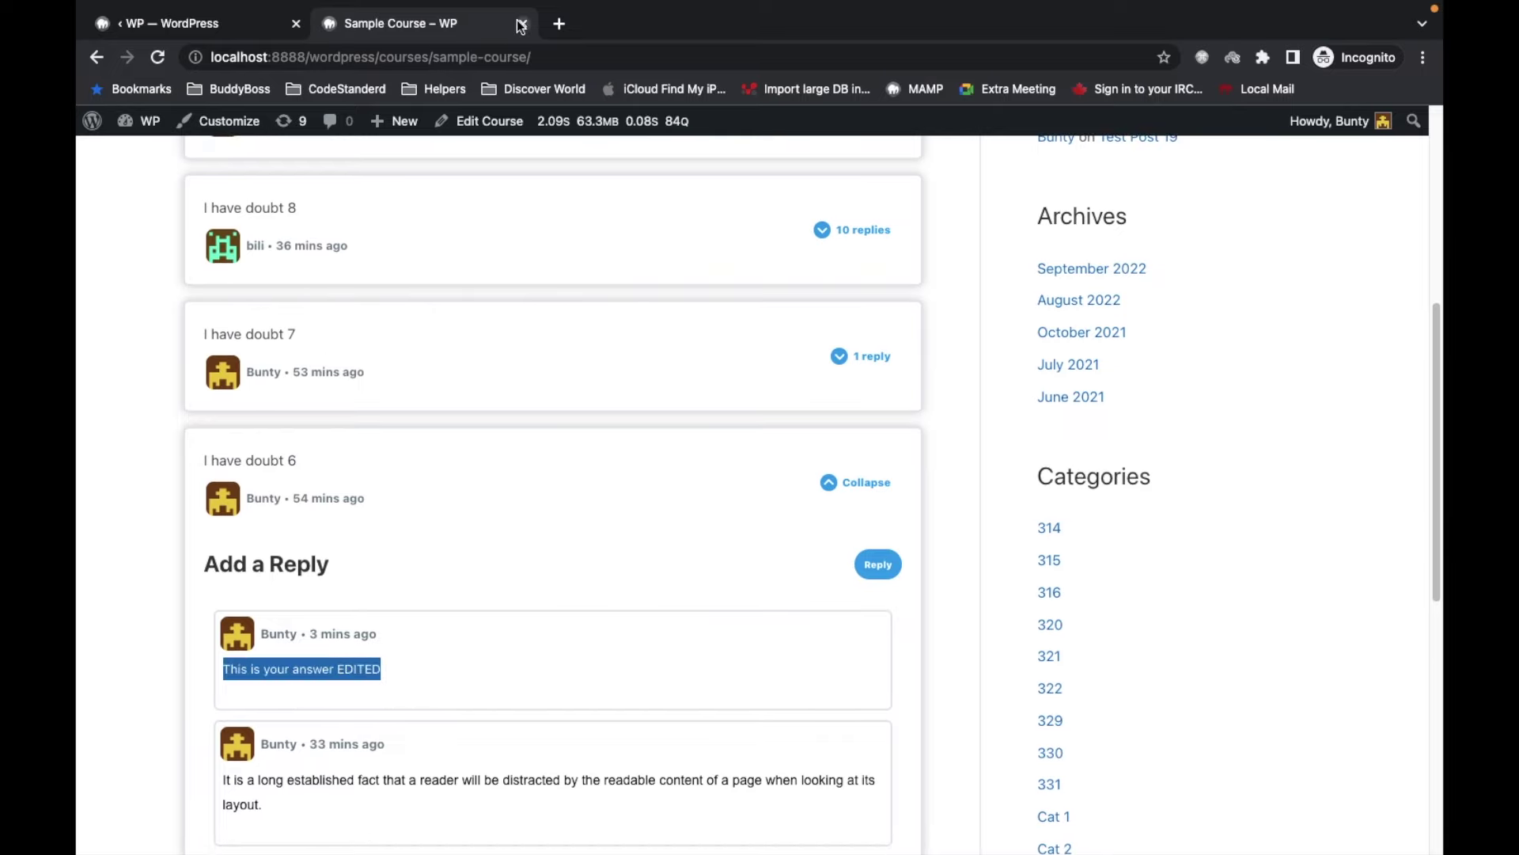
click(238, 35)
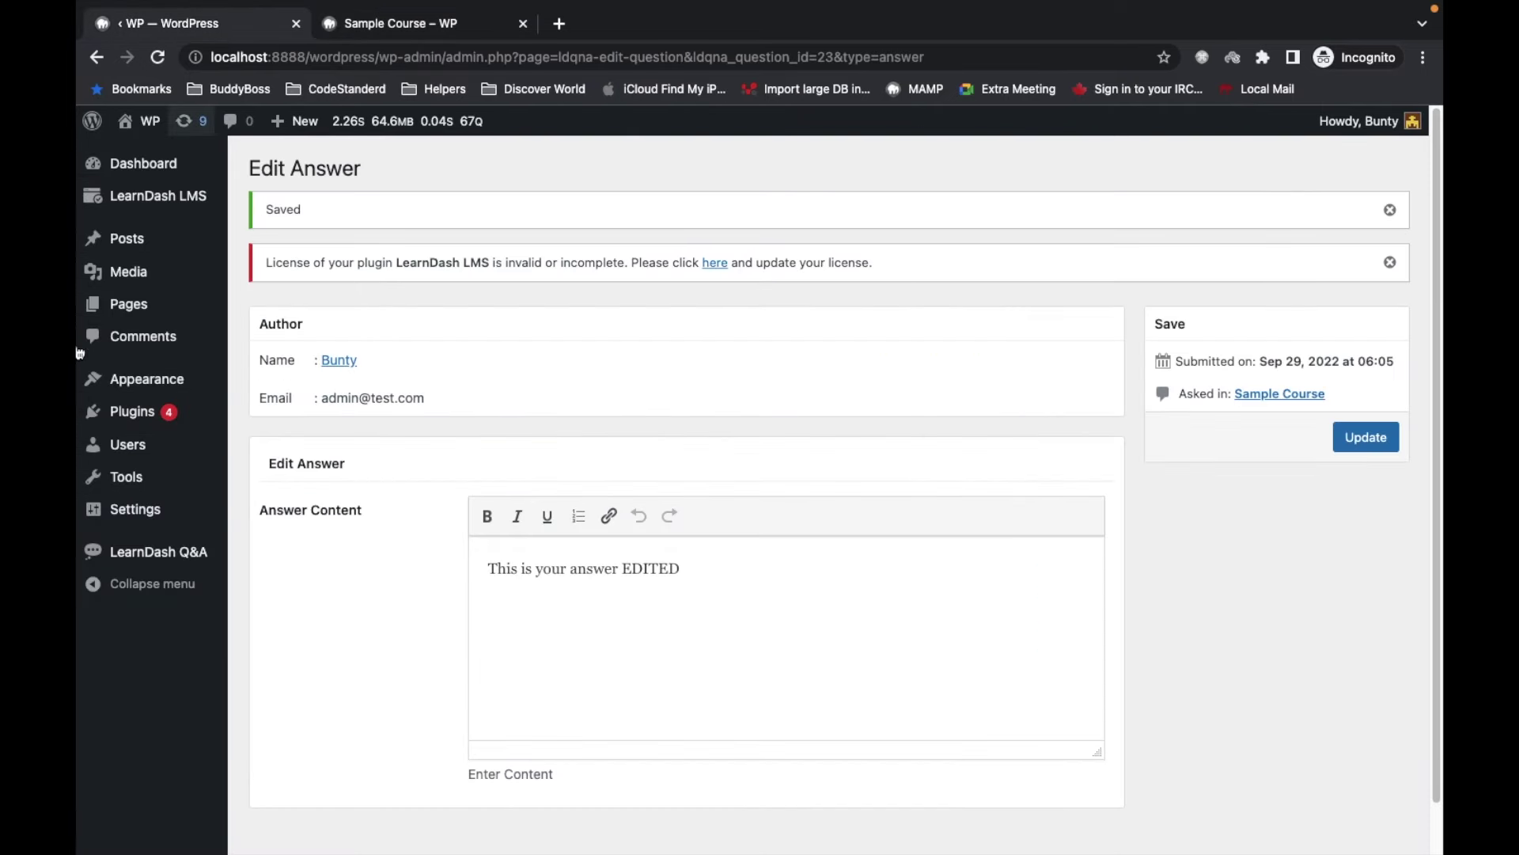
click(127, 450)
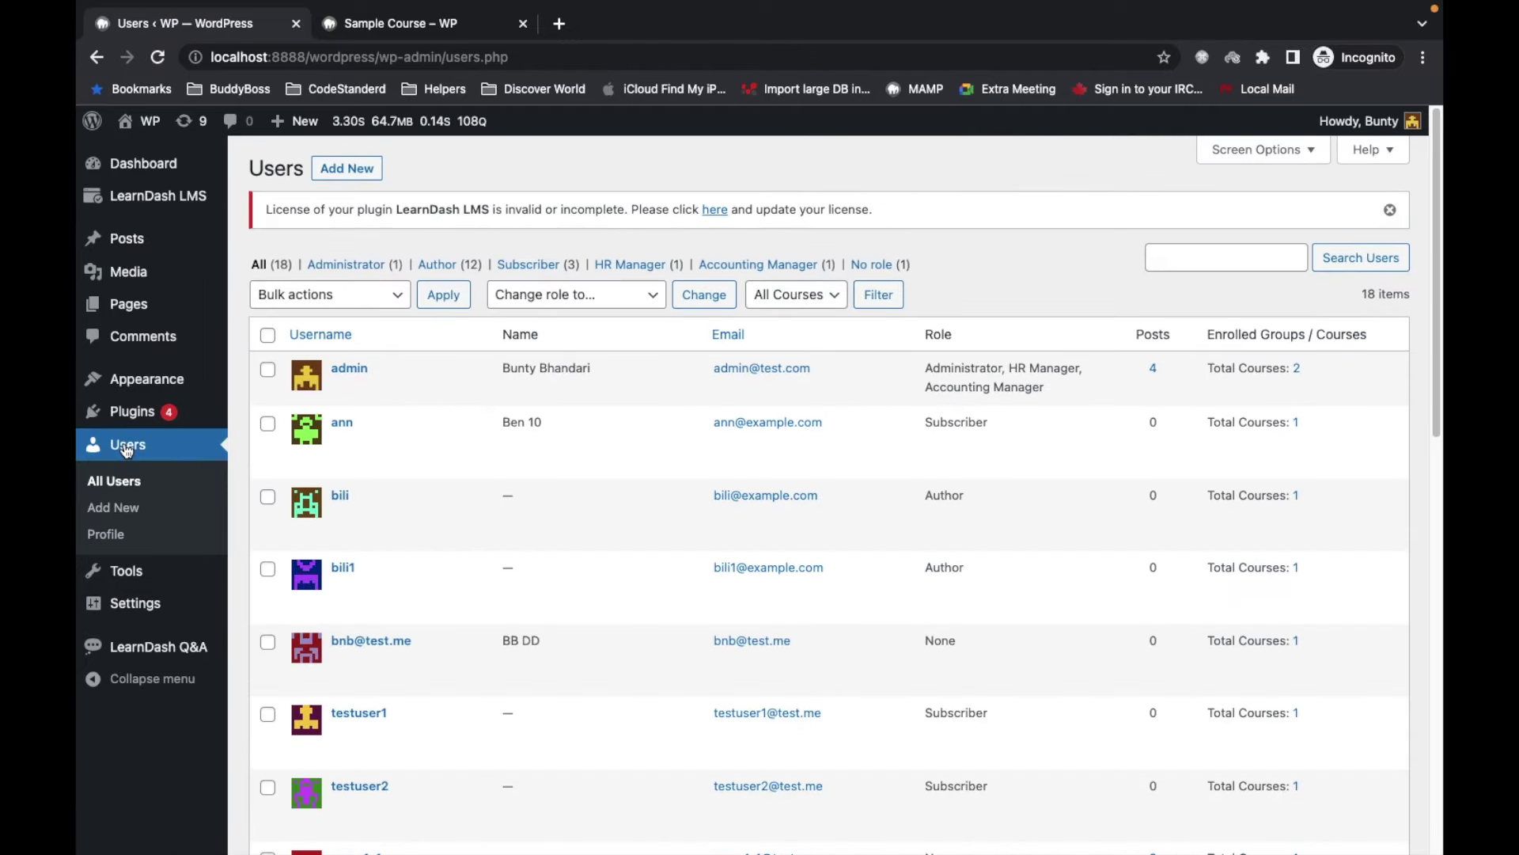
- Filter users to Subscriber (3) and switch into the first subscriber, Ben 10
click(409, 32)
scroll(866, 253, up, 1)
scroll(867, 253, up, 3)
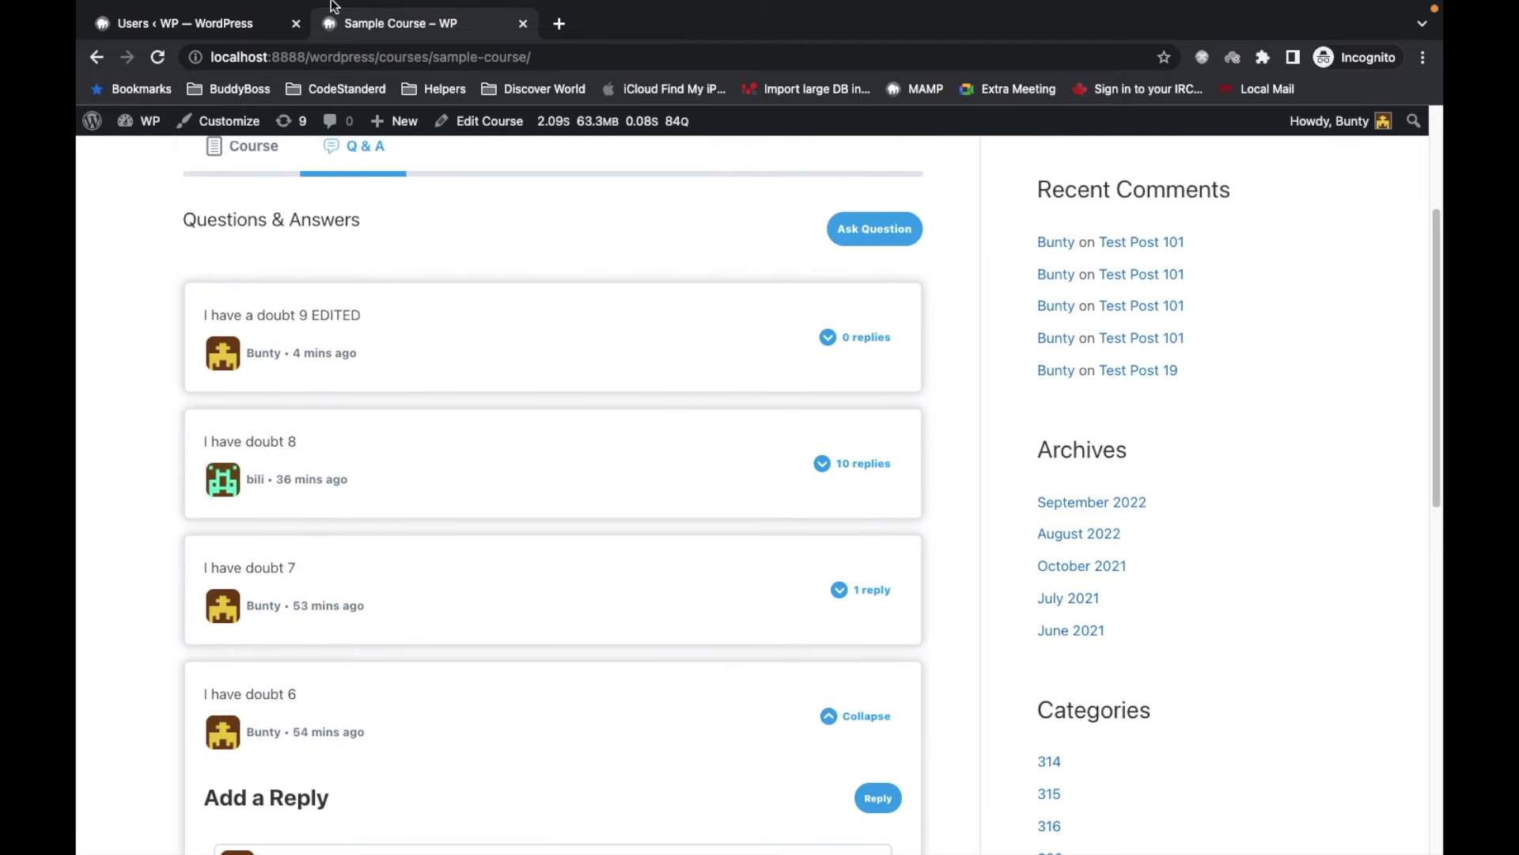
click(250, 31)
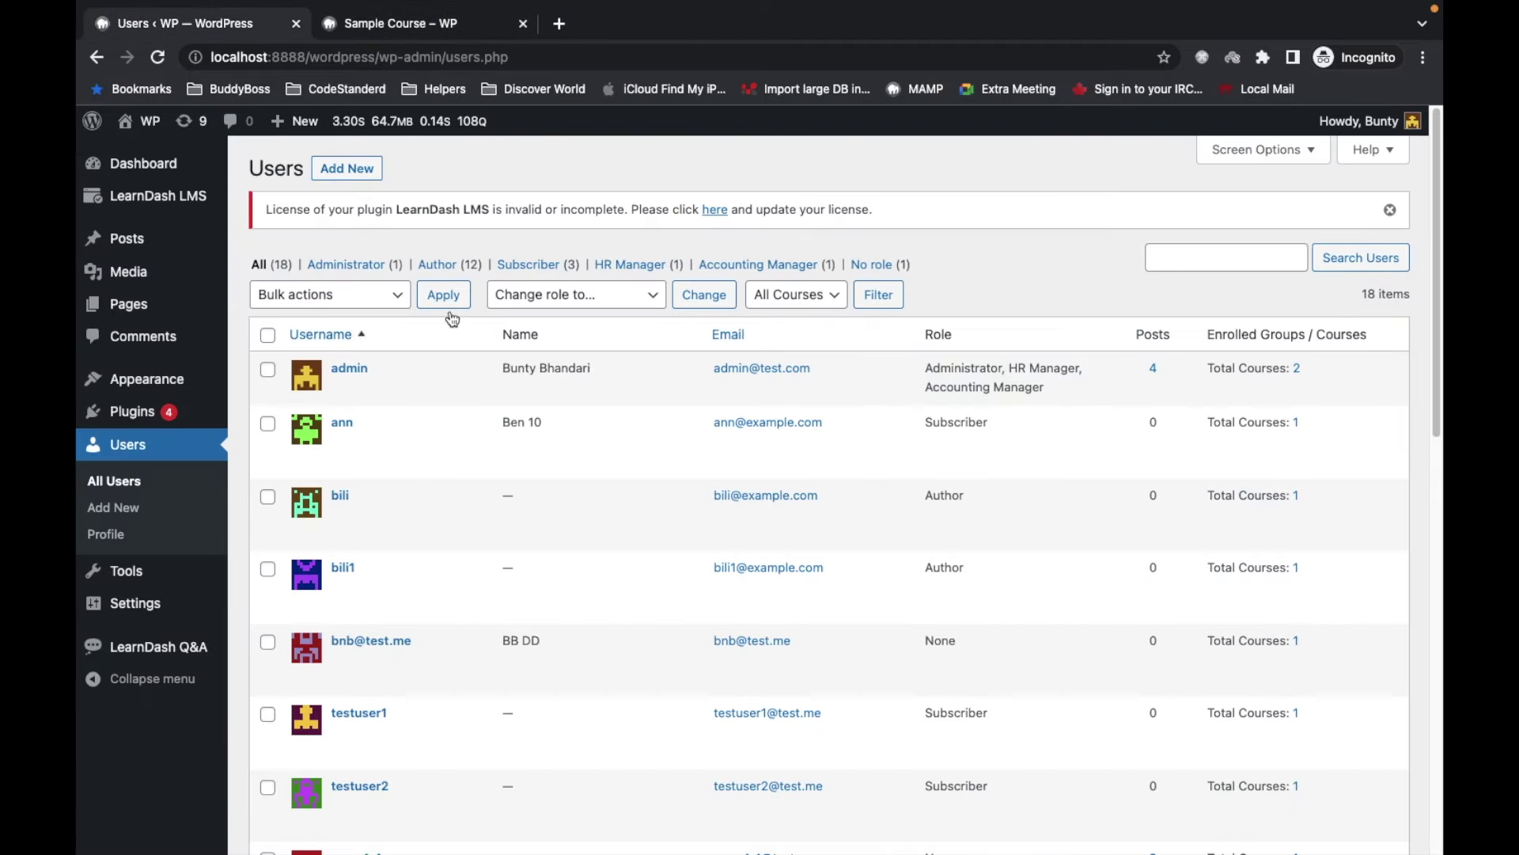
click(507, 265)
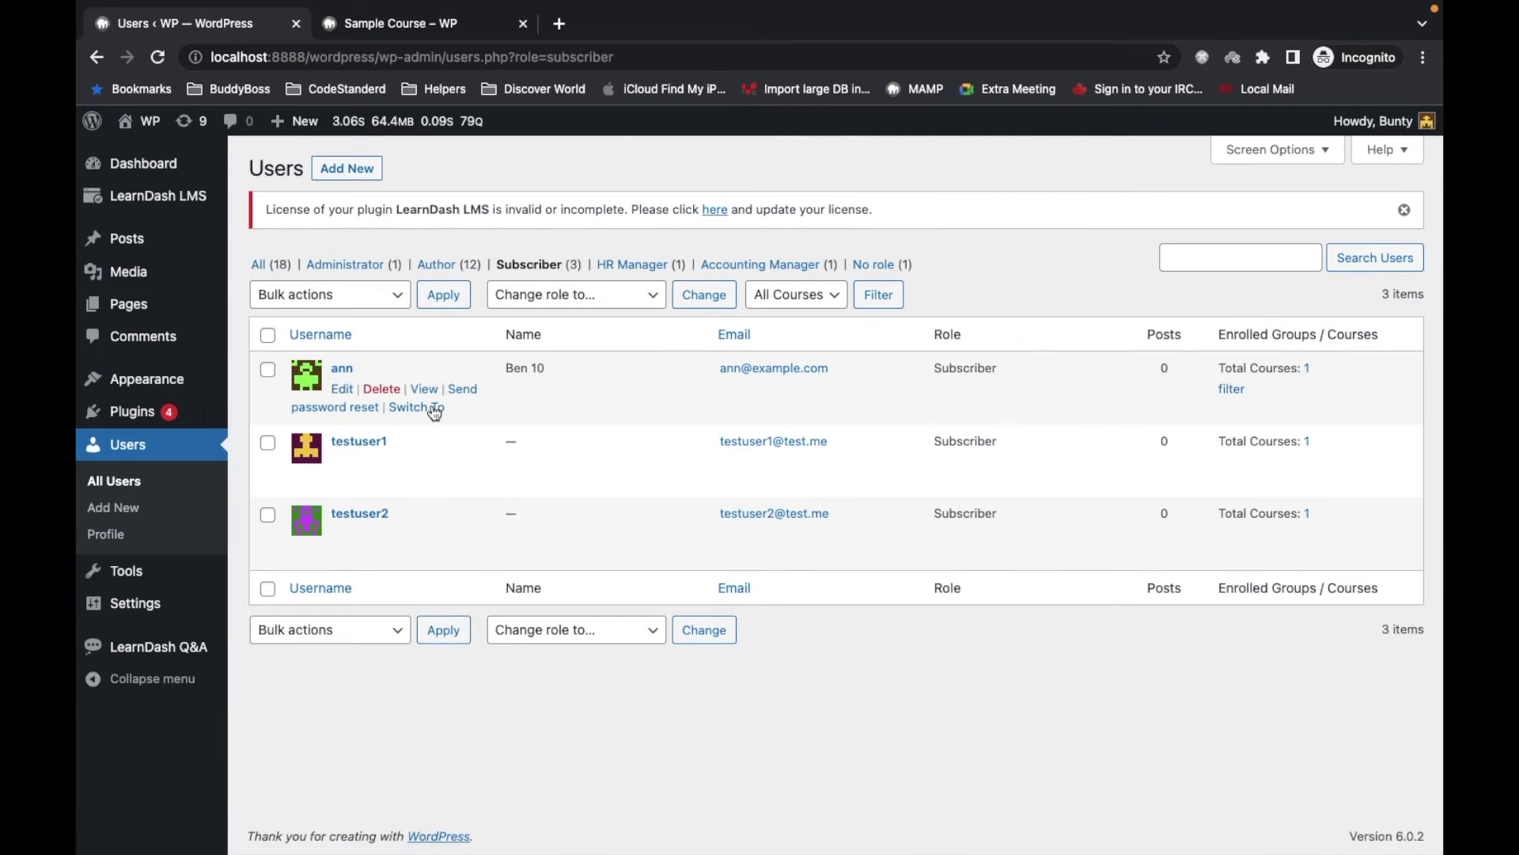
click(434, 410)
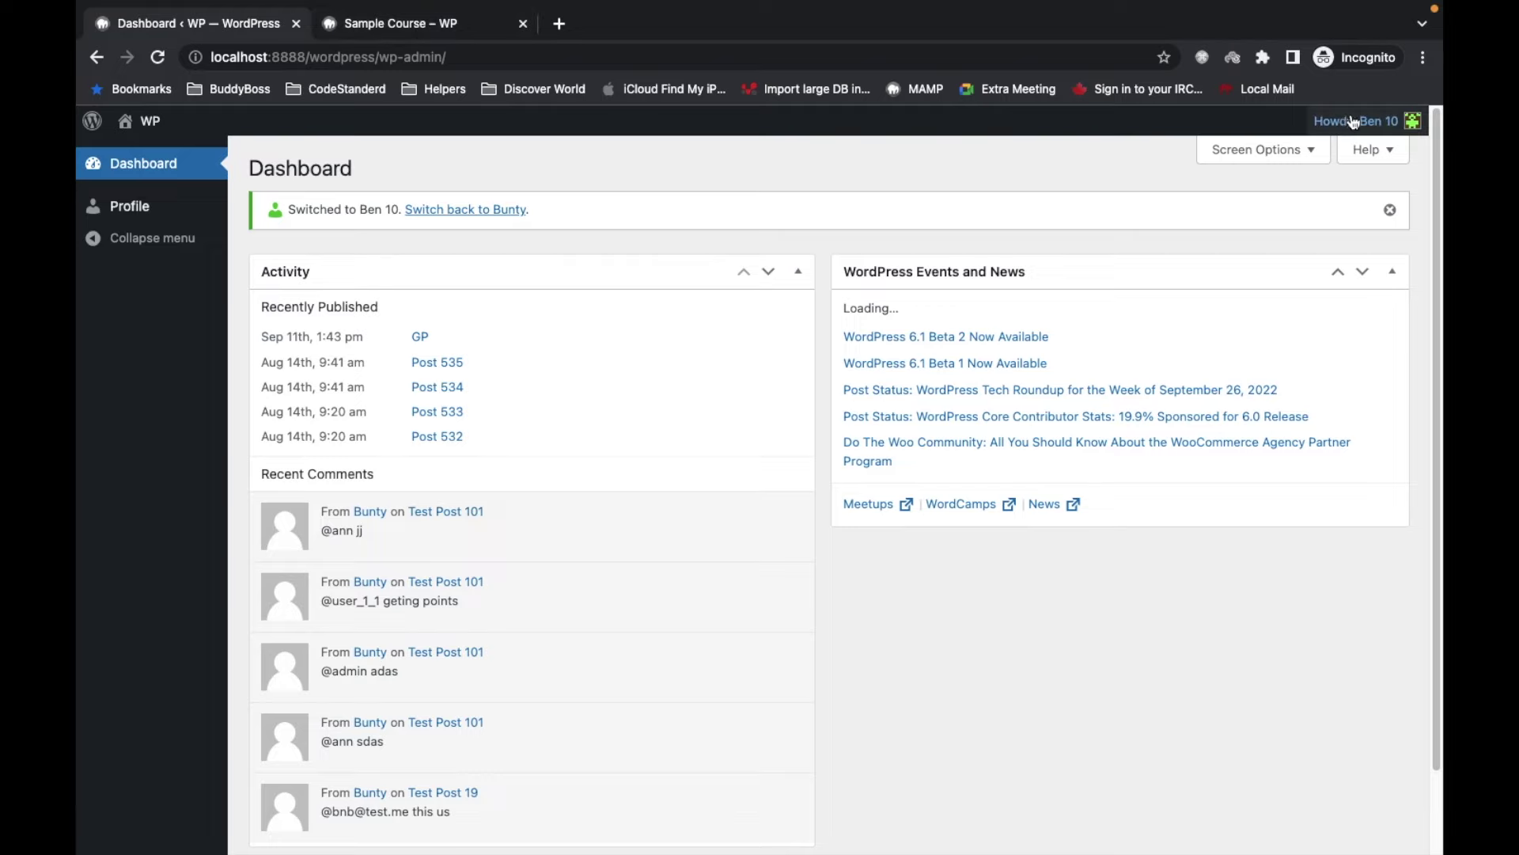
- Reload the Sample Course as Ben 10 and view its Q&A list
click(400, 23)
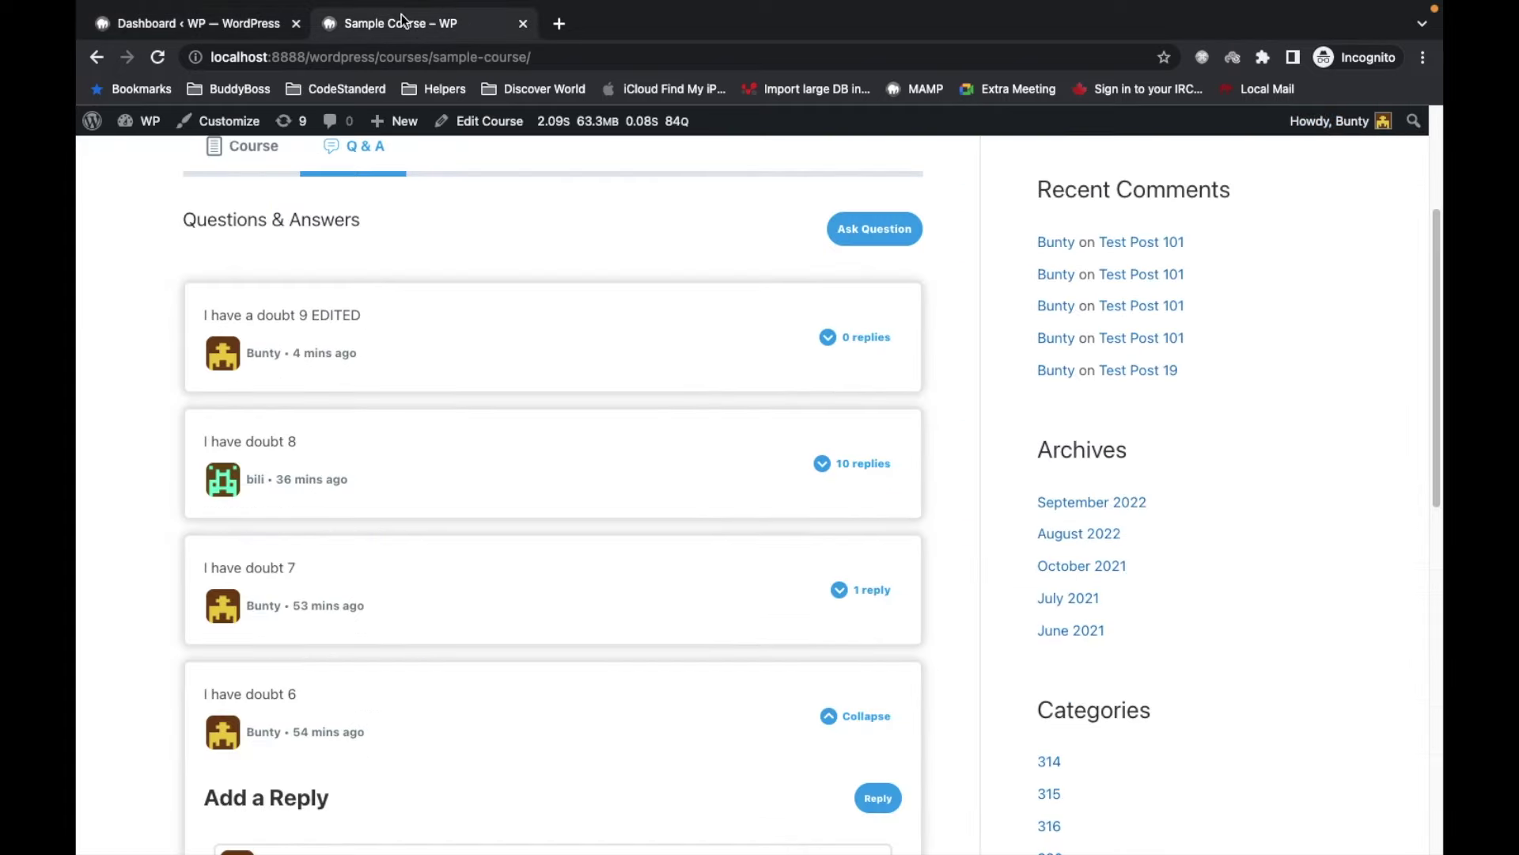
click(158, 59)
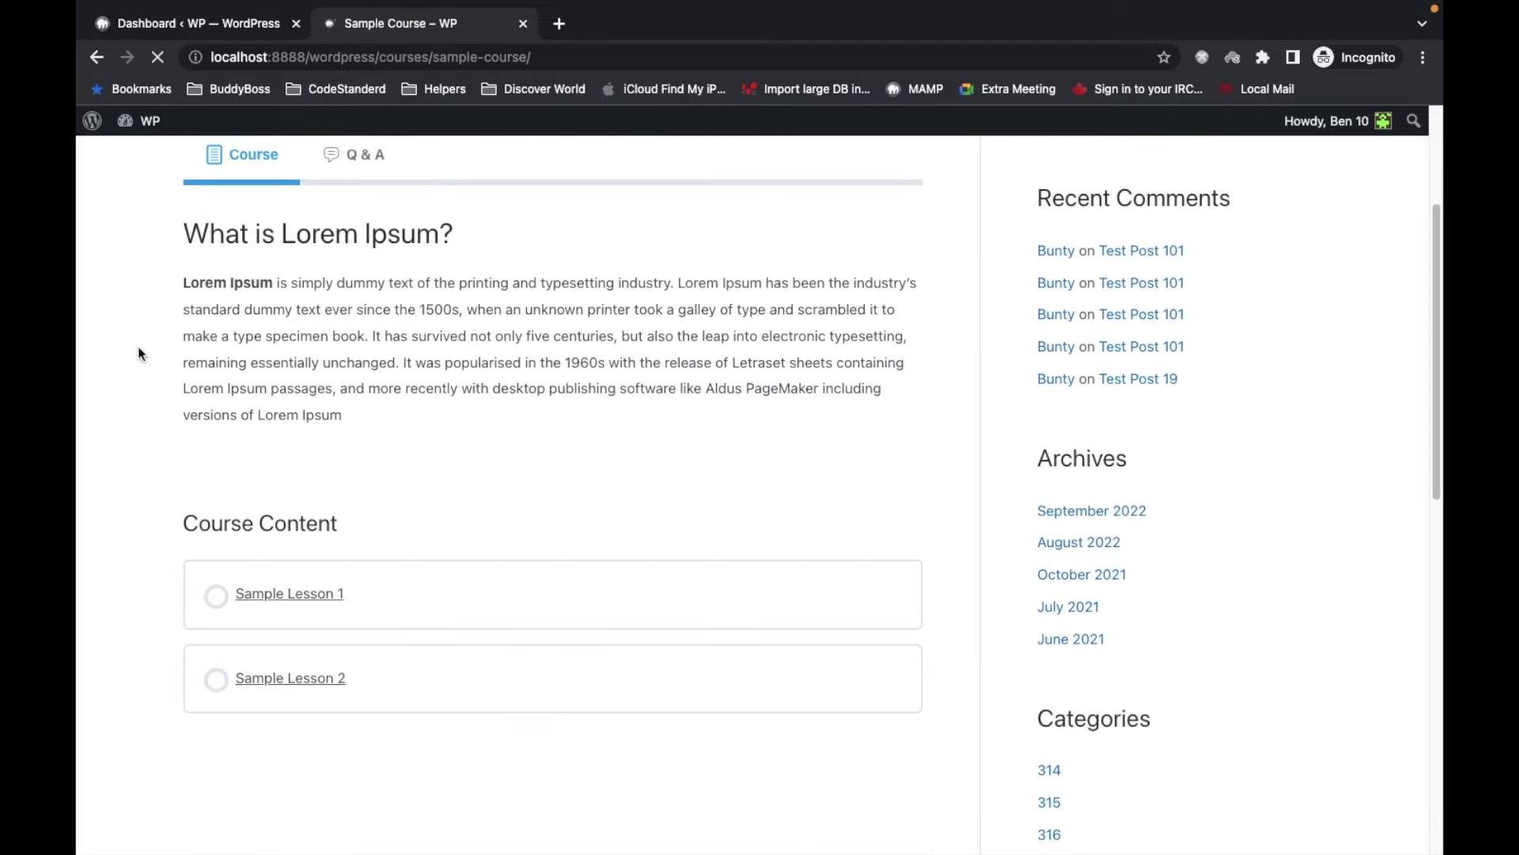
click(354, 241)
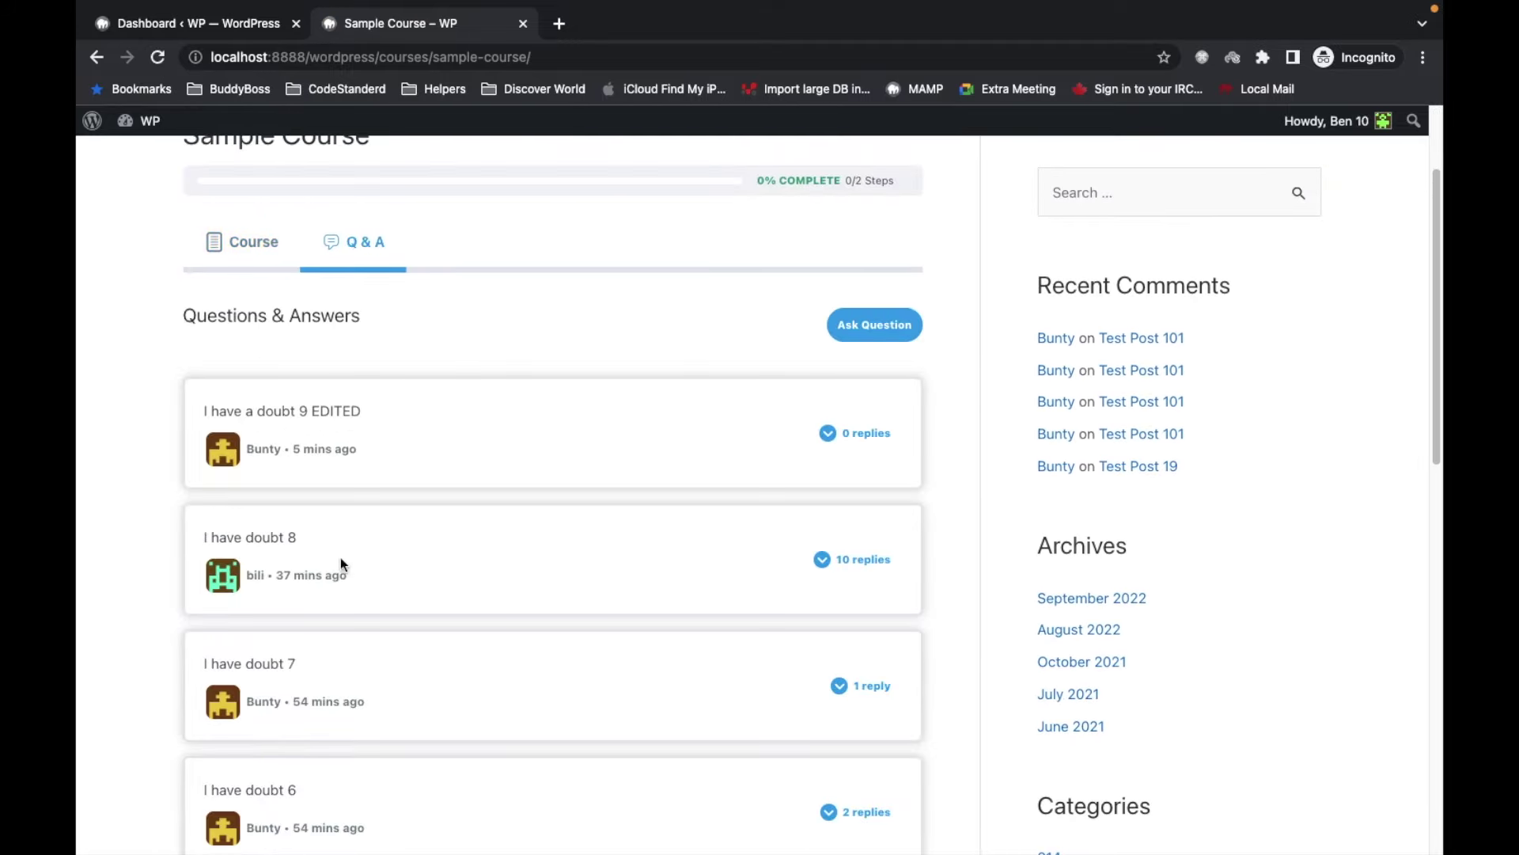
scroll(340, 564, down, 1)
scroll(414, 421, up, 5)
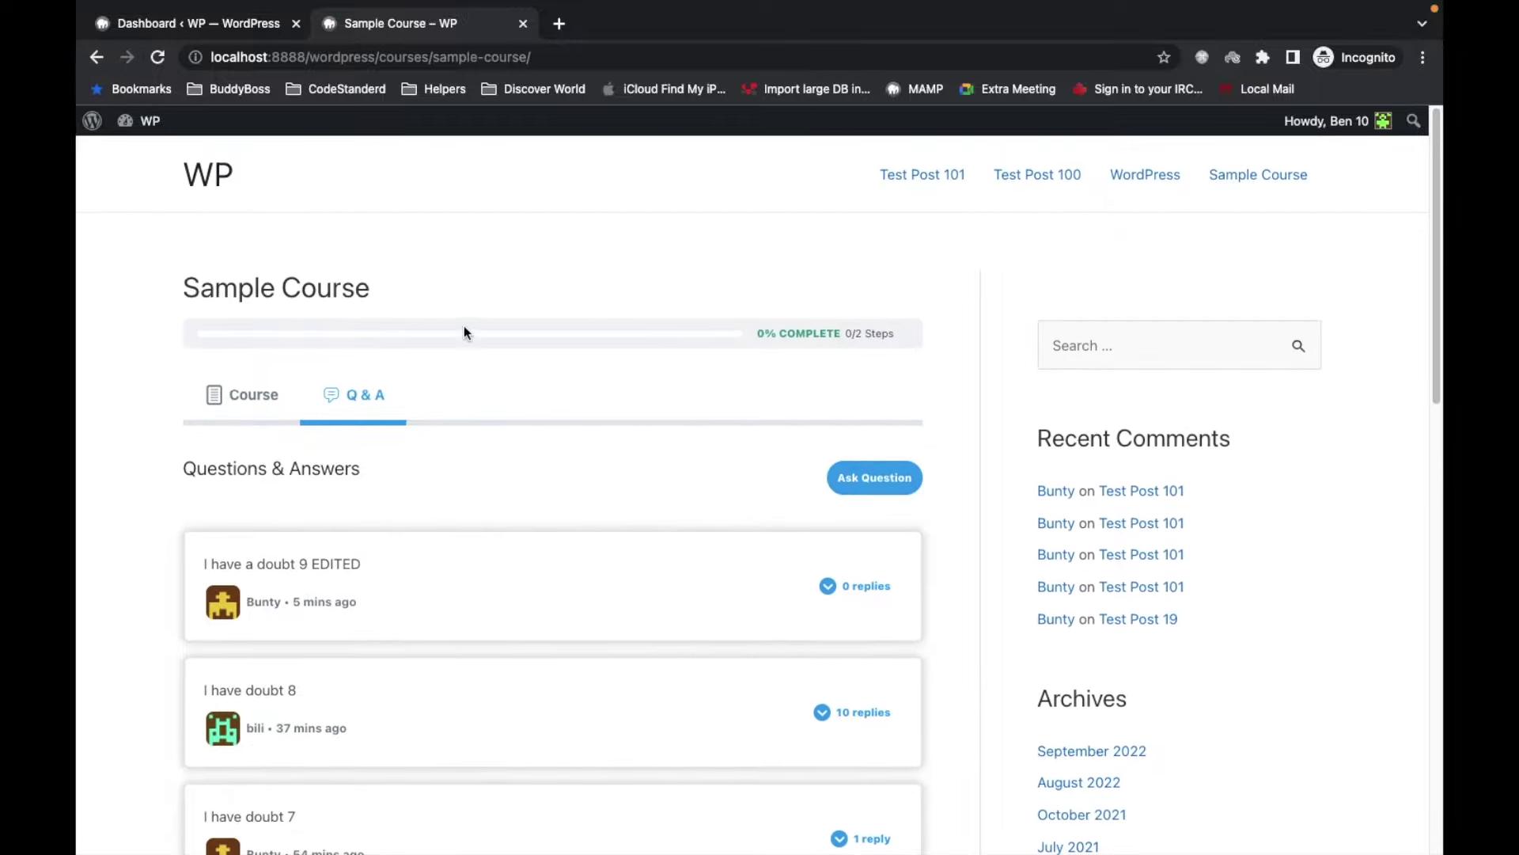
scroll(475, 344, up, 1)
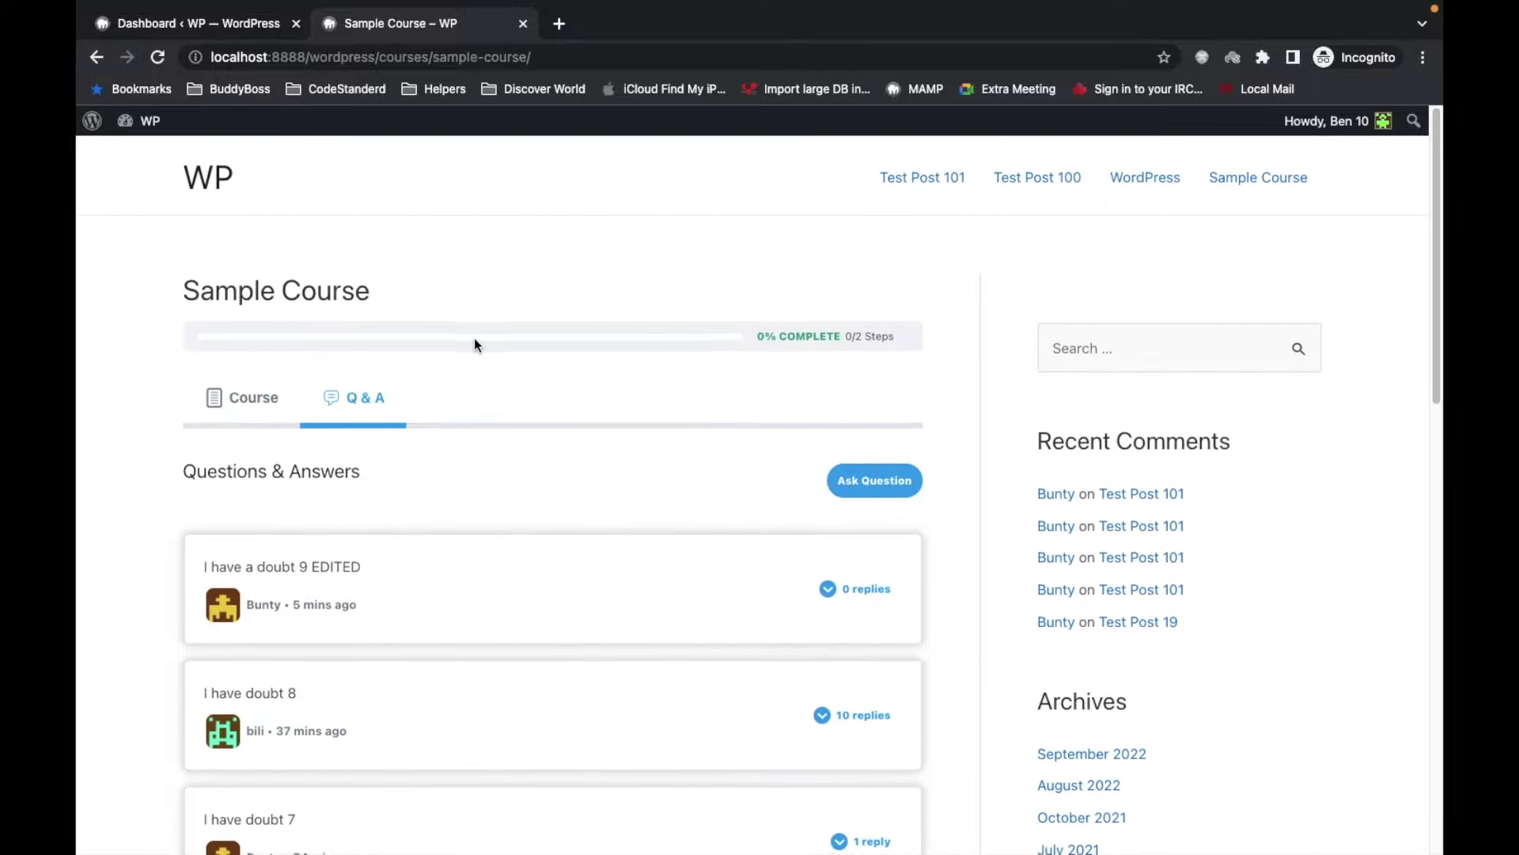
- Go to the free WordPress course page and enroll in it
click(1148, 176)
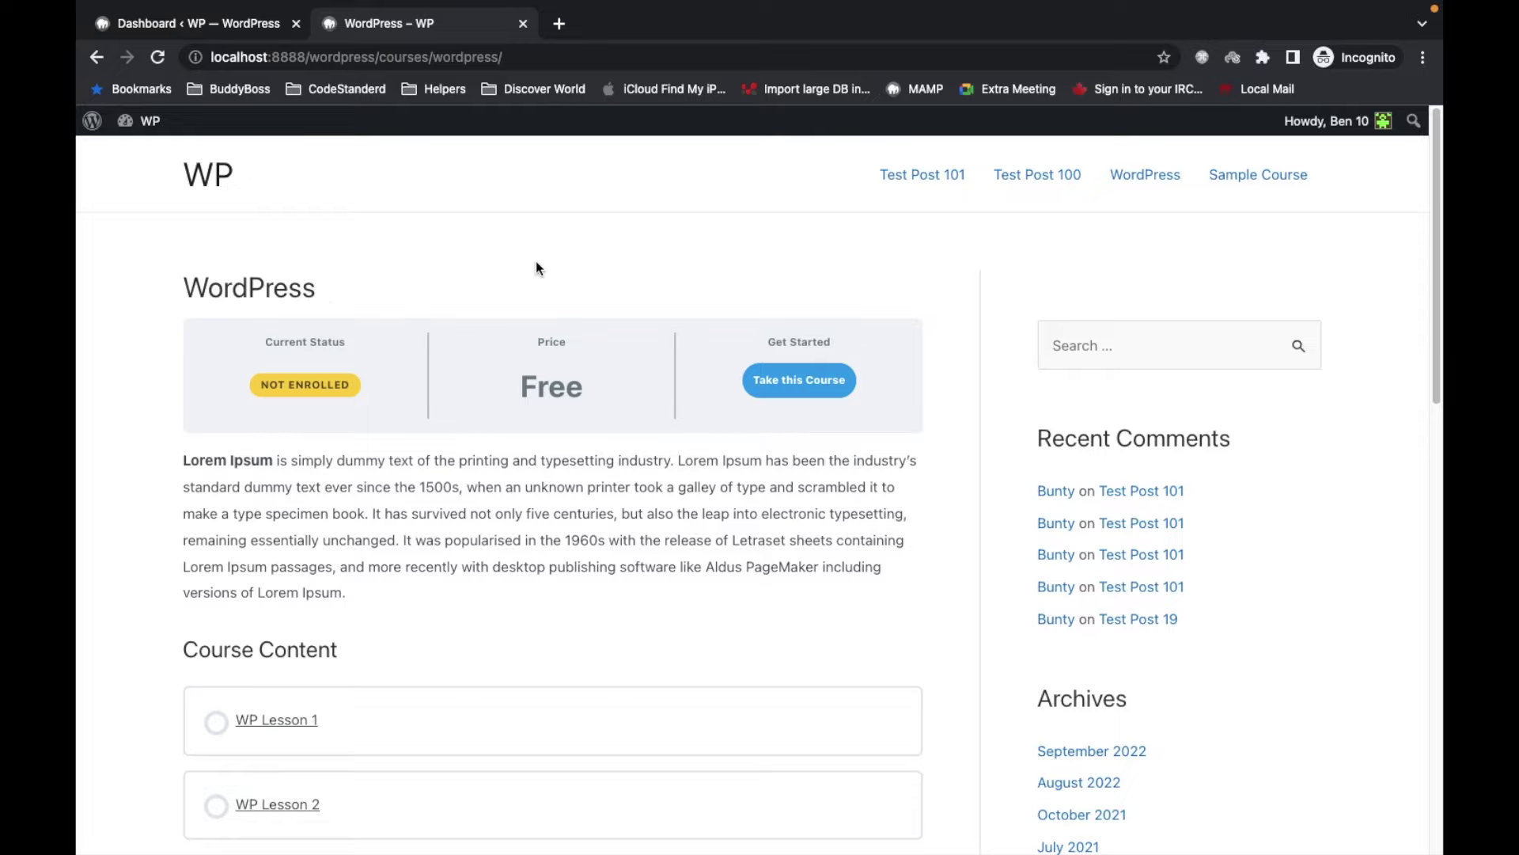
scroll(401, 240, down, 3)
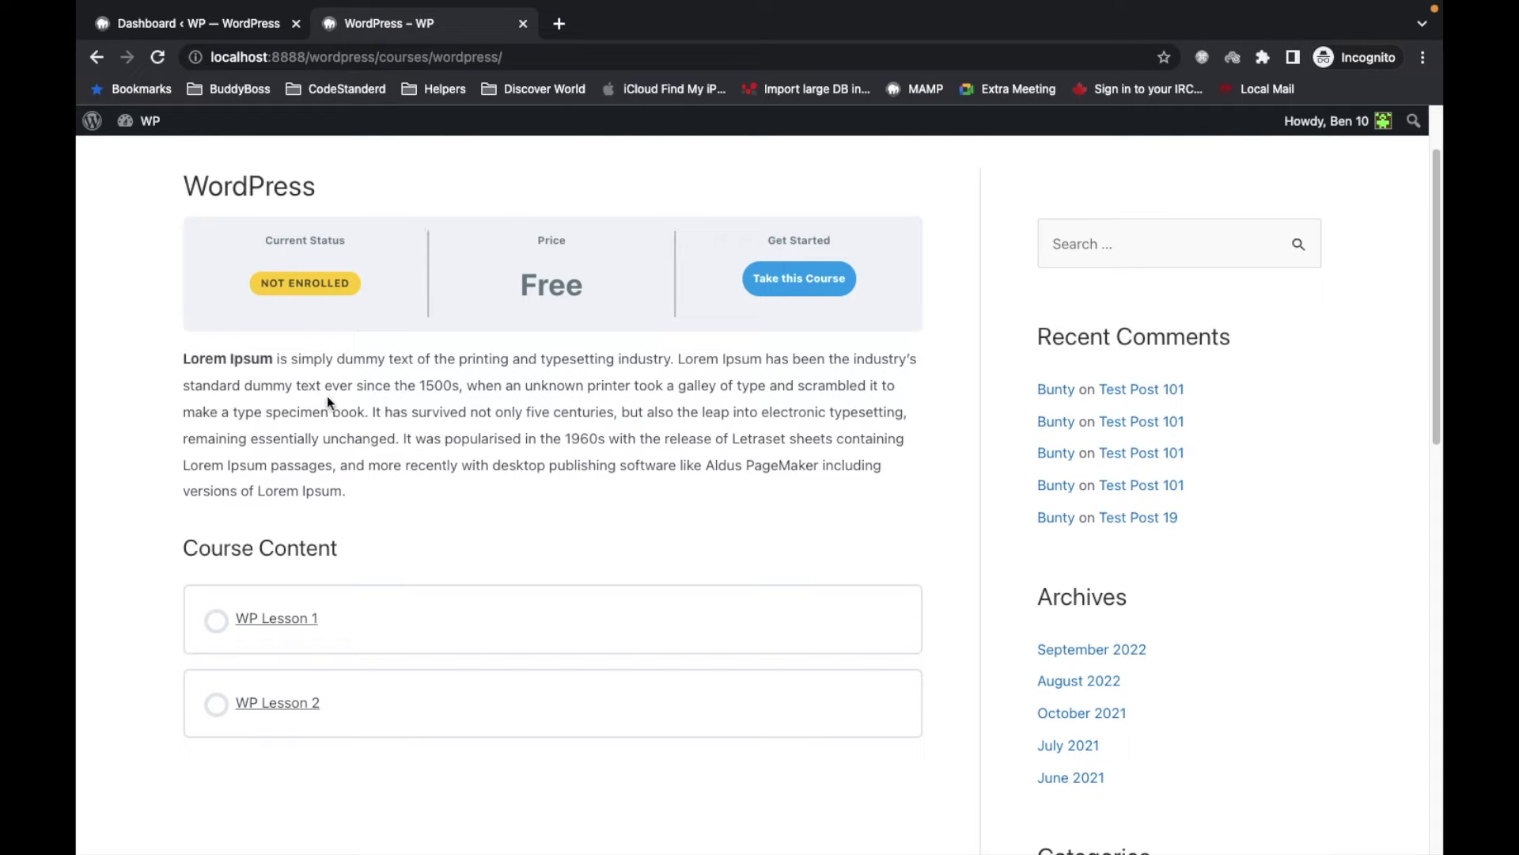
scroll(327, 402, up, 2)
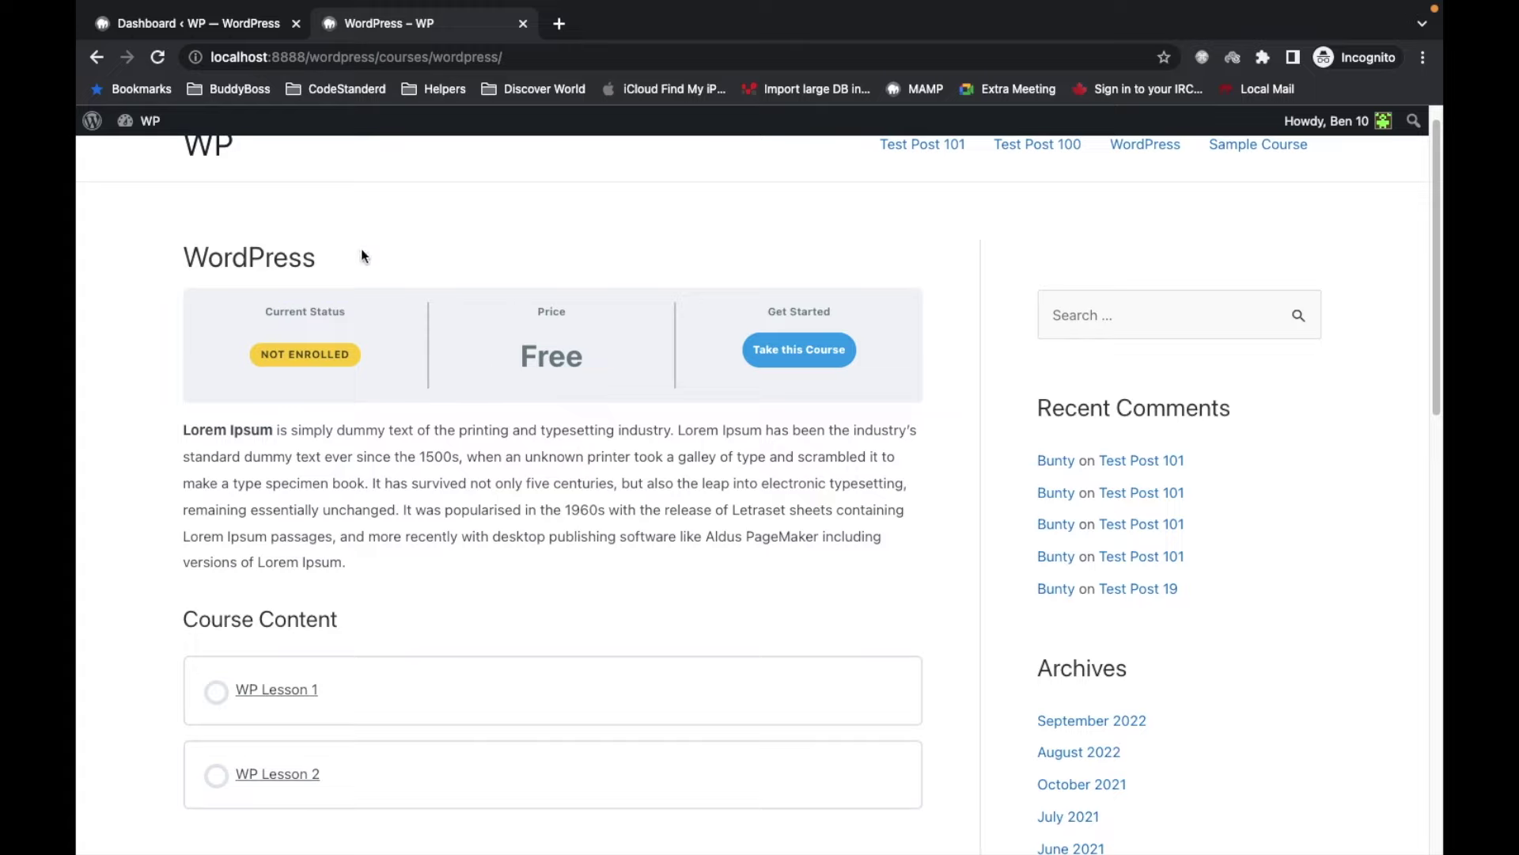
click(798, 355)
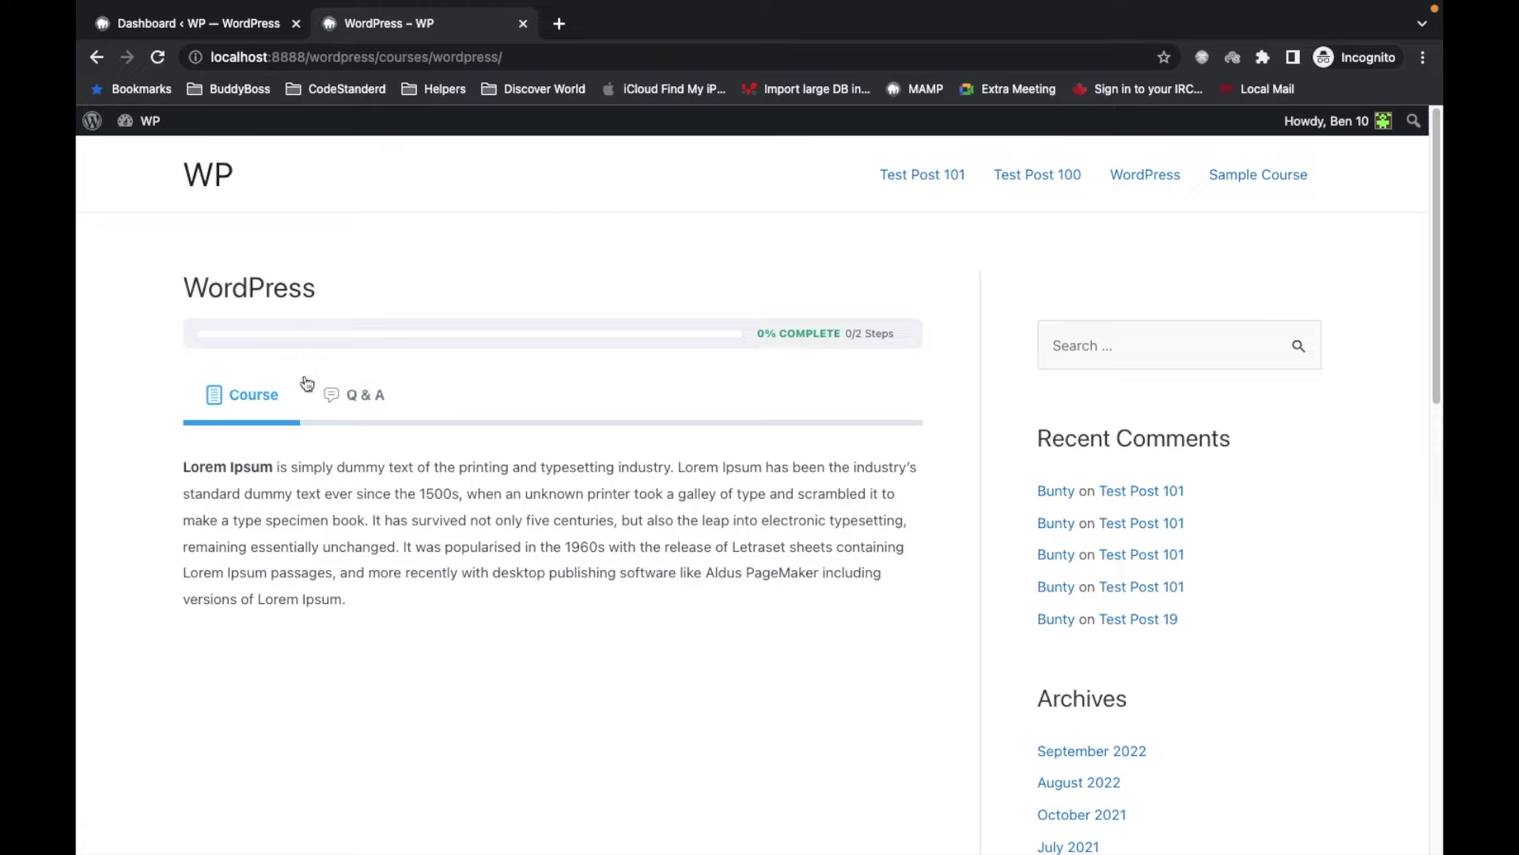
- View the WordPress course's Q&A tab, which shows no questions found
click(361, 400)
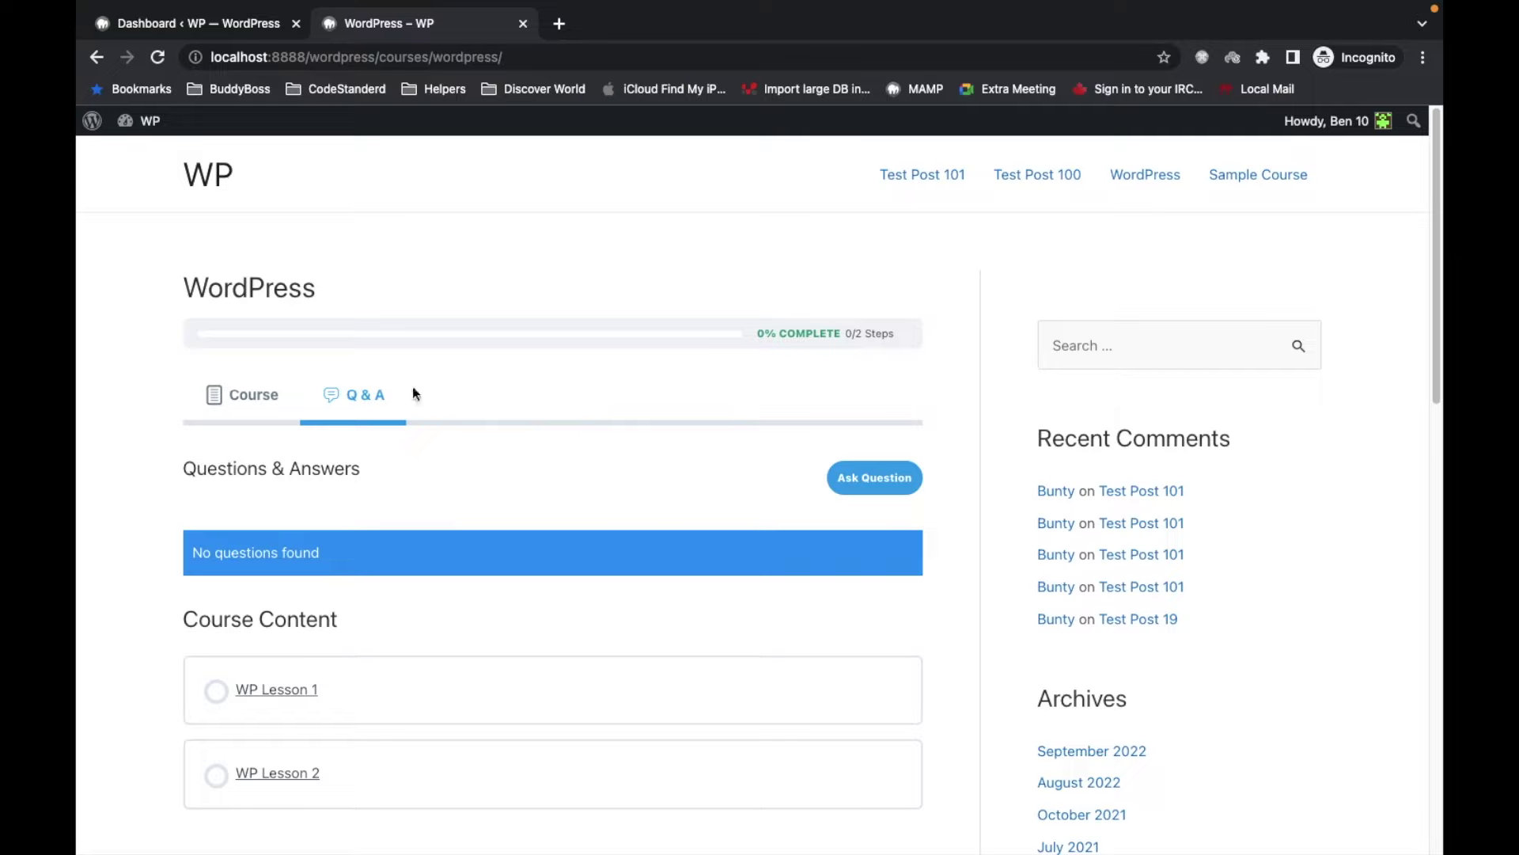
scroll(576, 322, down, 2)
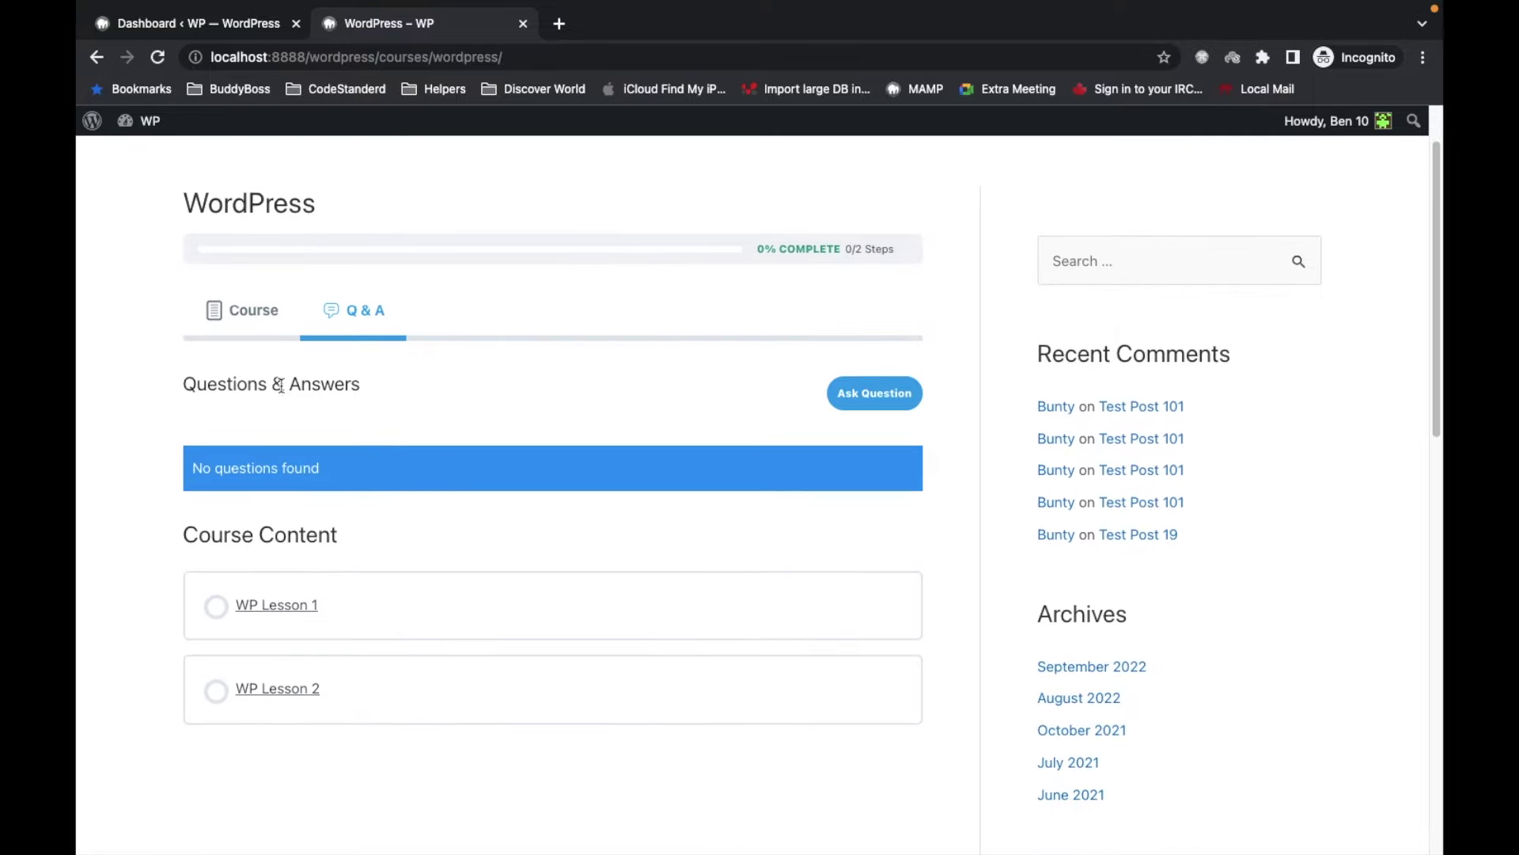
scroll(374, 281, up, 1)
scroll(374, 277, down, 1)
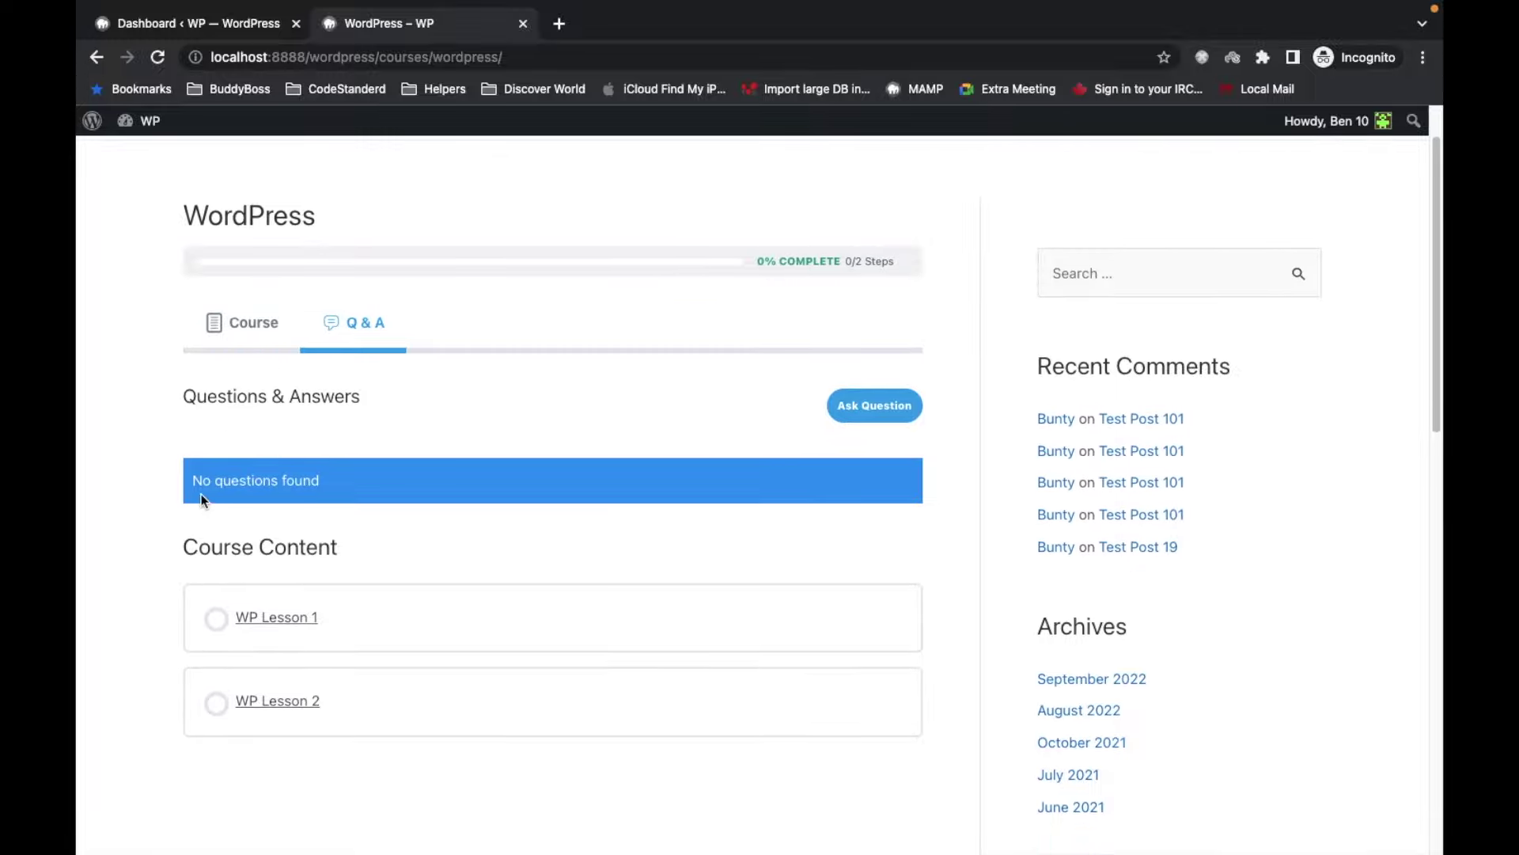
drag(192, 484, 348, 485)
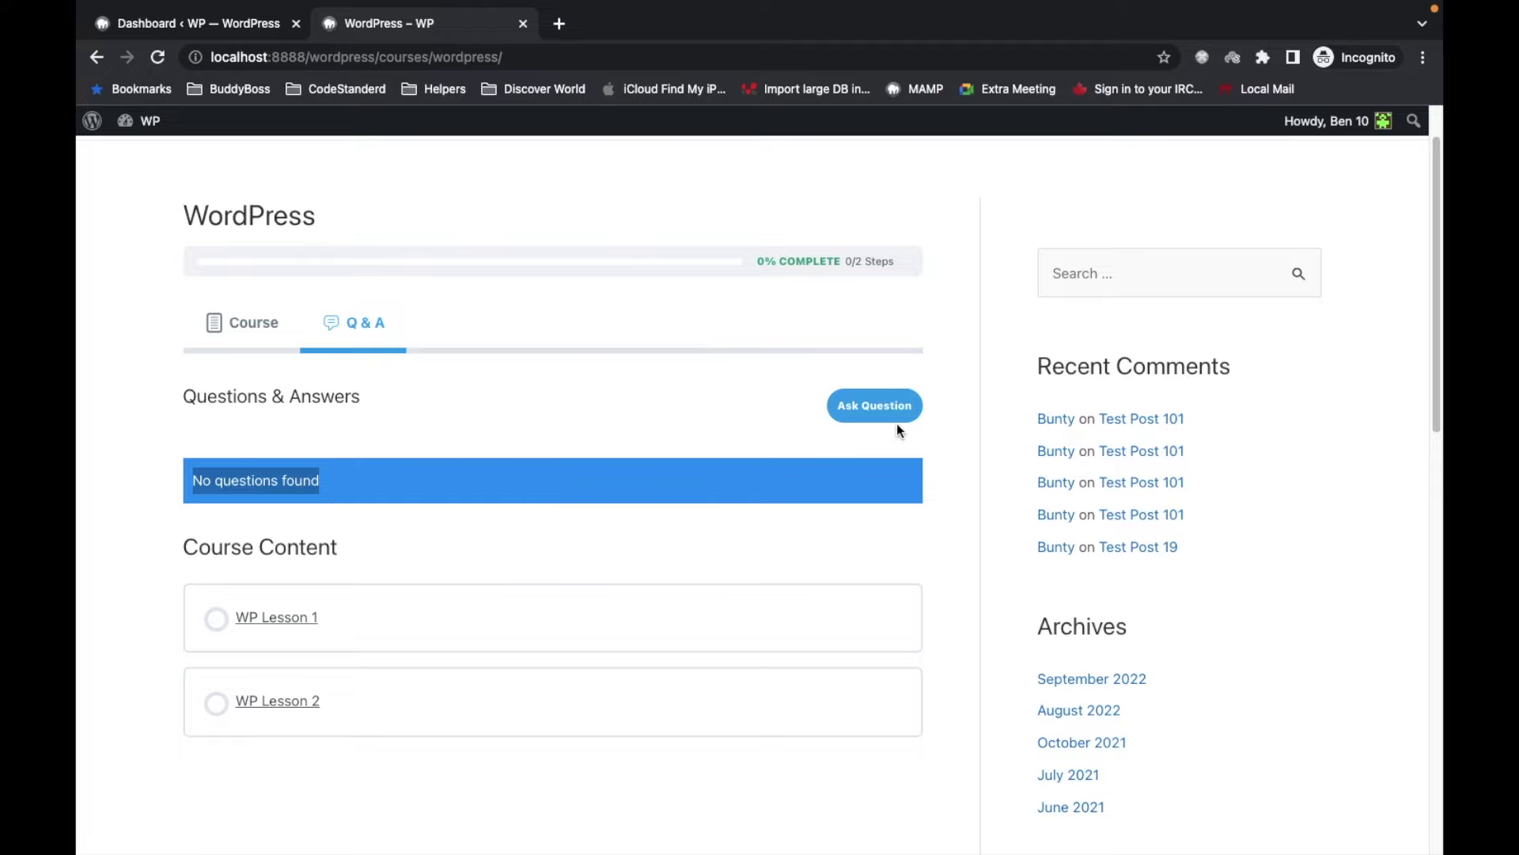
- Post the question 'I have a Doubt' to the course Q&A
click(867, 410)
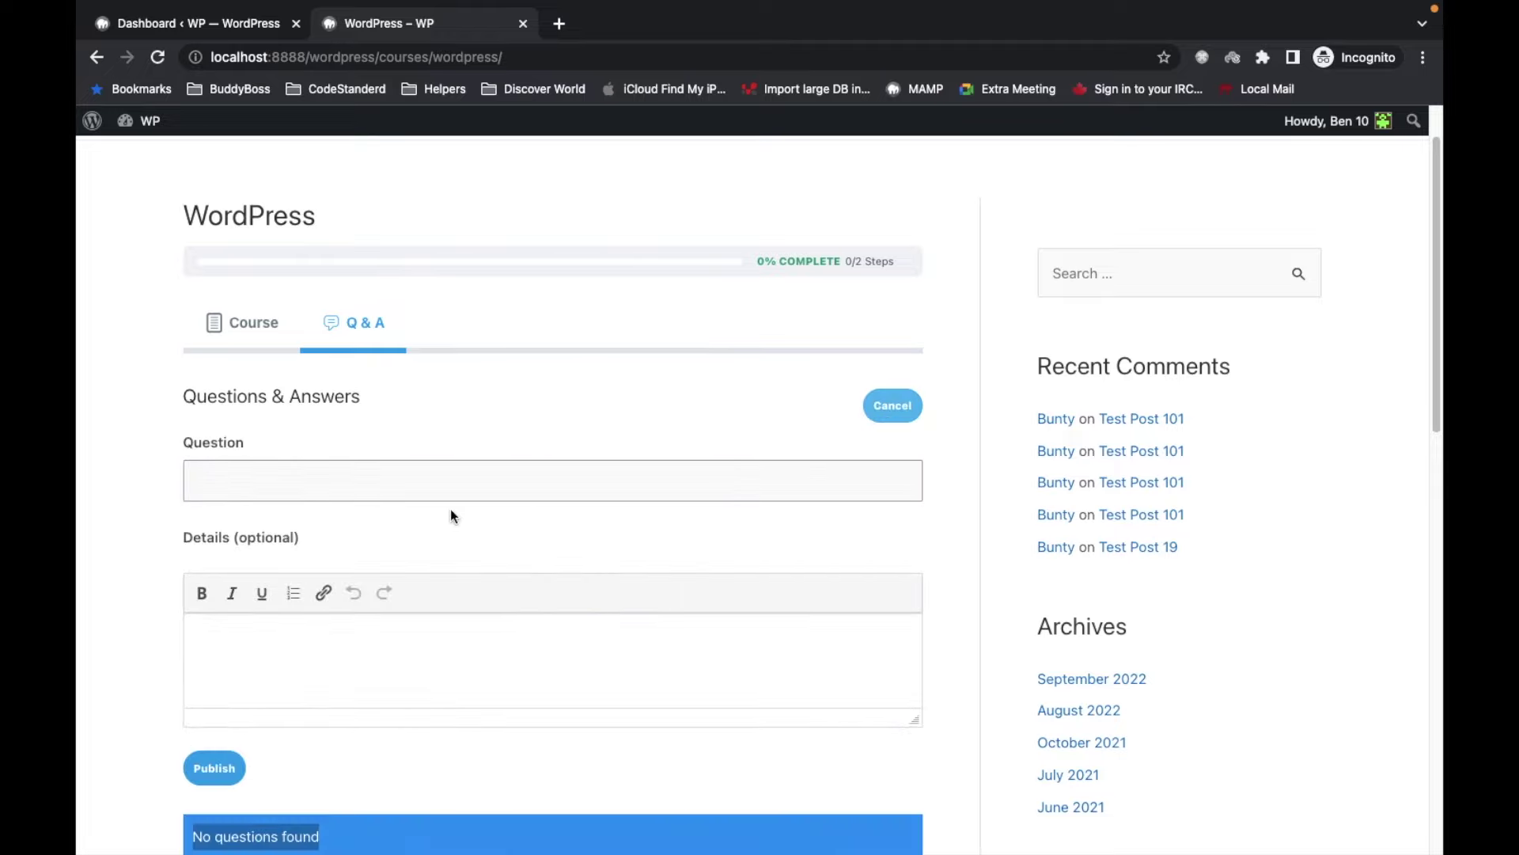
click(502, 467)
text(T)
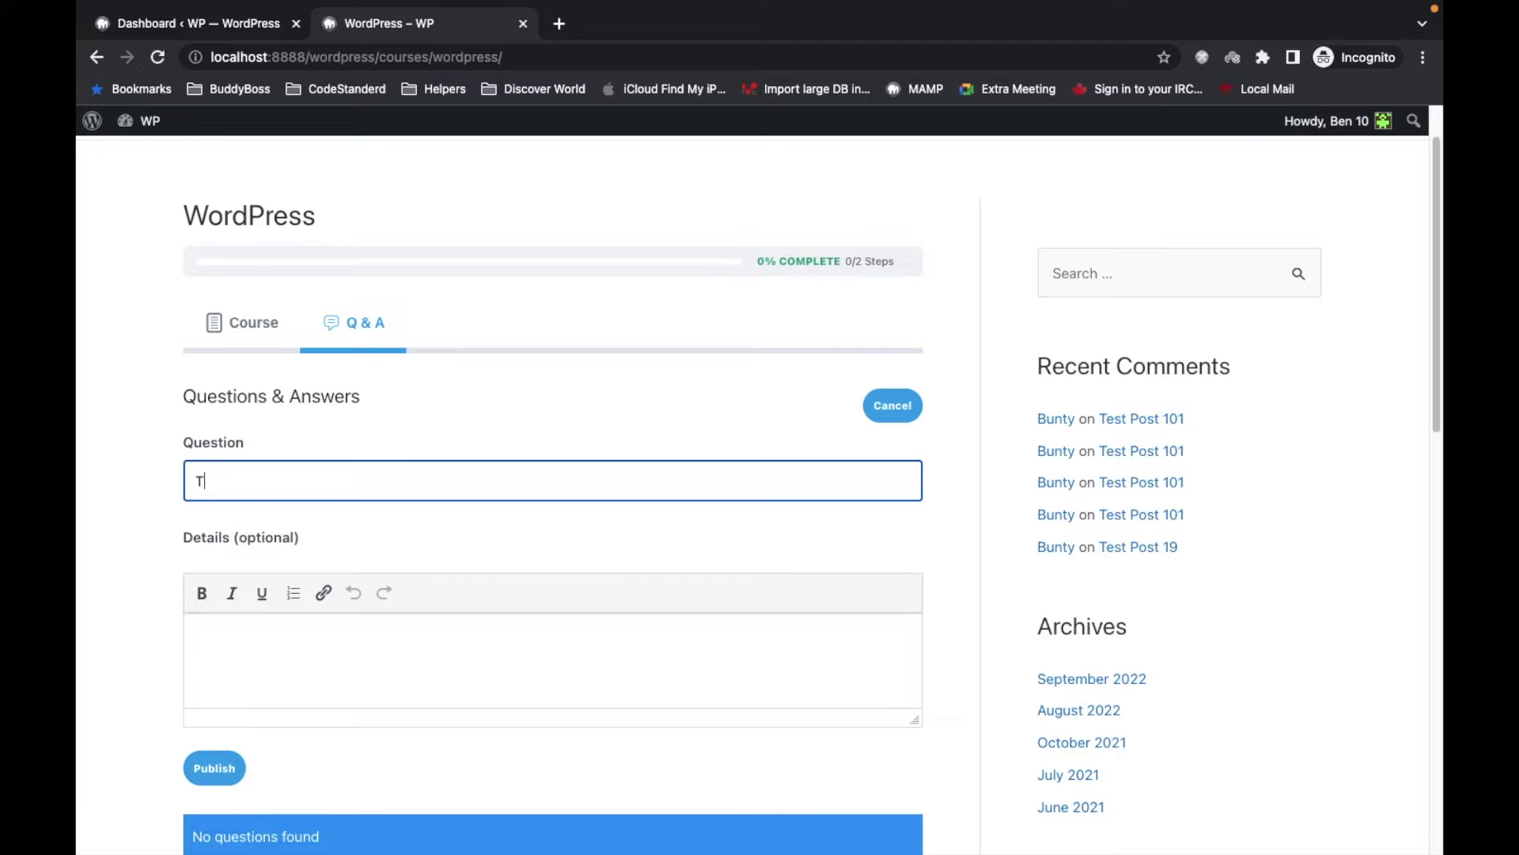
key(BackSpace)
key(BackSpace)
key(BackSpace)
text(I have a )
text(Dou)
text(bt)
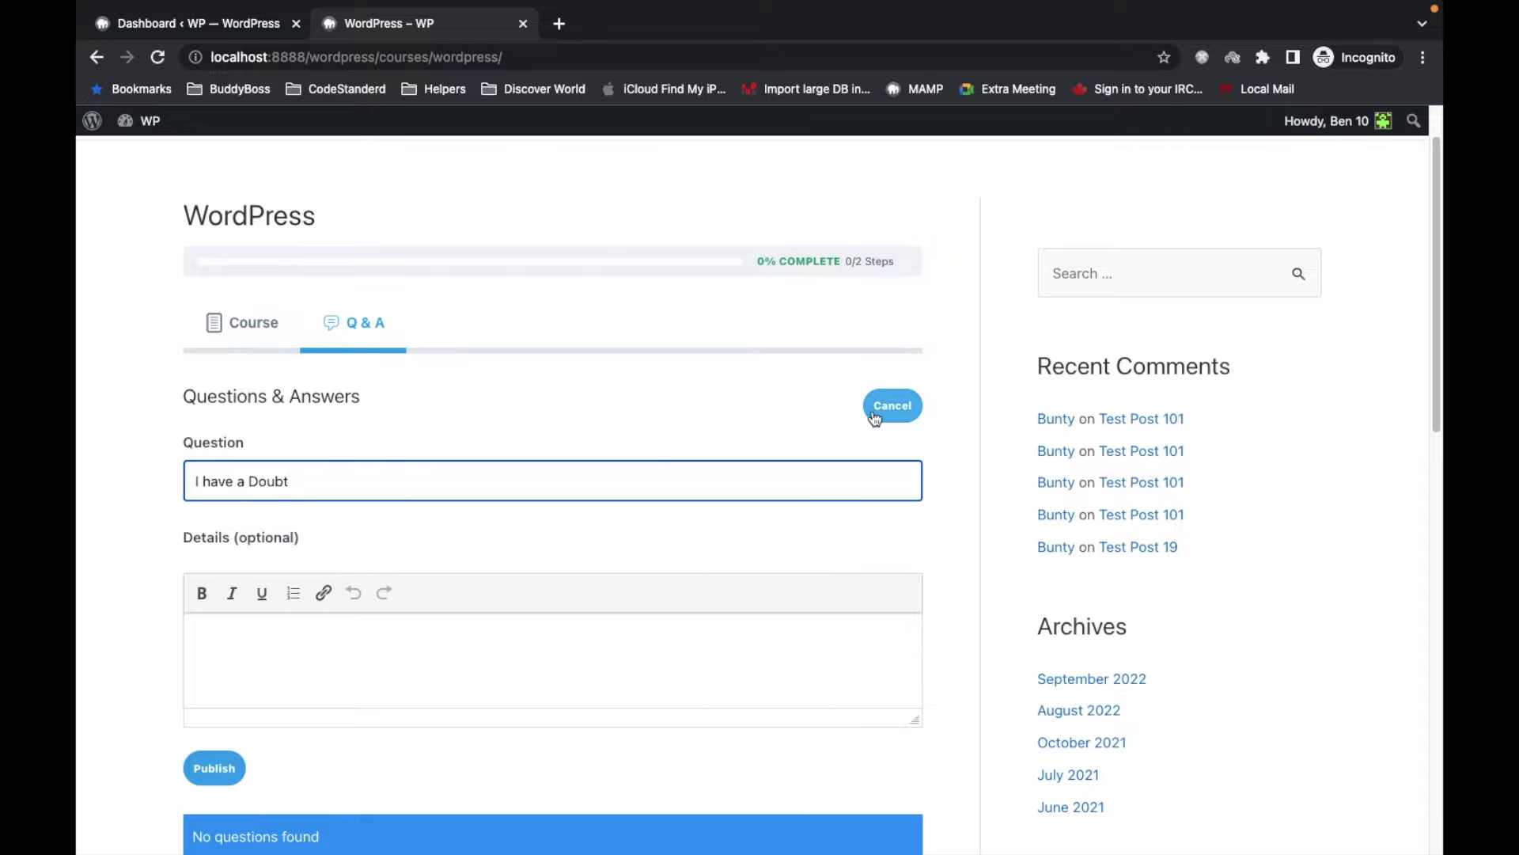
click(221, 769)
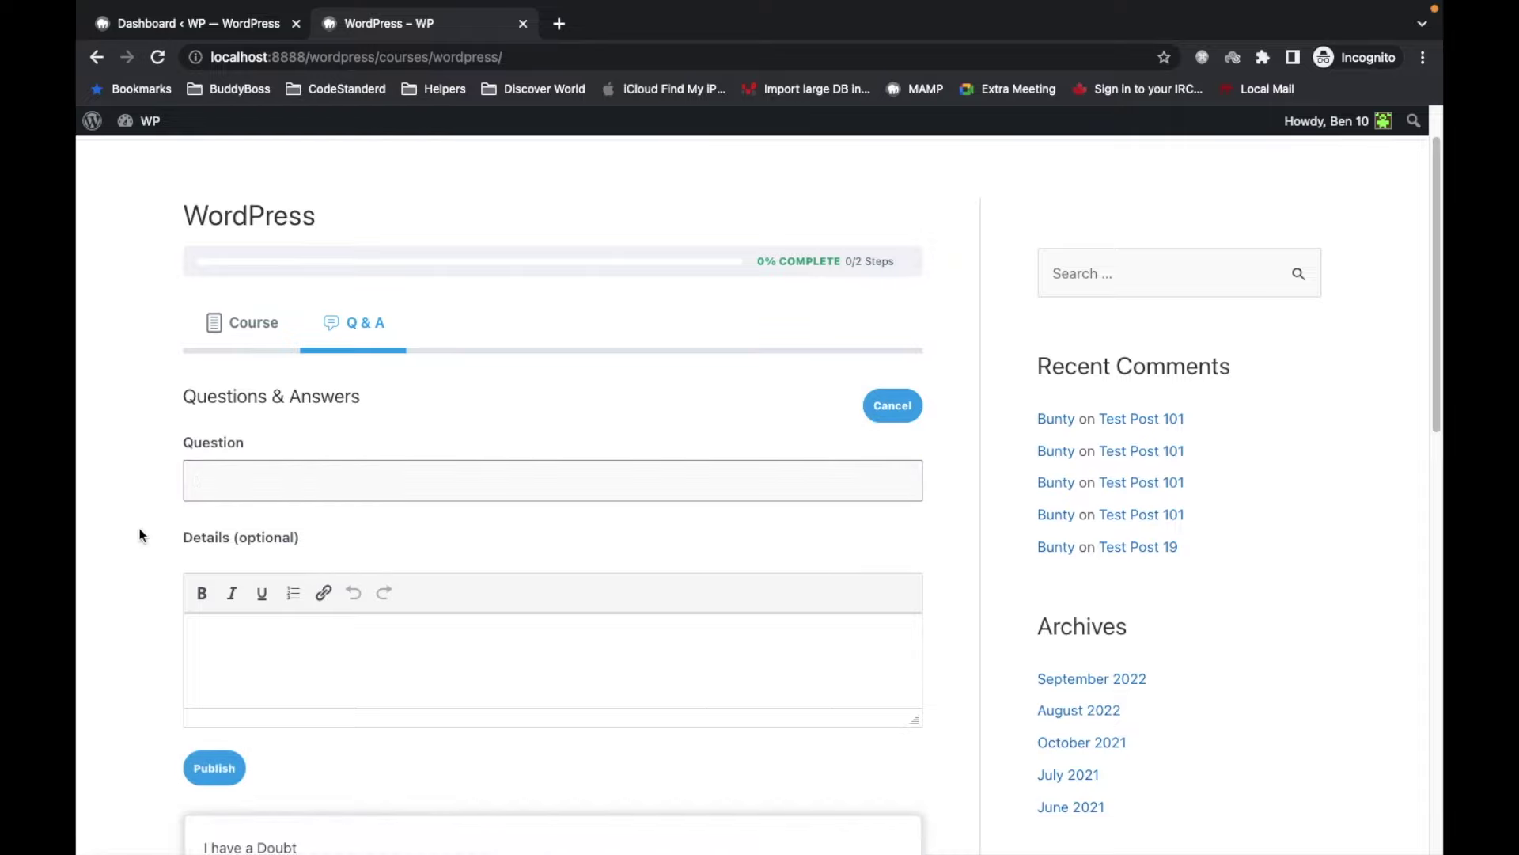
- Close the question form and review the posted question with 0 replies
scroll(139, 535, down, 3)
scroll(139, 535, down, 1)
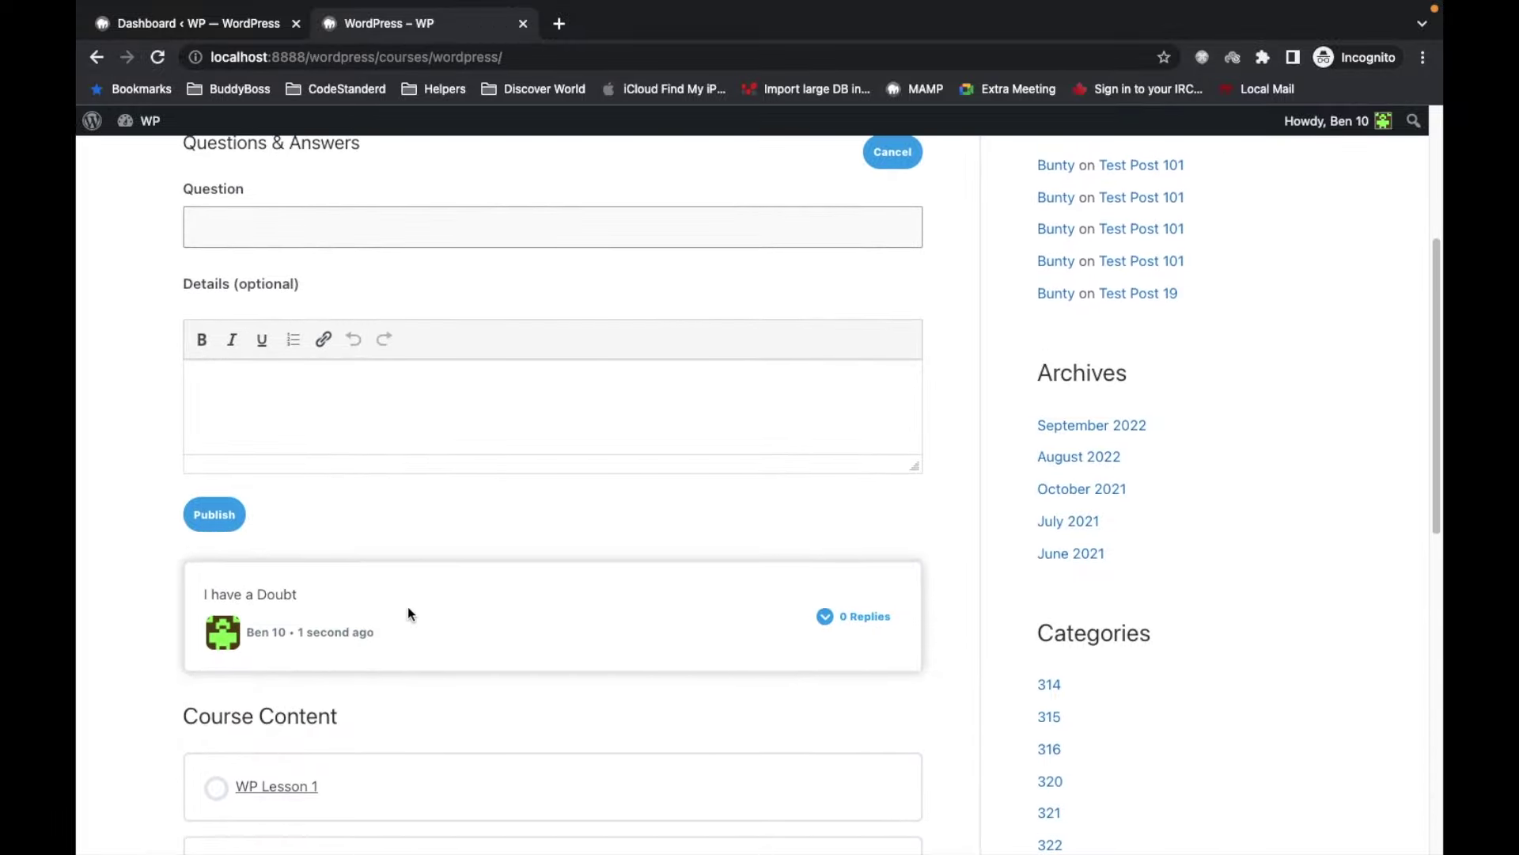
scroll(503, 543, up, 3)
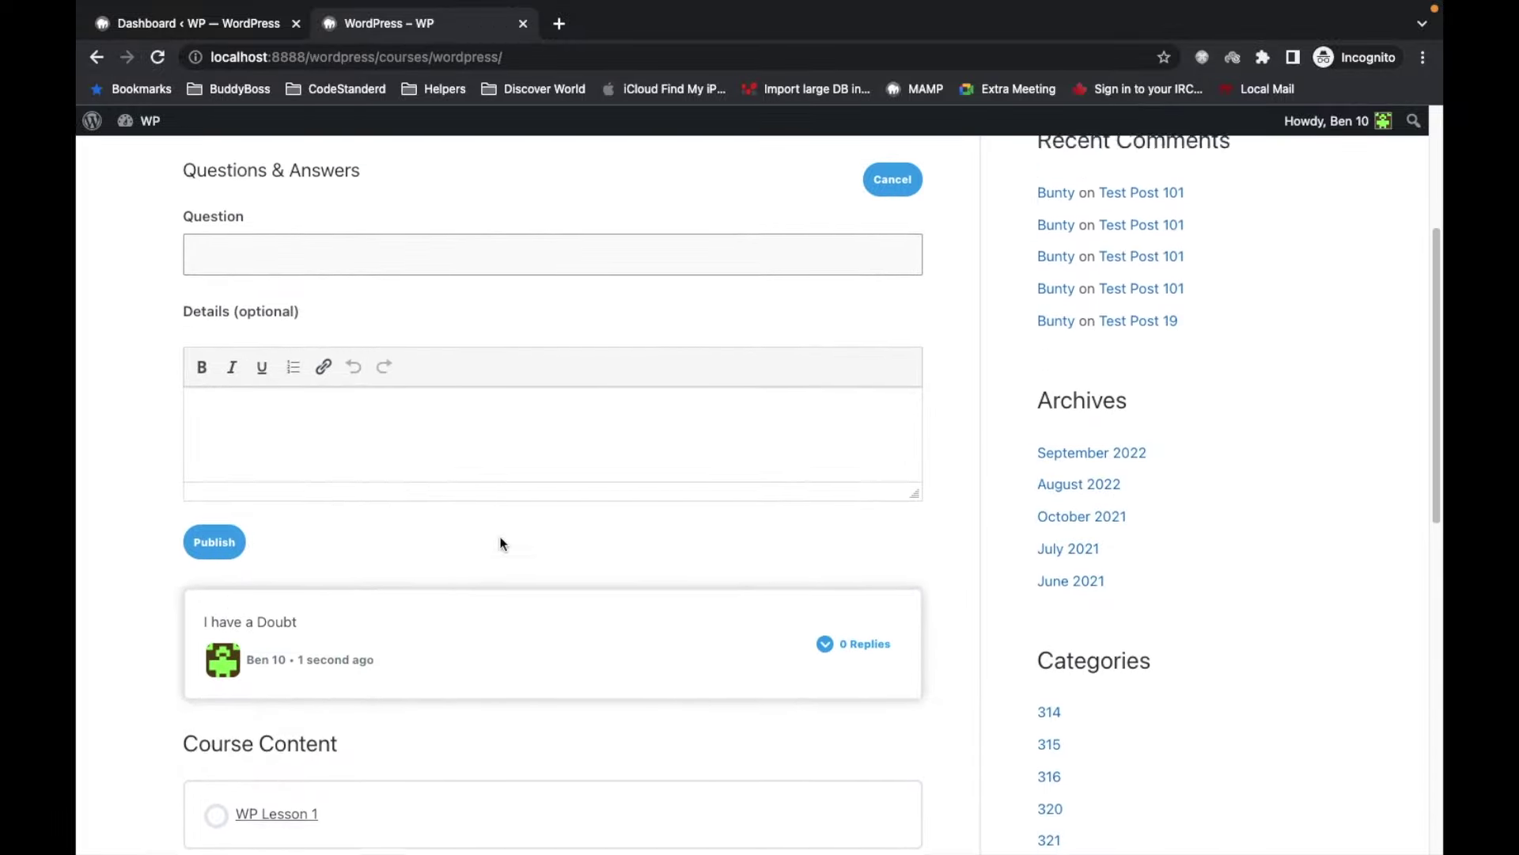
click(888, 337)
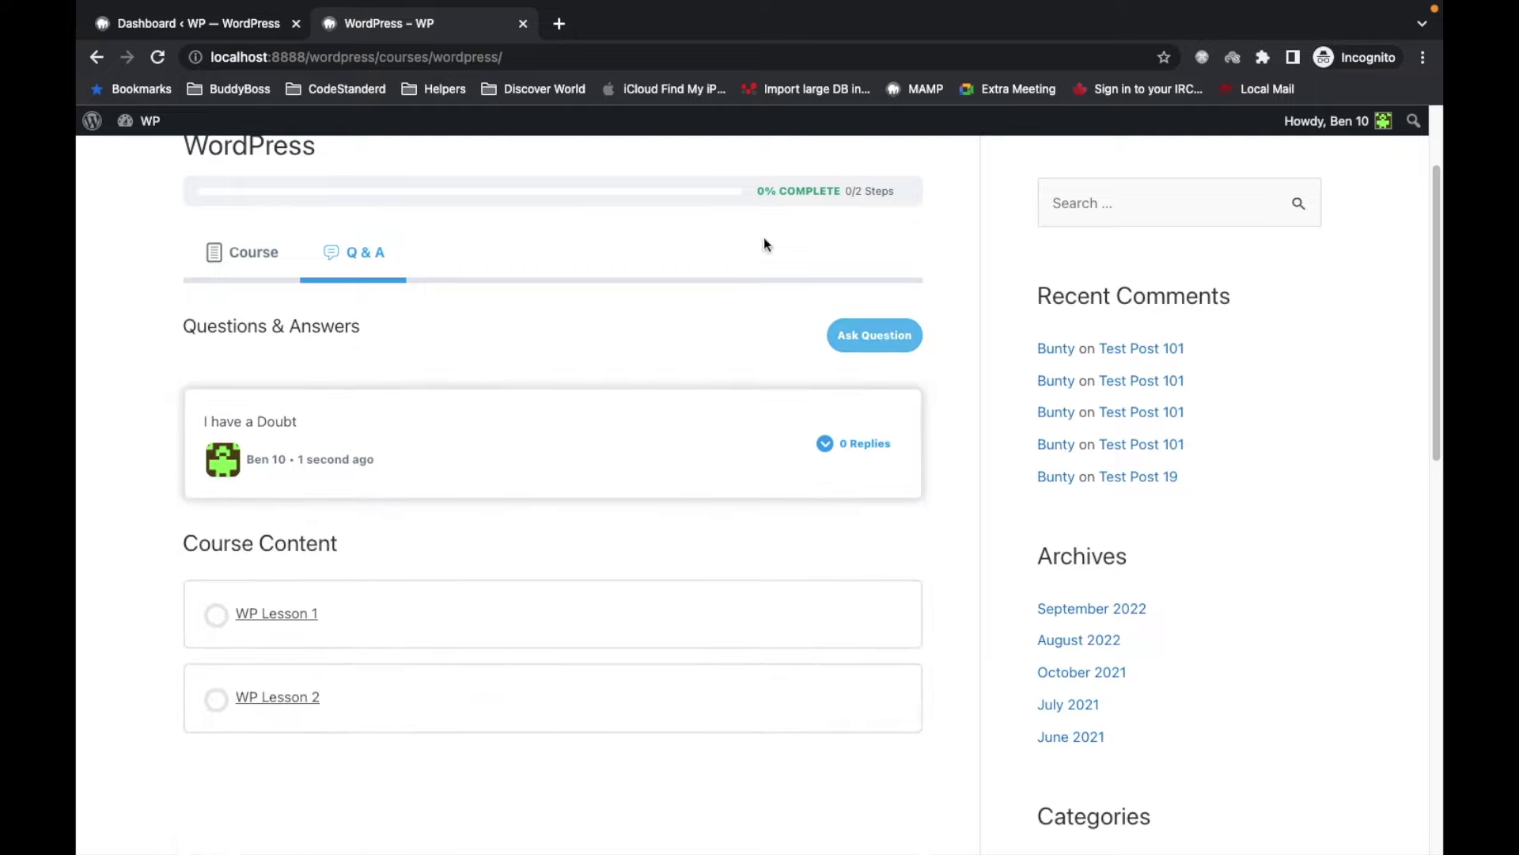
scroll(687, 332, up, 2)
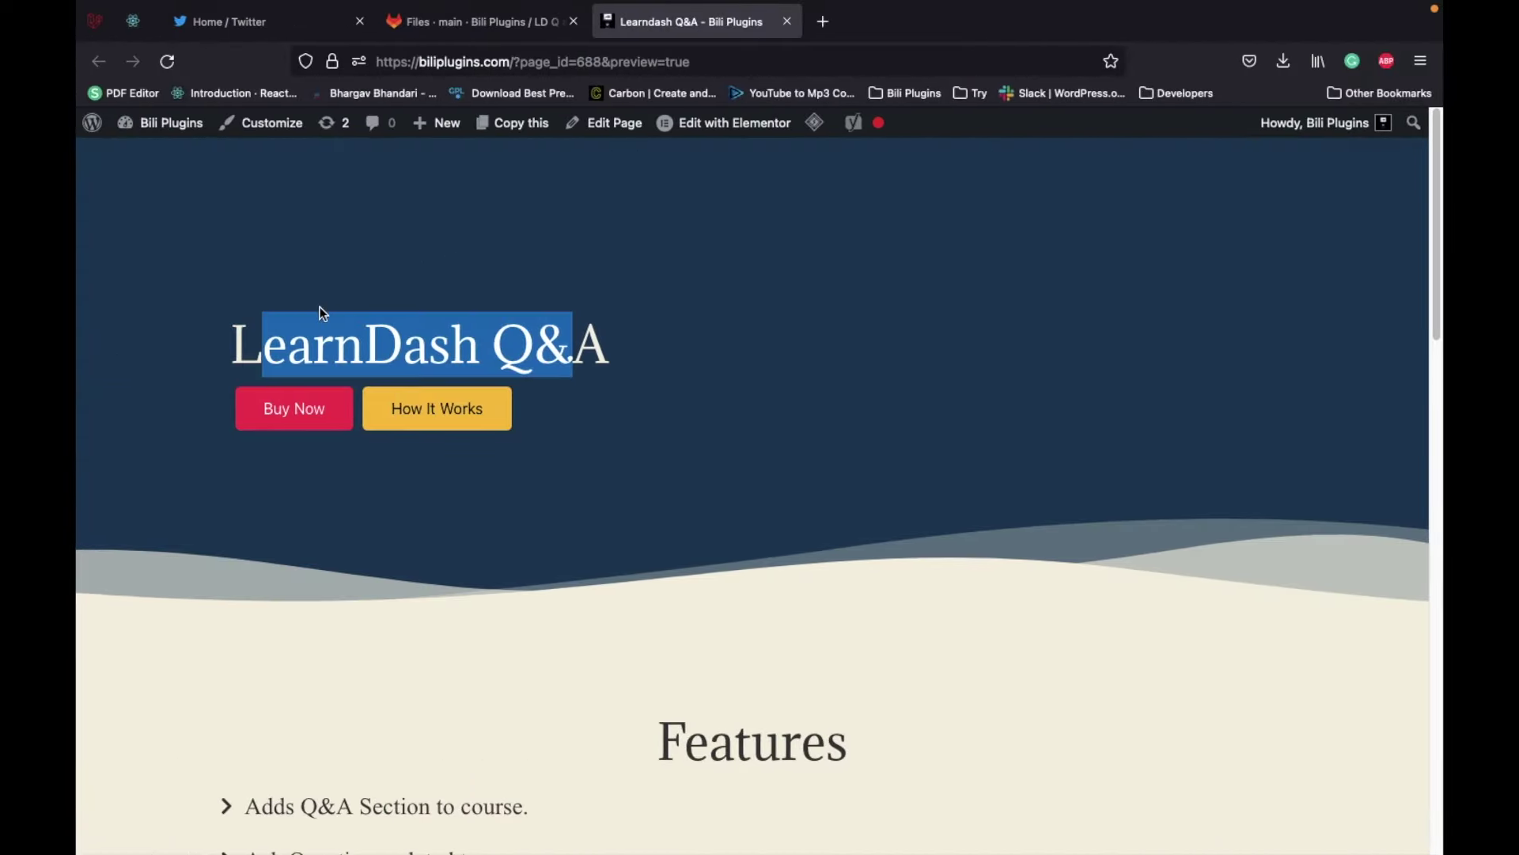
- Open the LearnDash Q&A checkout from Buy Now in a new tab
click(320, 308)
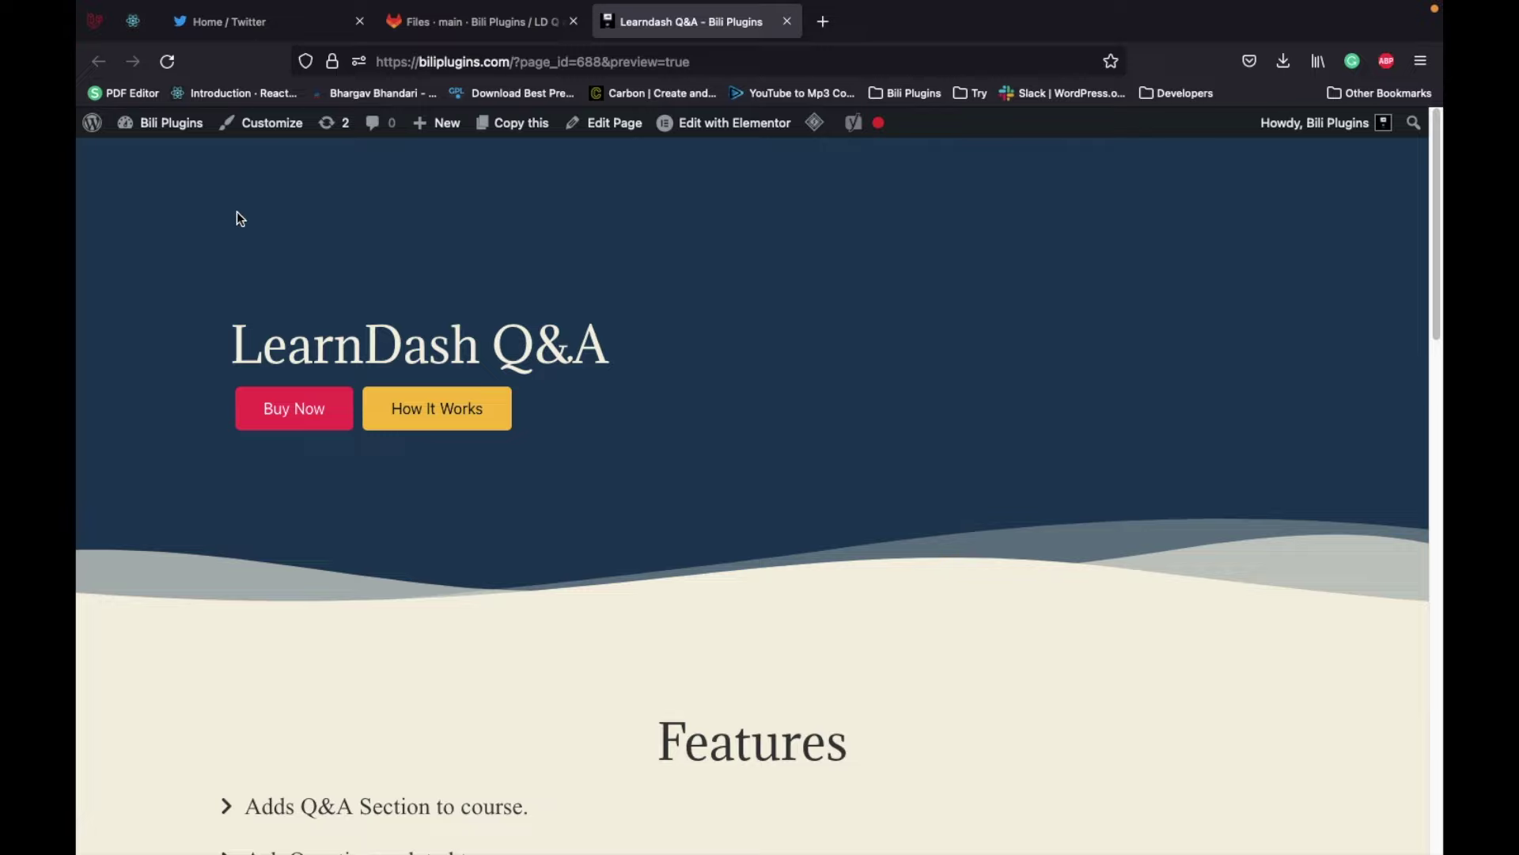
click(289, 415)
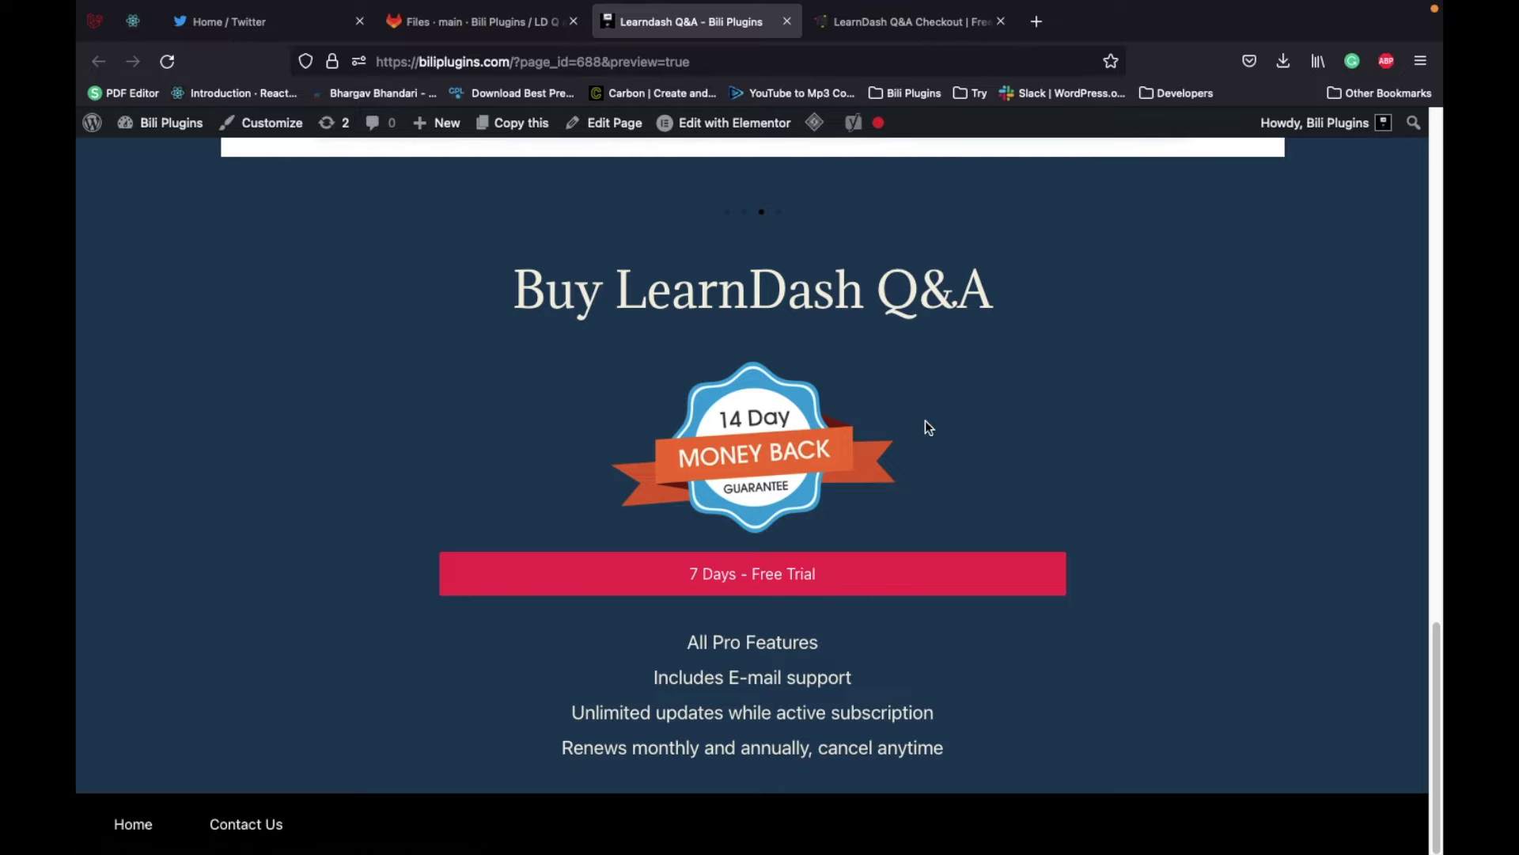
click(908, 30)
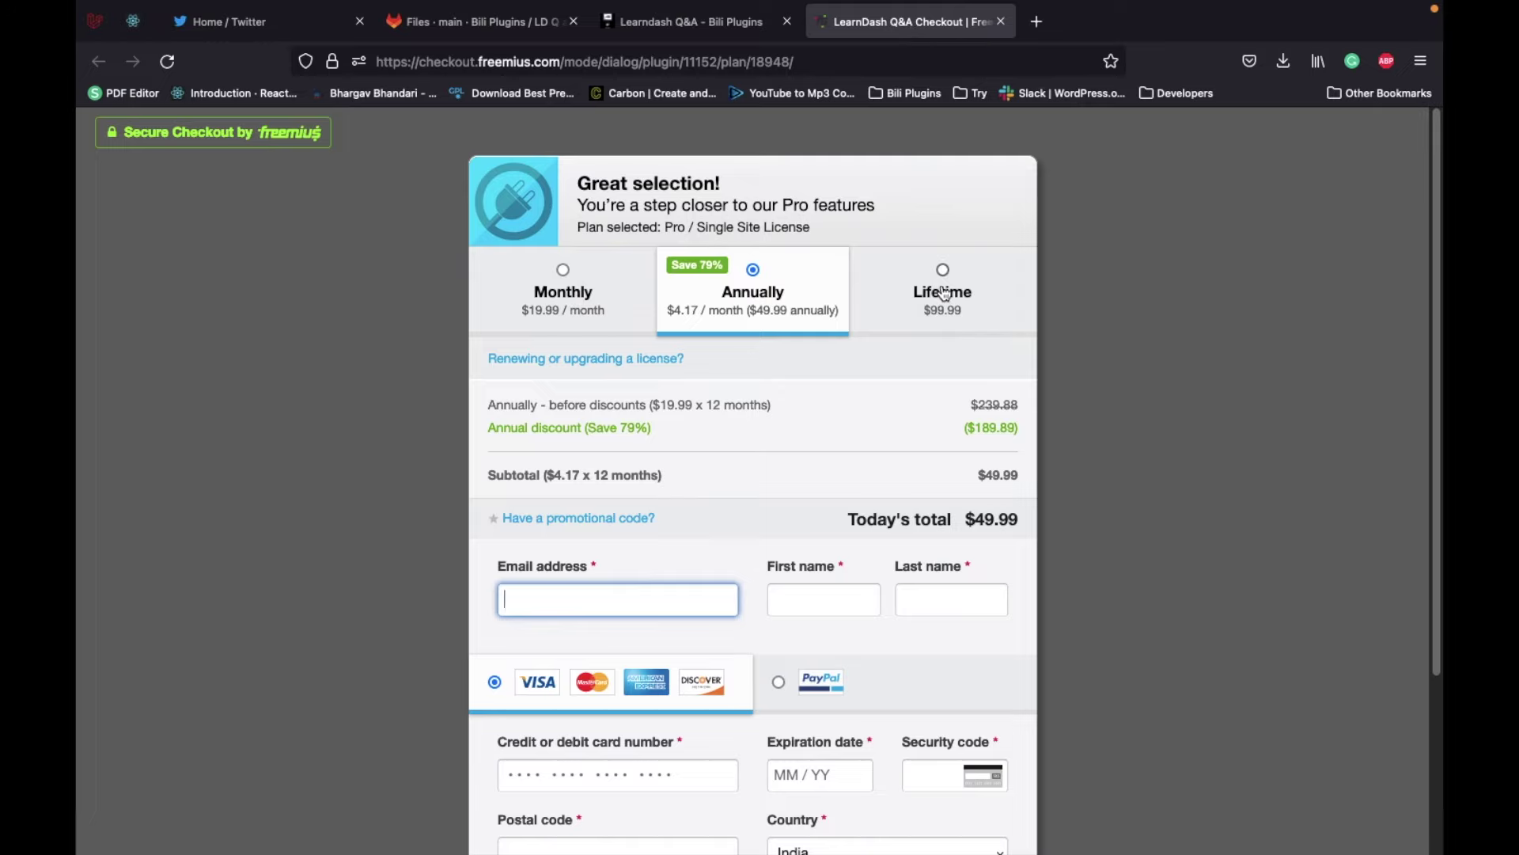
- Compare Monthly ($19.99) and Lifetime ($99.99) prices, ending on the $49.99 Annually plan
click(578, 325)
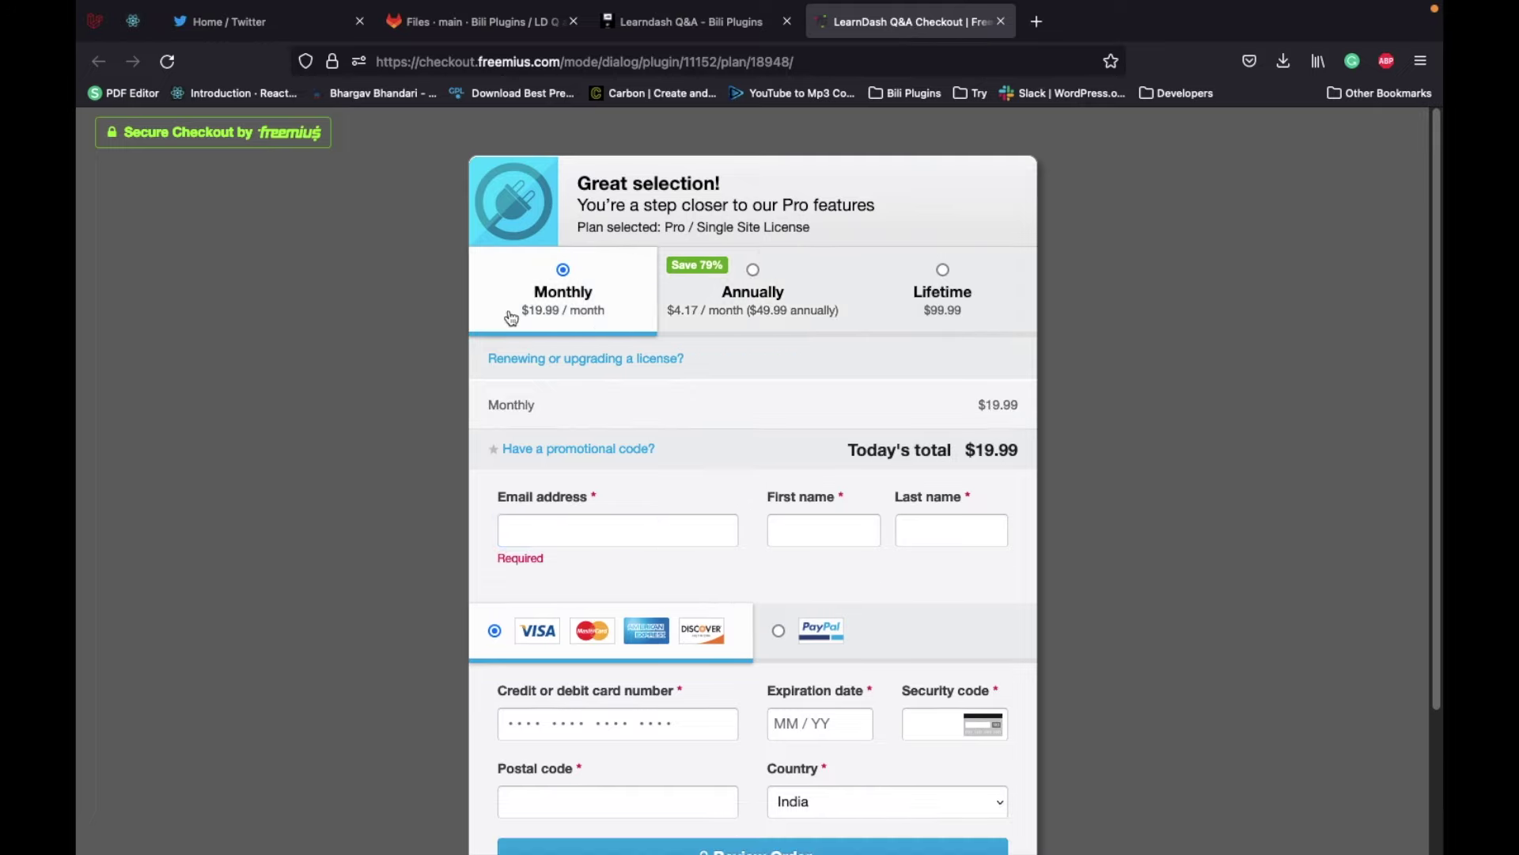
click(789, 291)
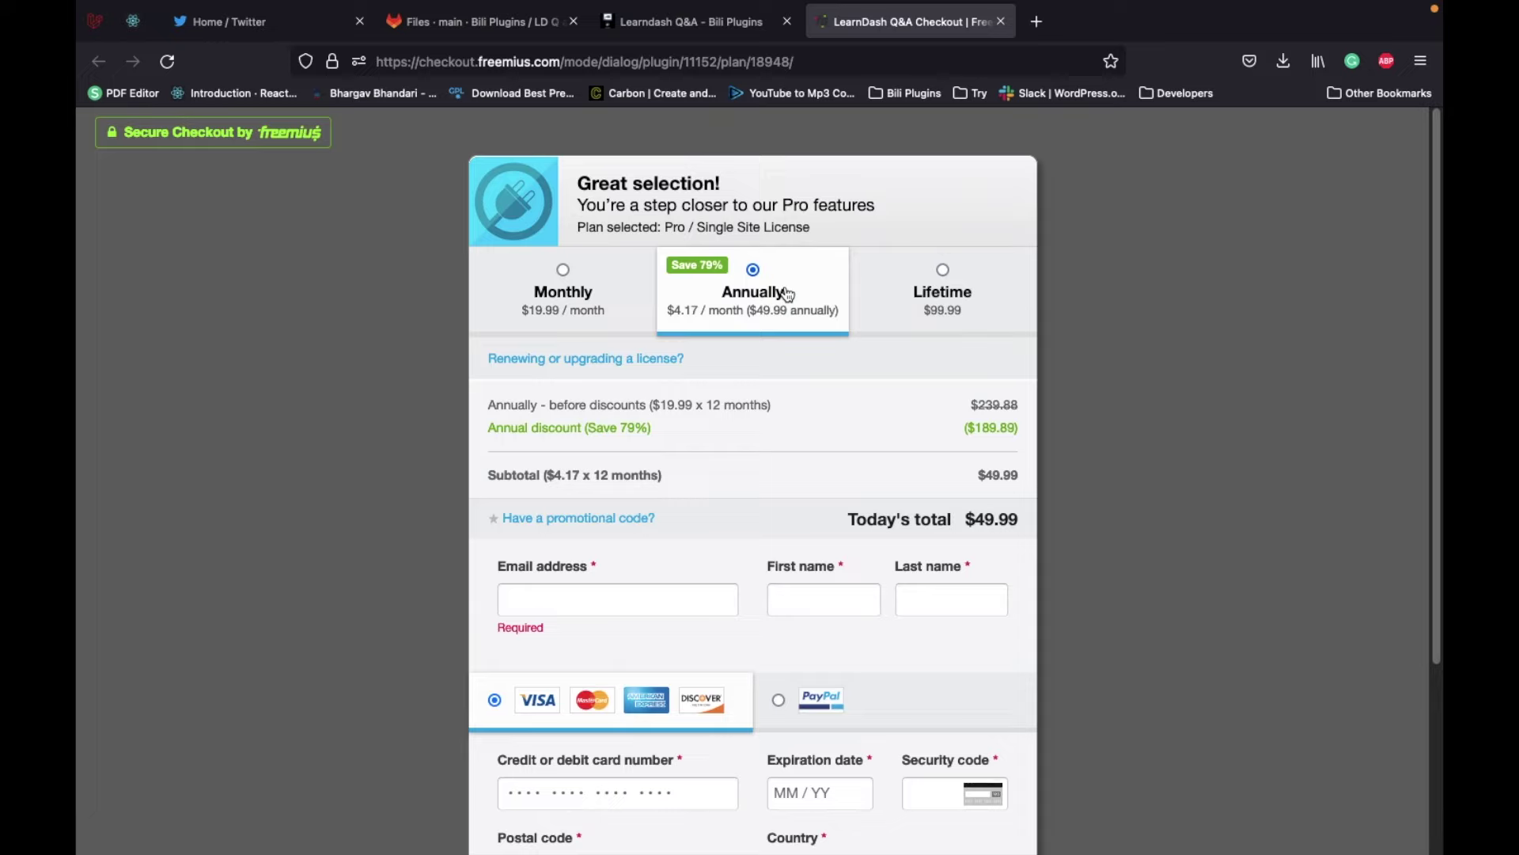
click(952, 309)
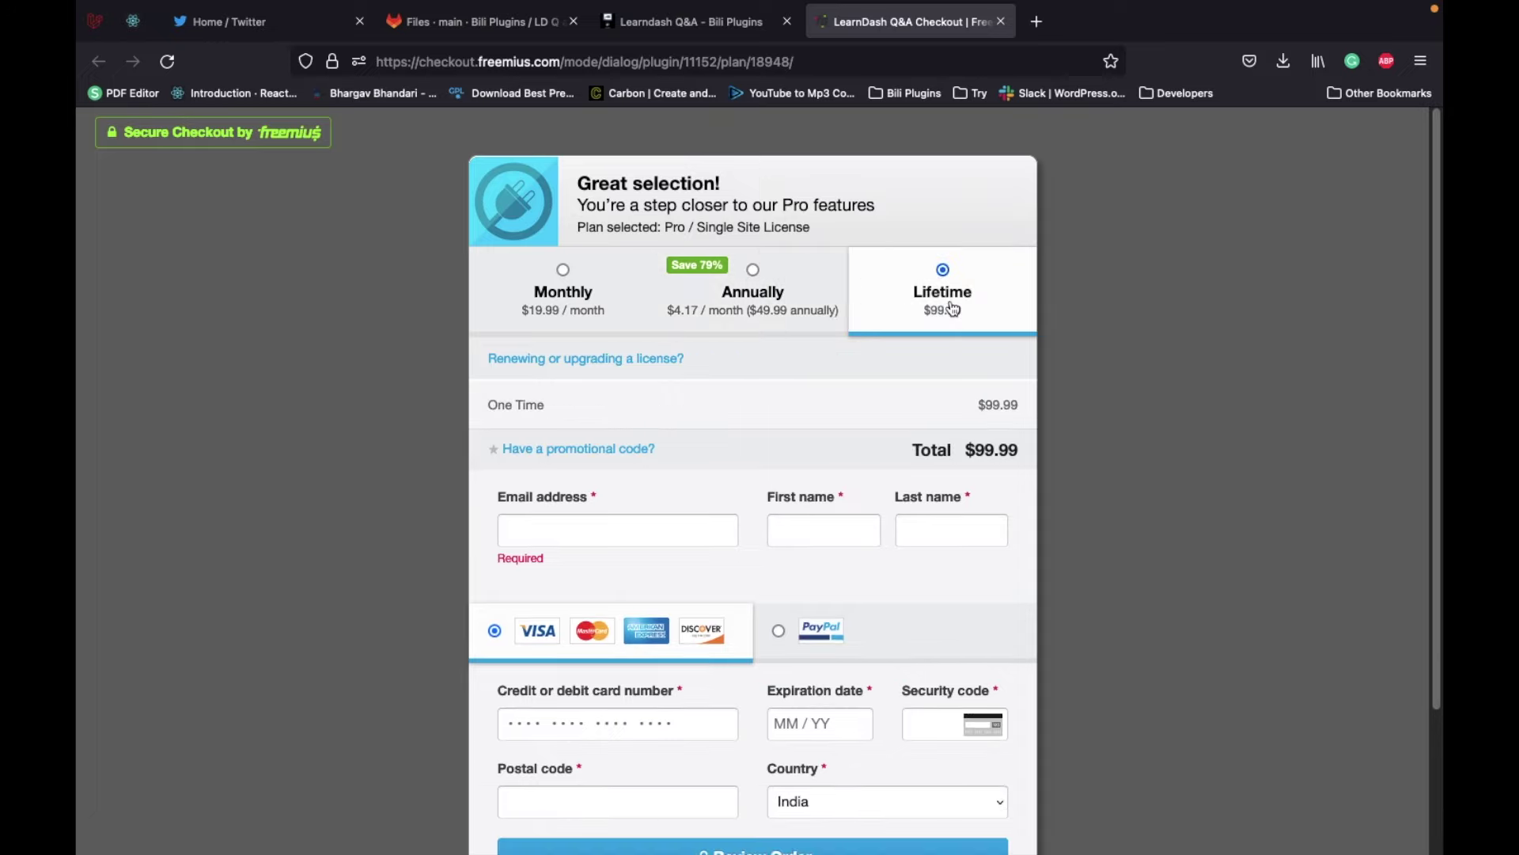
click(798, 309)
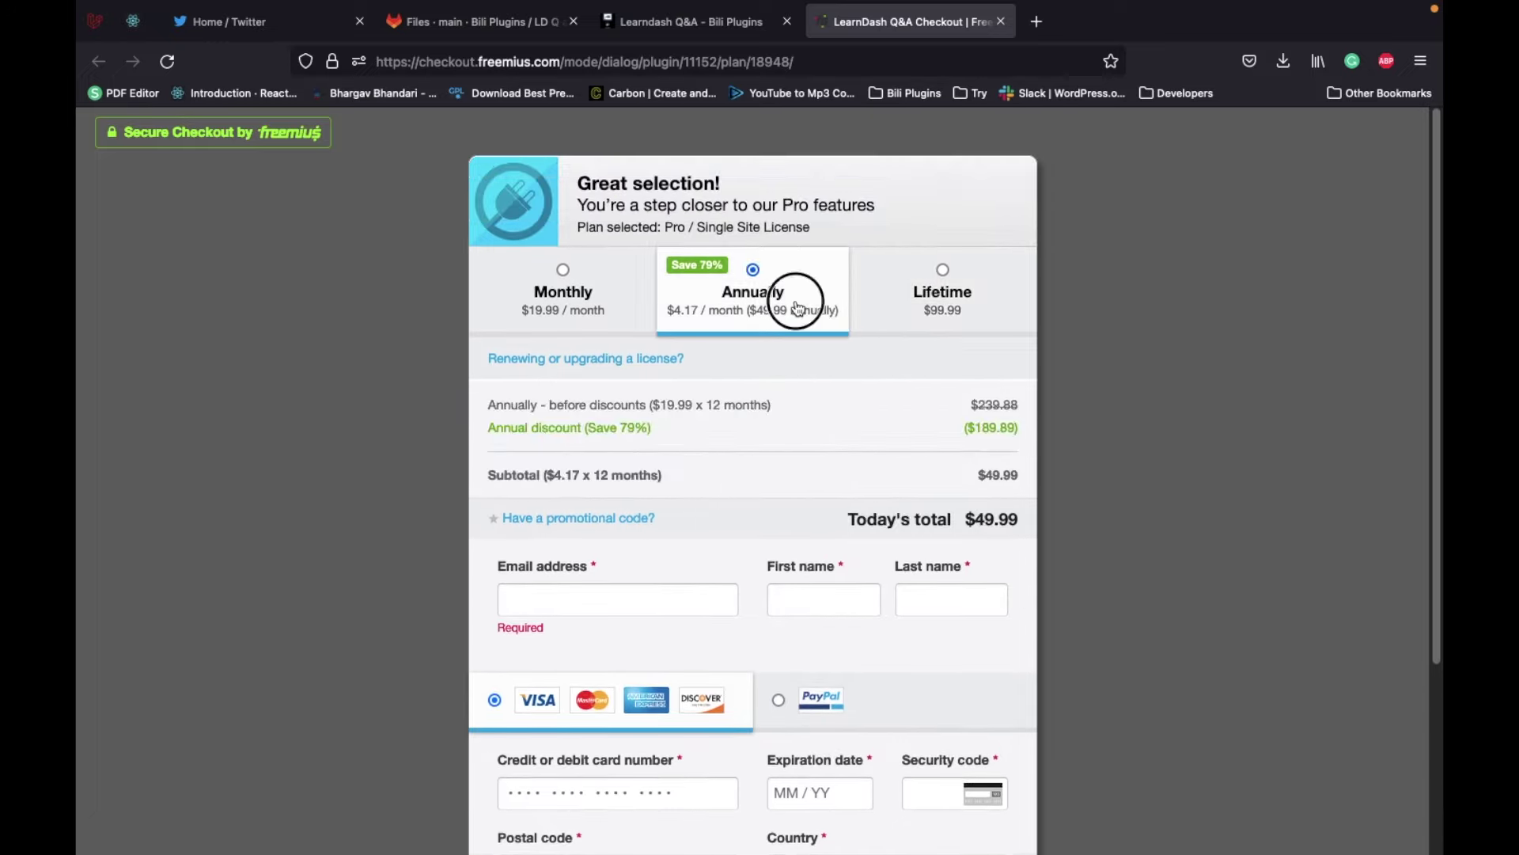
scroll(797, 309, down, 3)
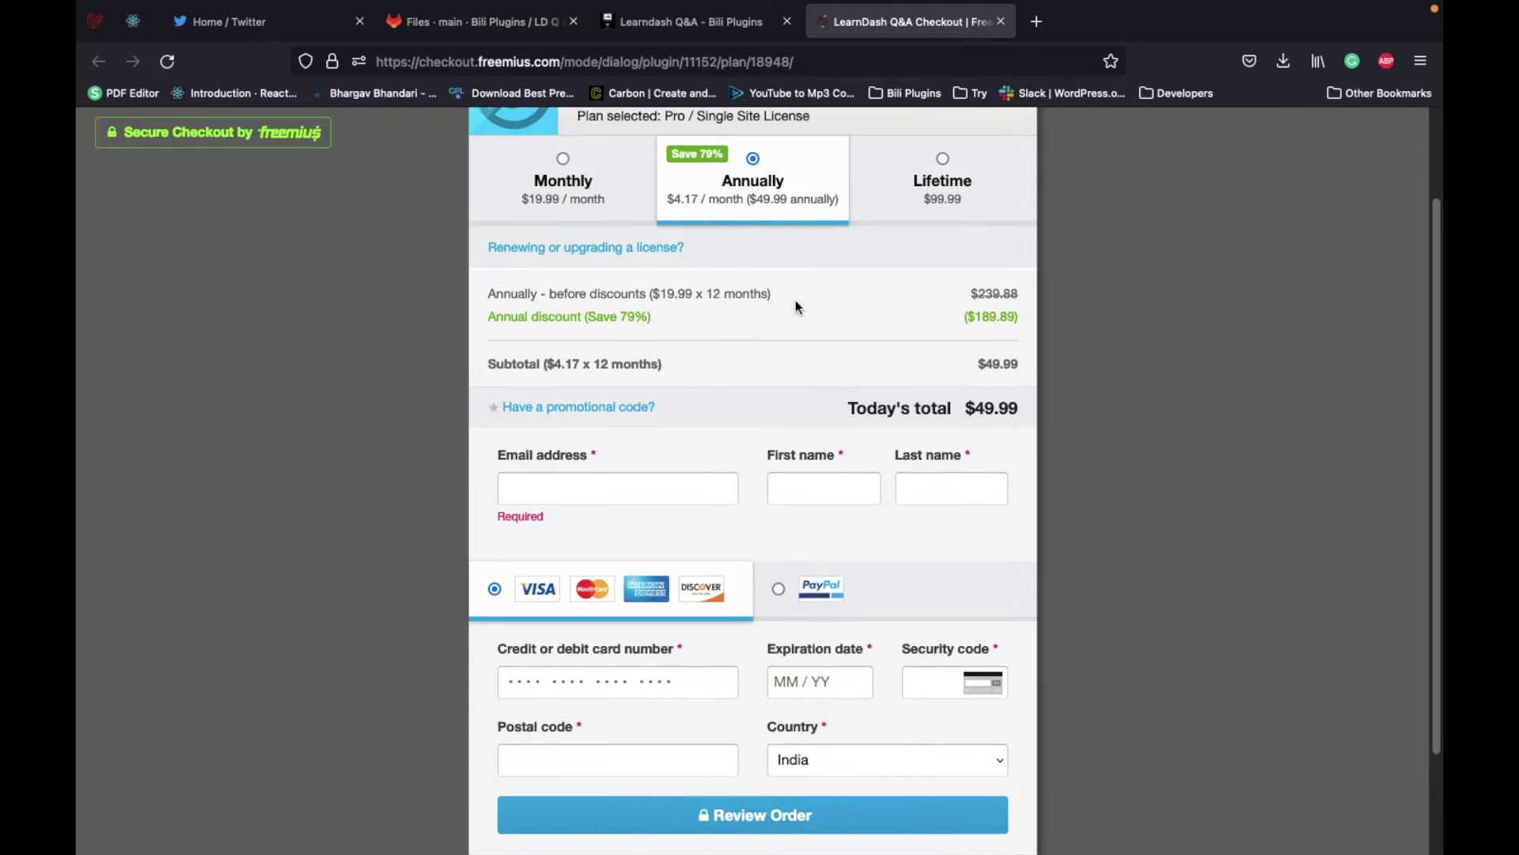
scroll(795, 301, up, 3)
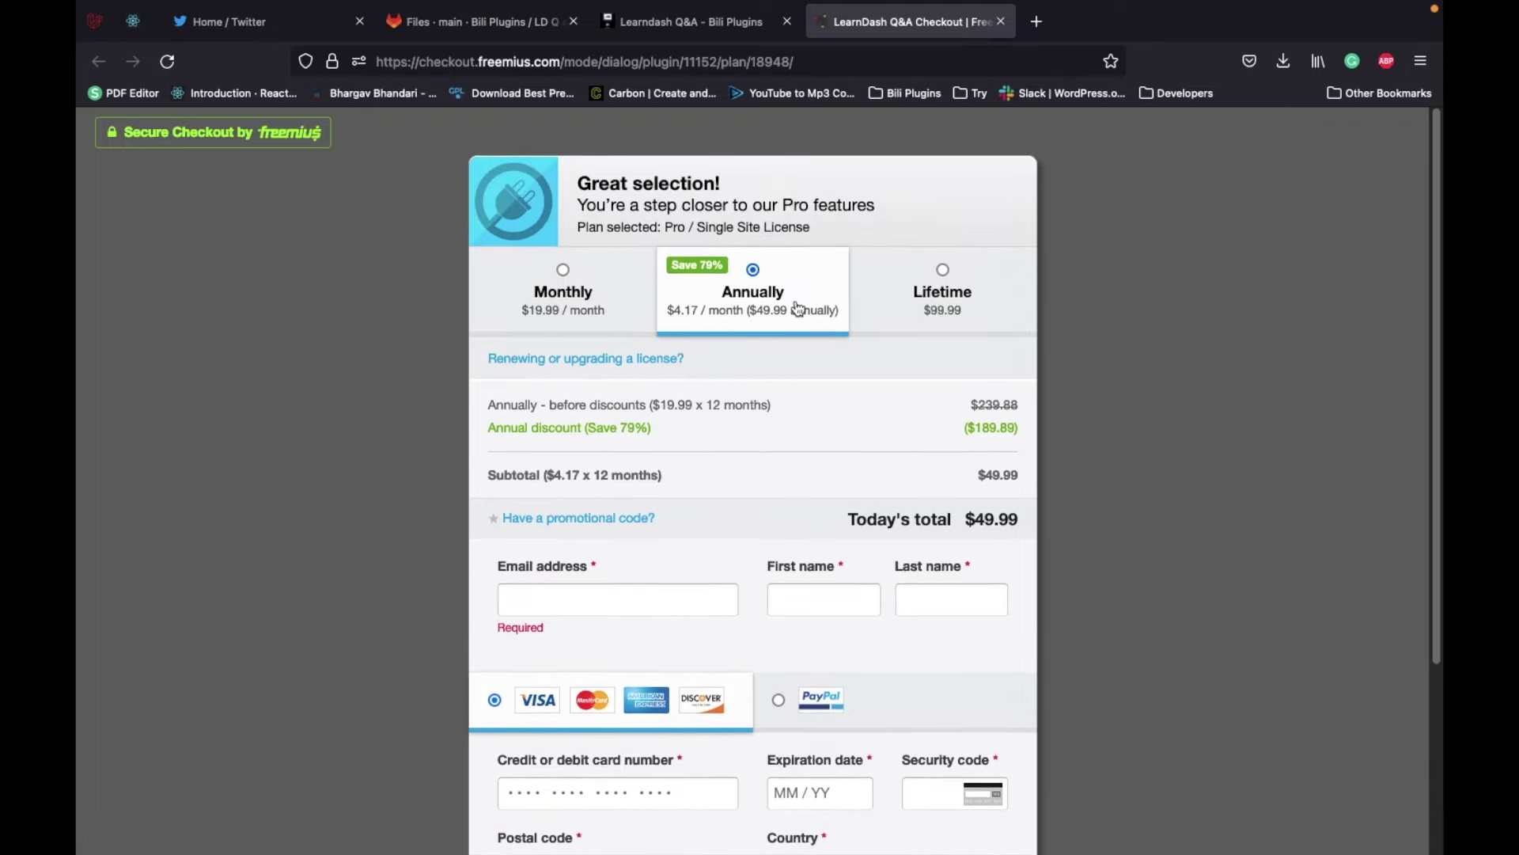